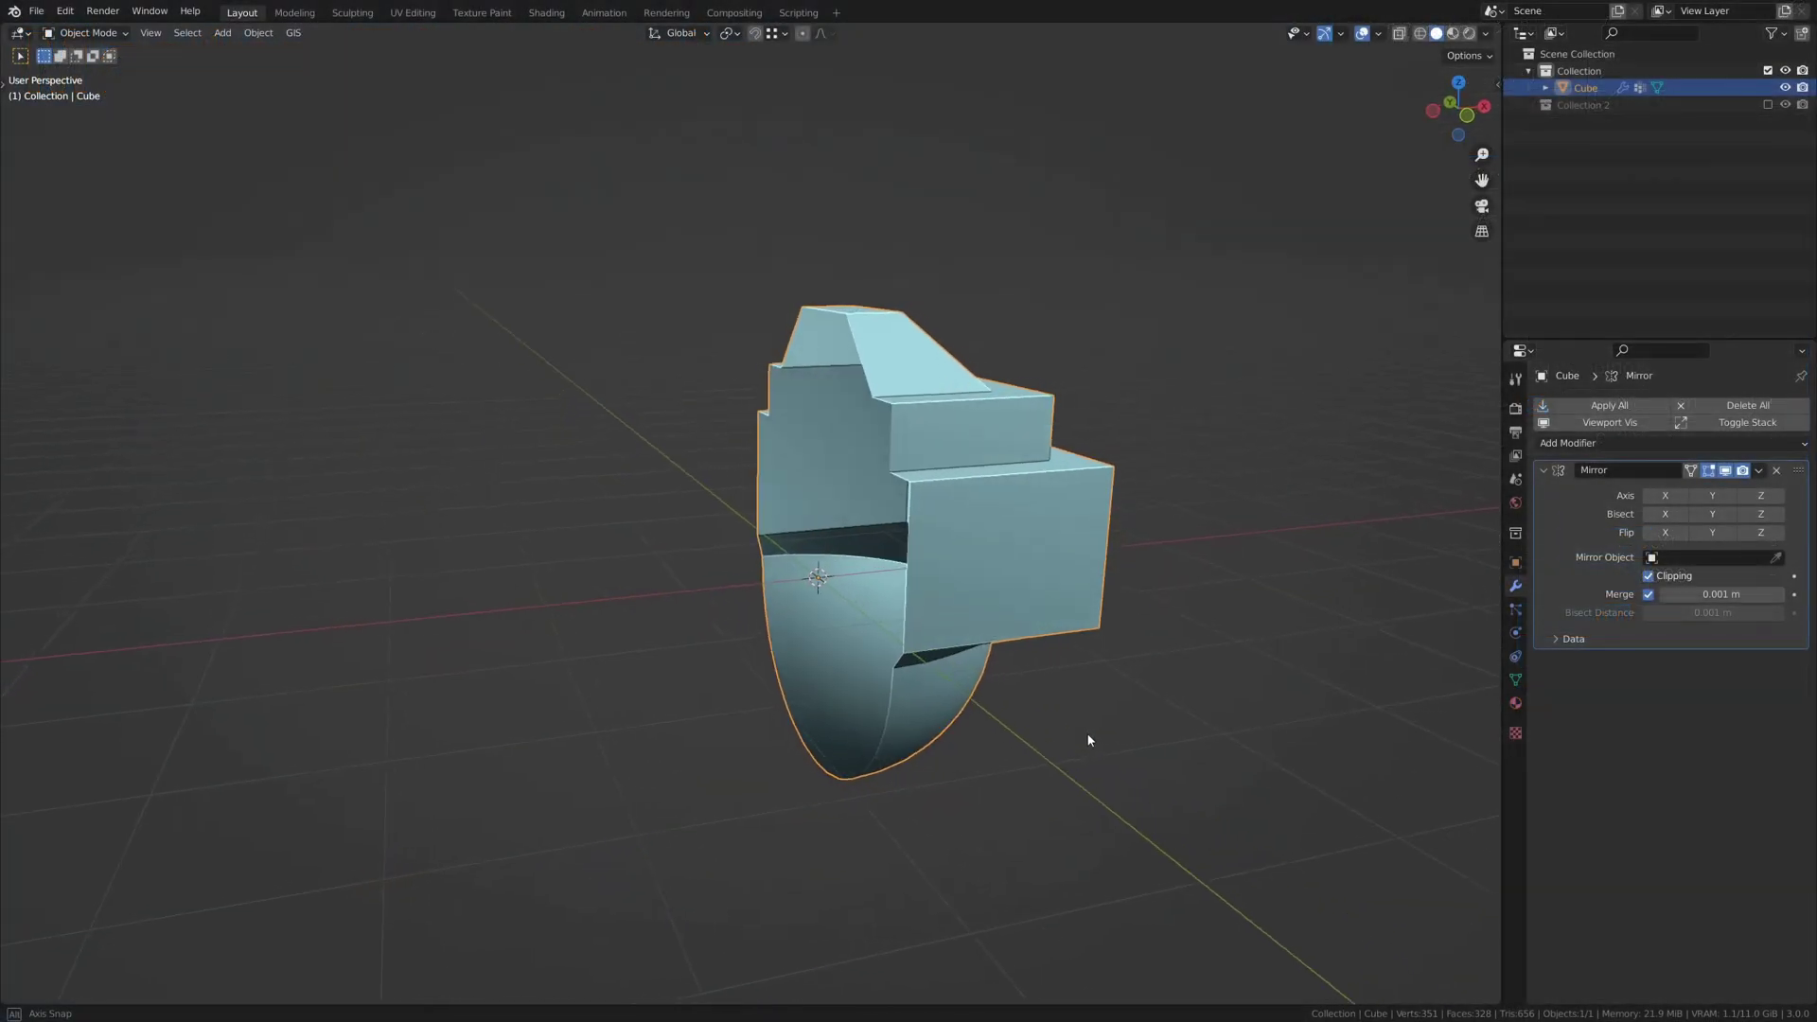
Enable Axis X on the Mirror modifier so the half mesh becomes a full symmetric shape
middle_drag(1089, 740, 1054, 722)
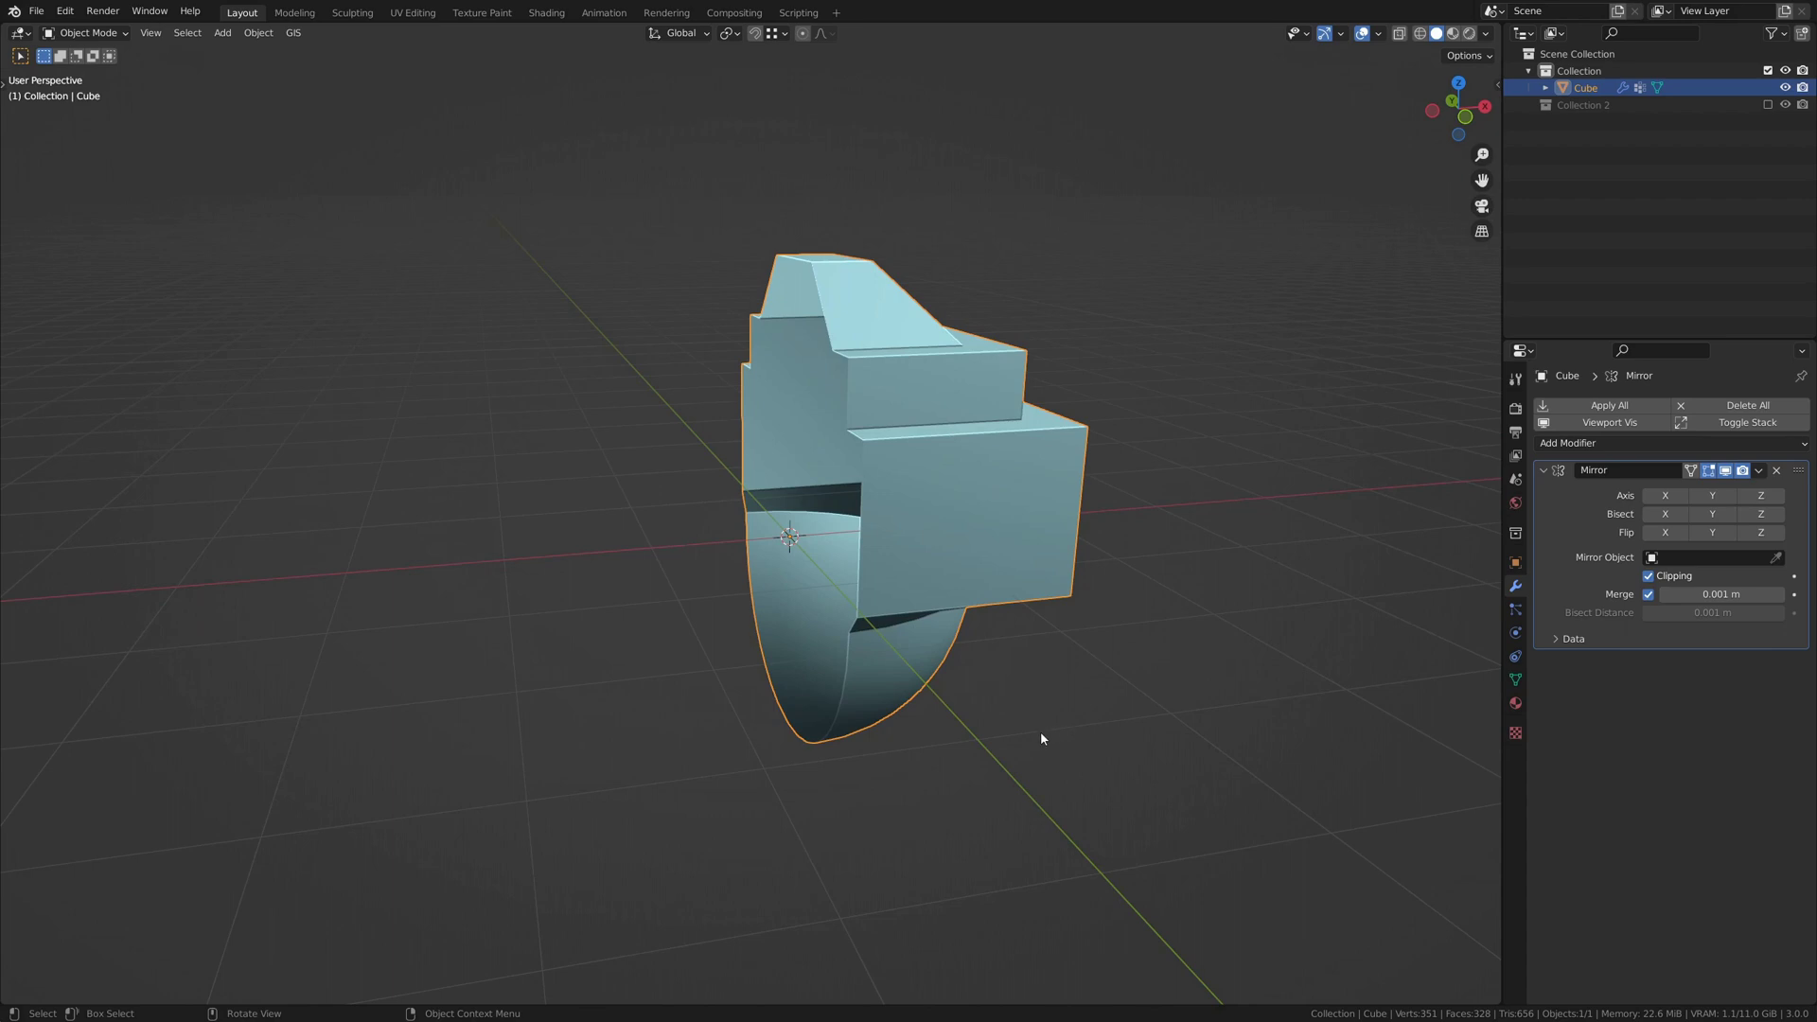
click(1668, 496)
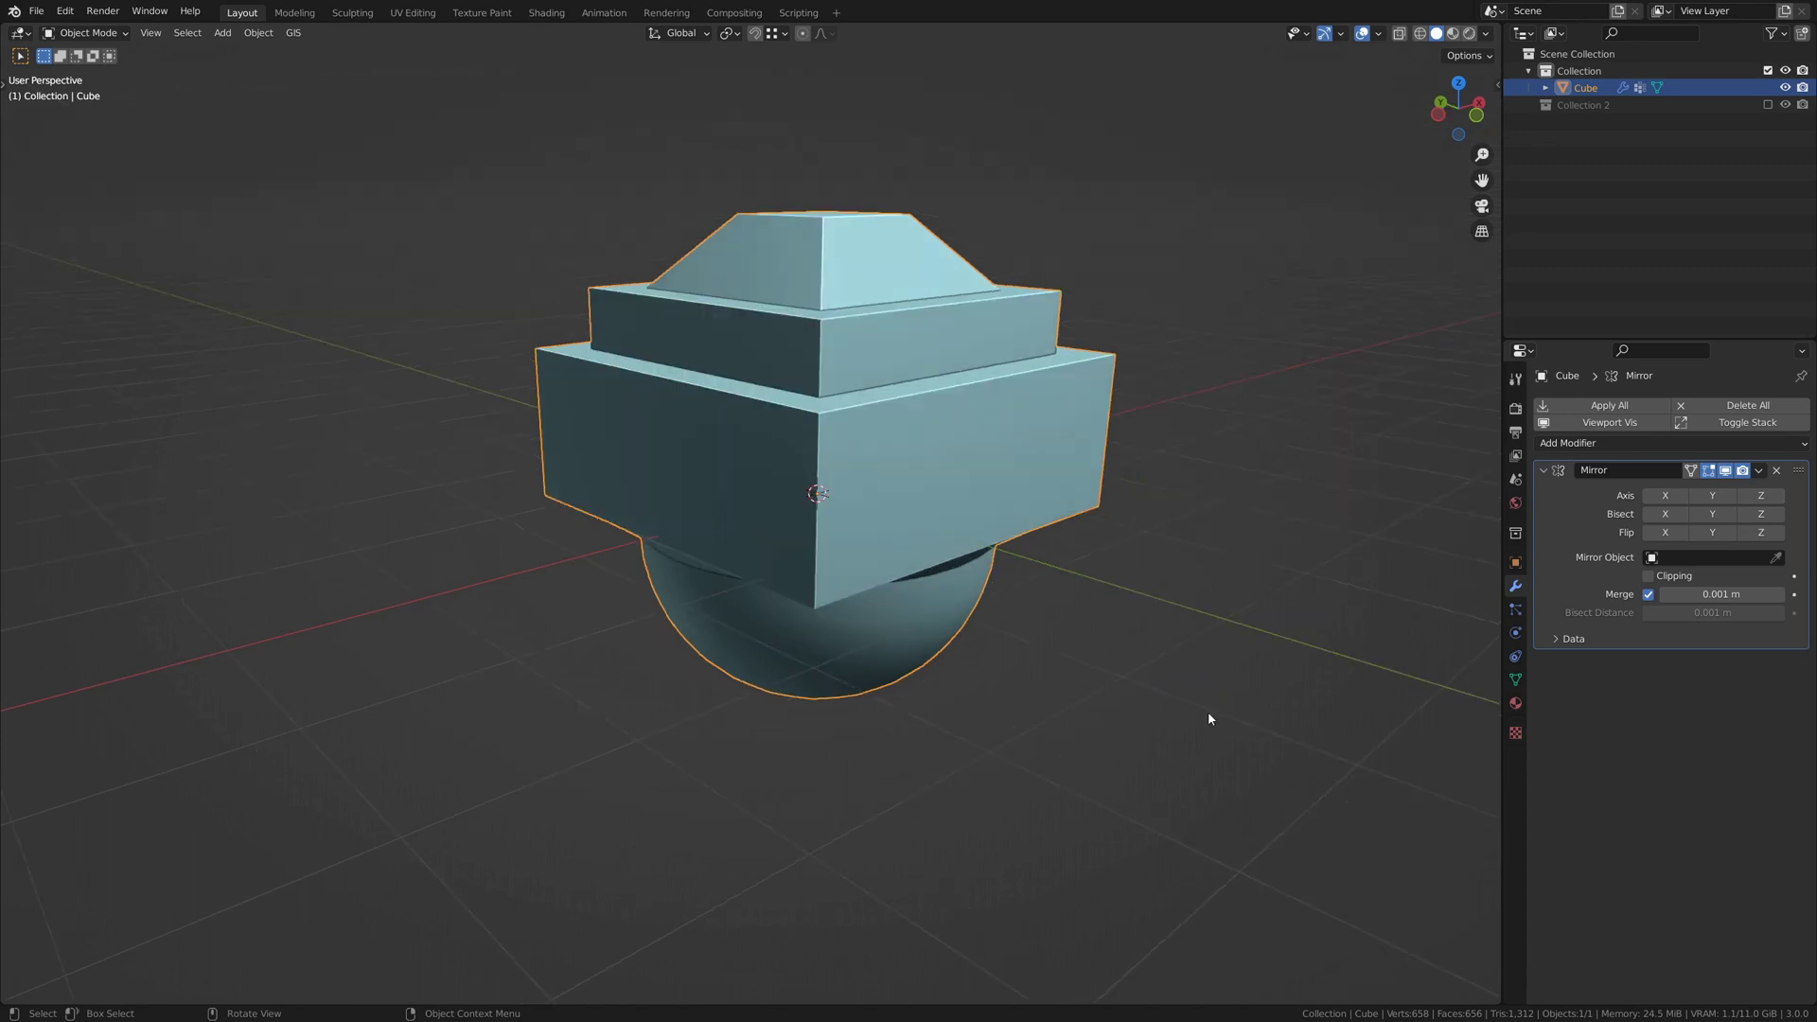
Switch the Mirror modifier to Axis Z, copying the upper shape downward
middle_drag(1208, 712, 1037, 454)
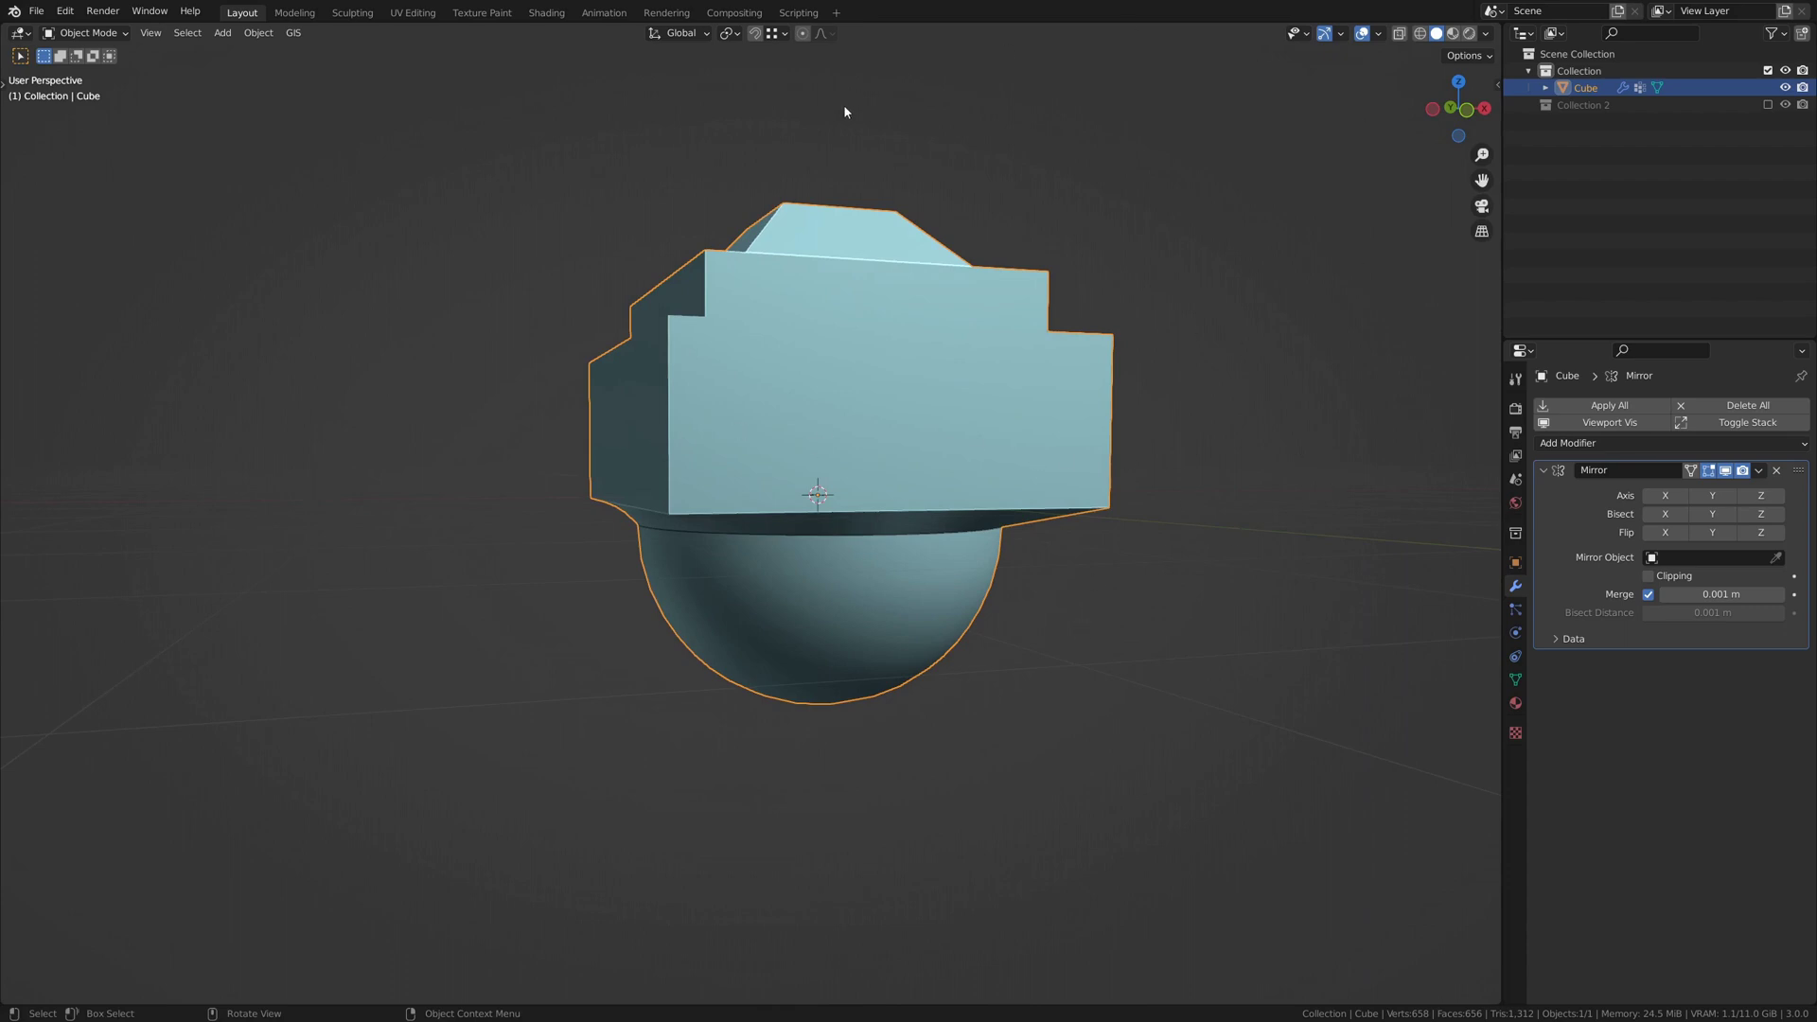
middle_drag(1081, 394, 1132, 428)
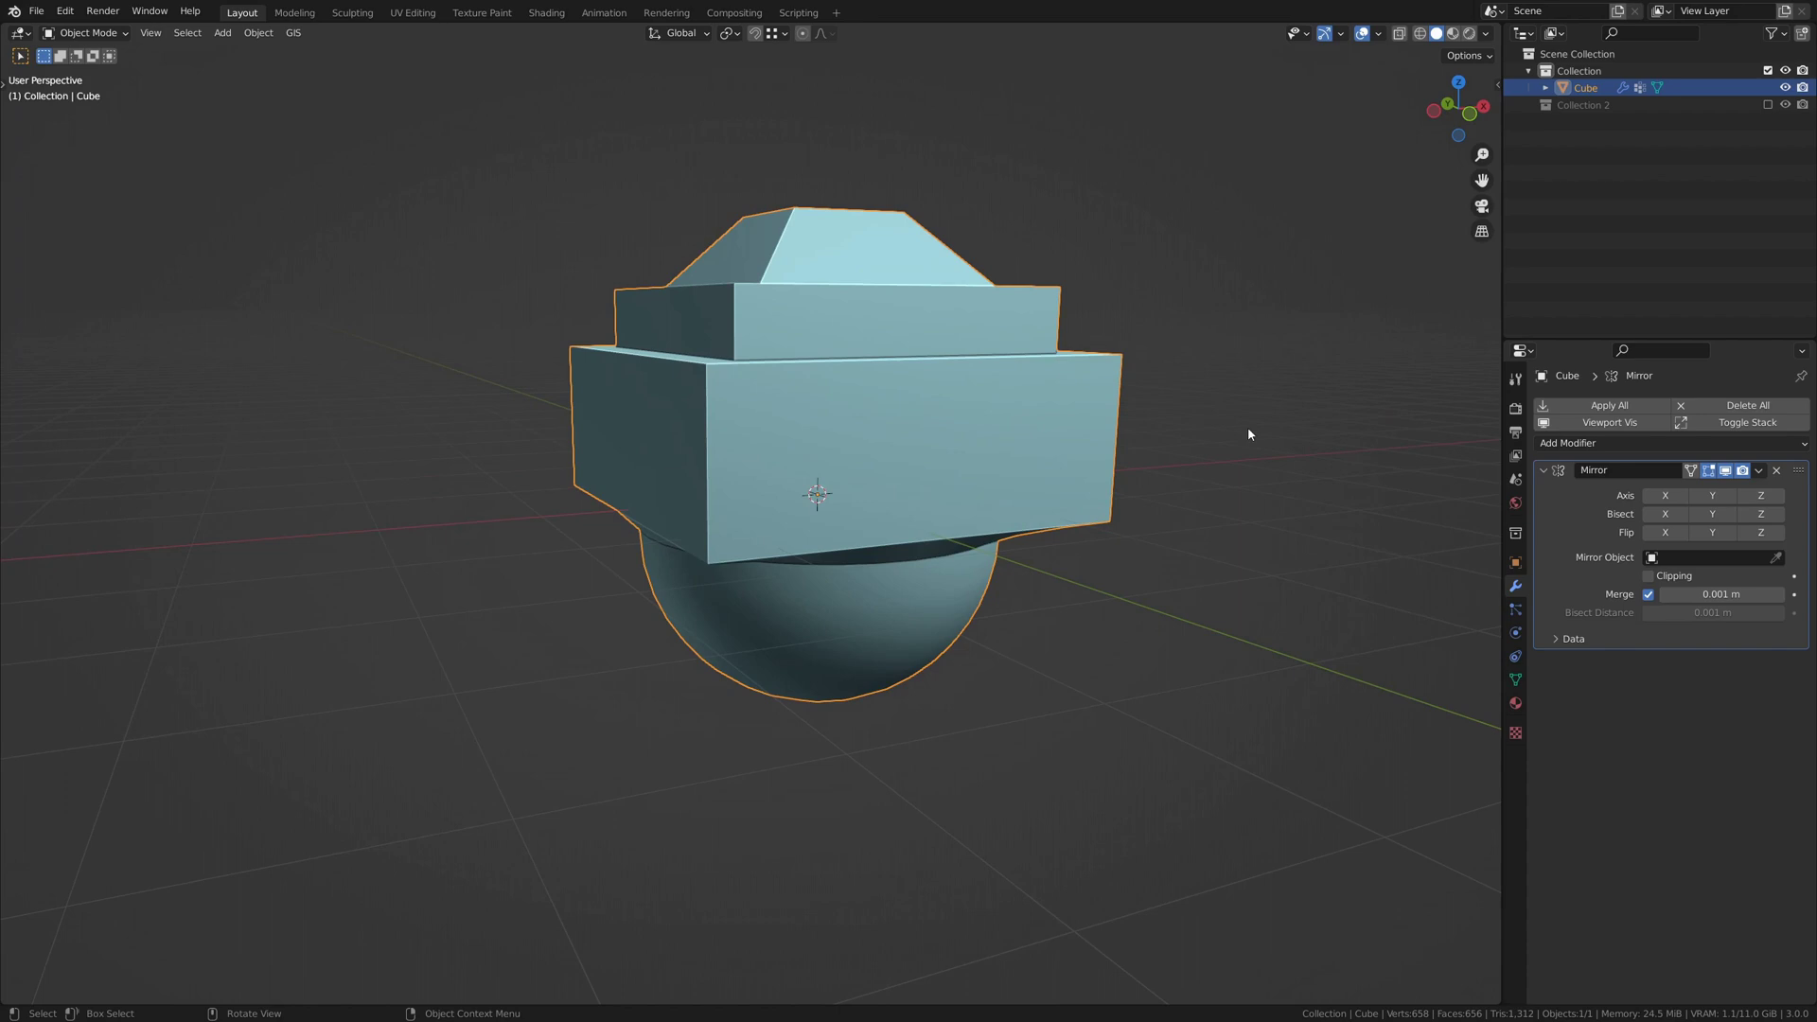
click(1762, 497)
middle_drag(1107, 259, 1008, 354)
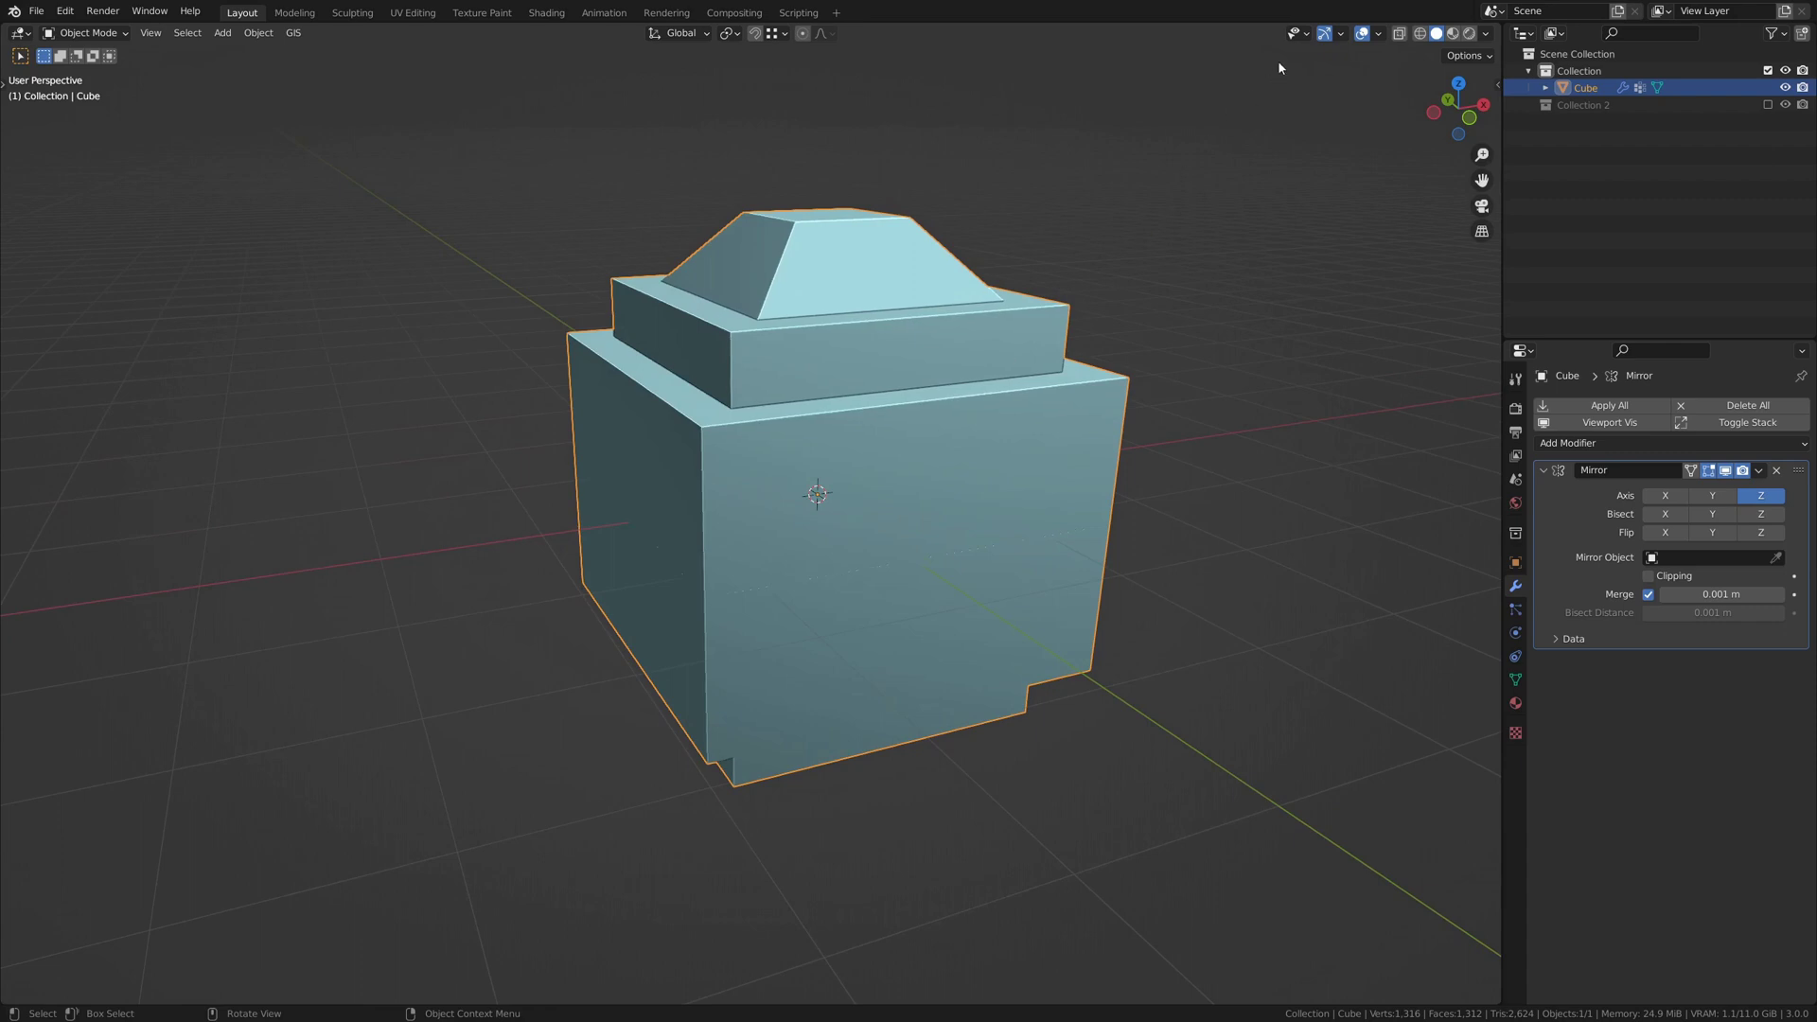
Turn on X-ray and enable Bisect Z on the Mirror modifier to cut across the plane
key(alt+z)
middle_drag(852, 426, 851, 315)
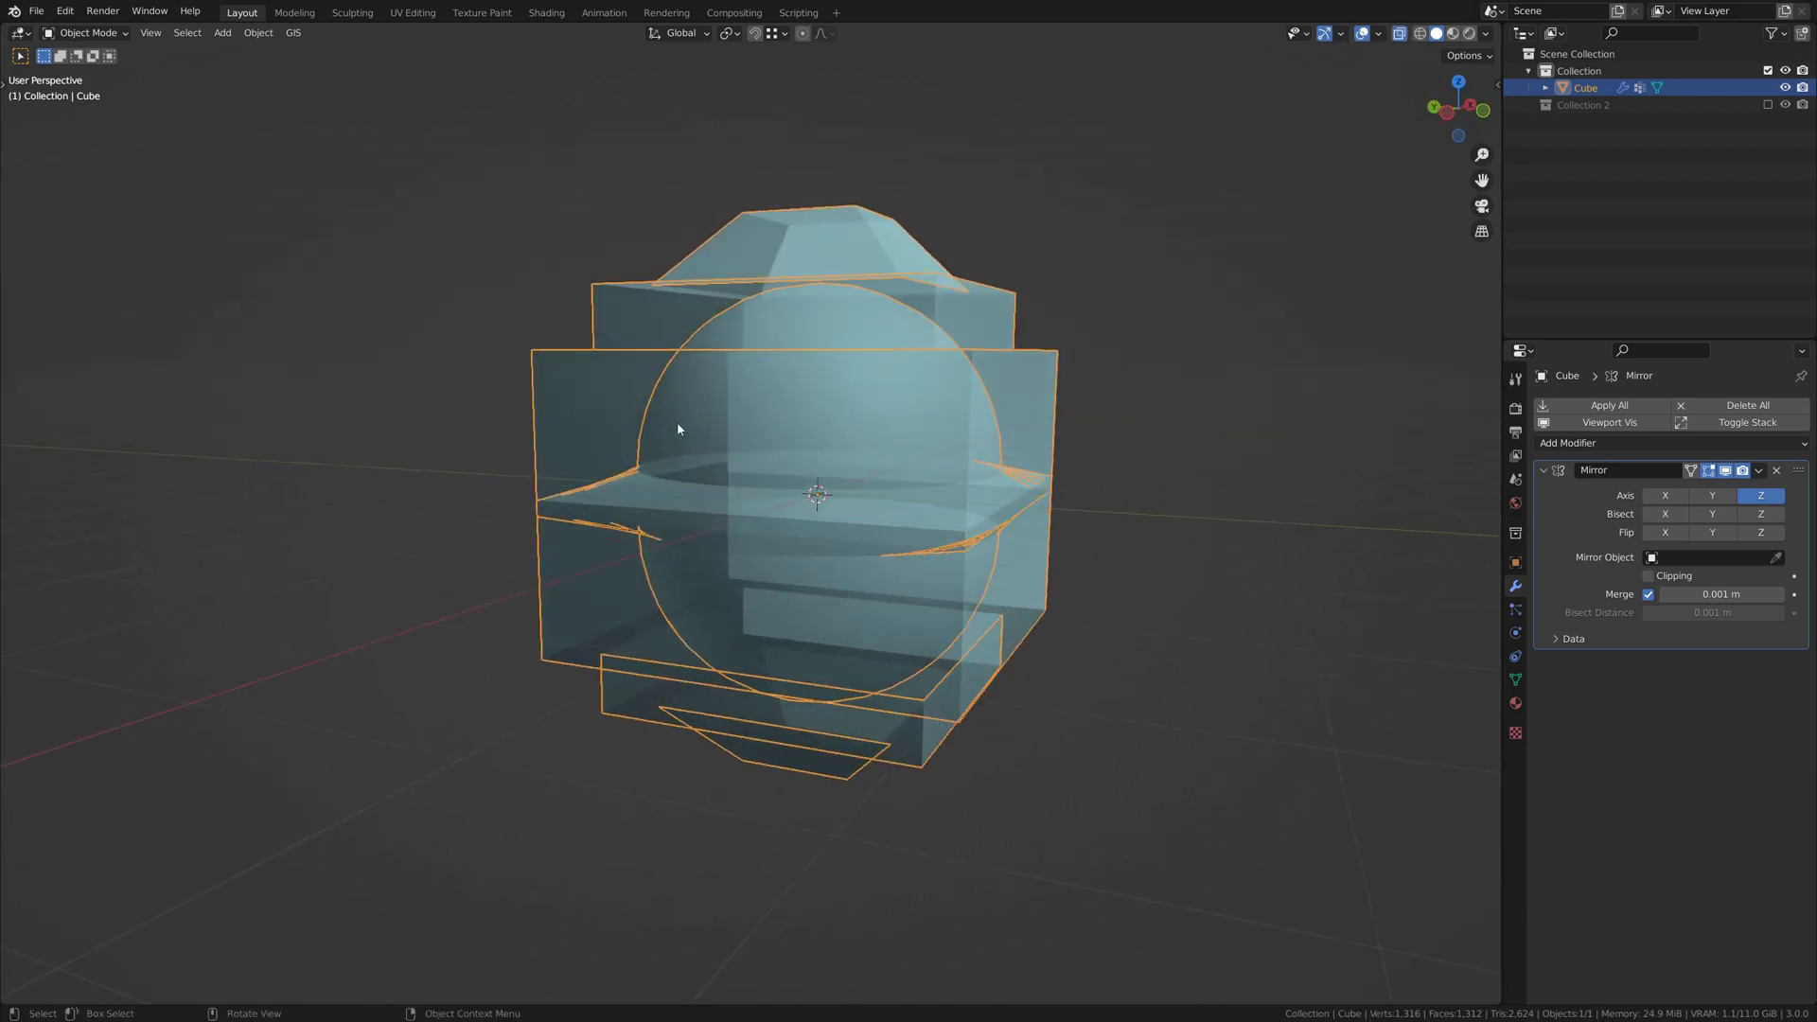
middle_drag(980, 384, 935, 392)
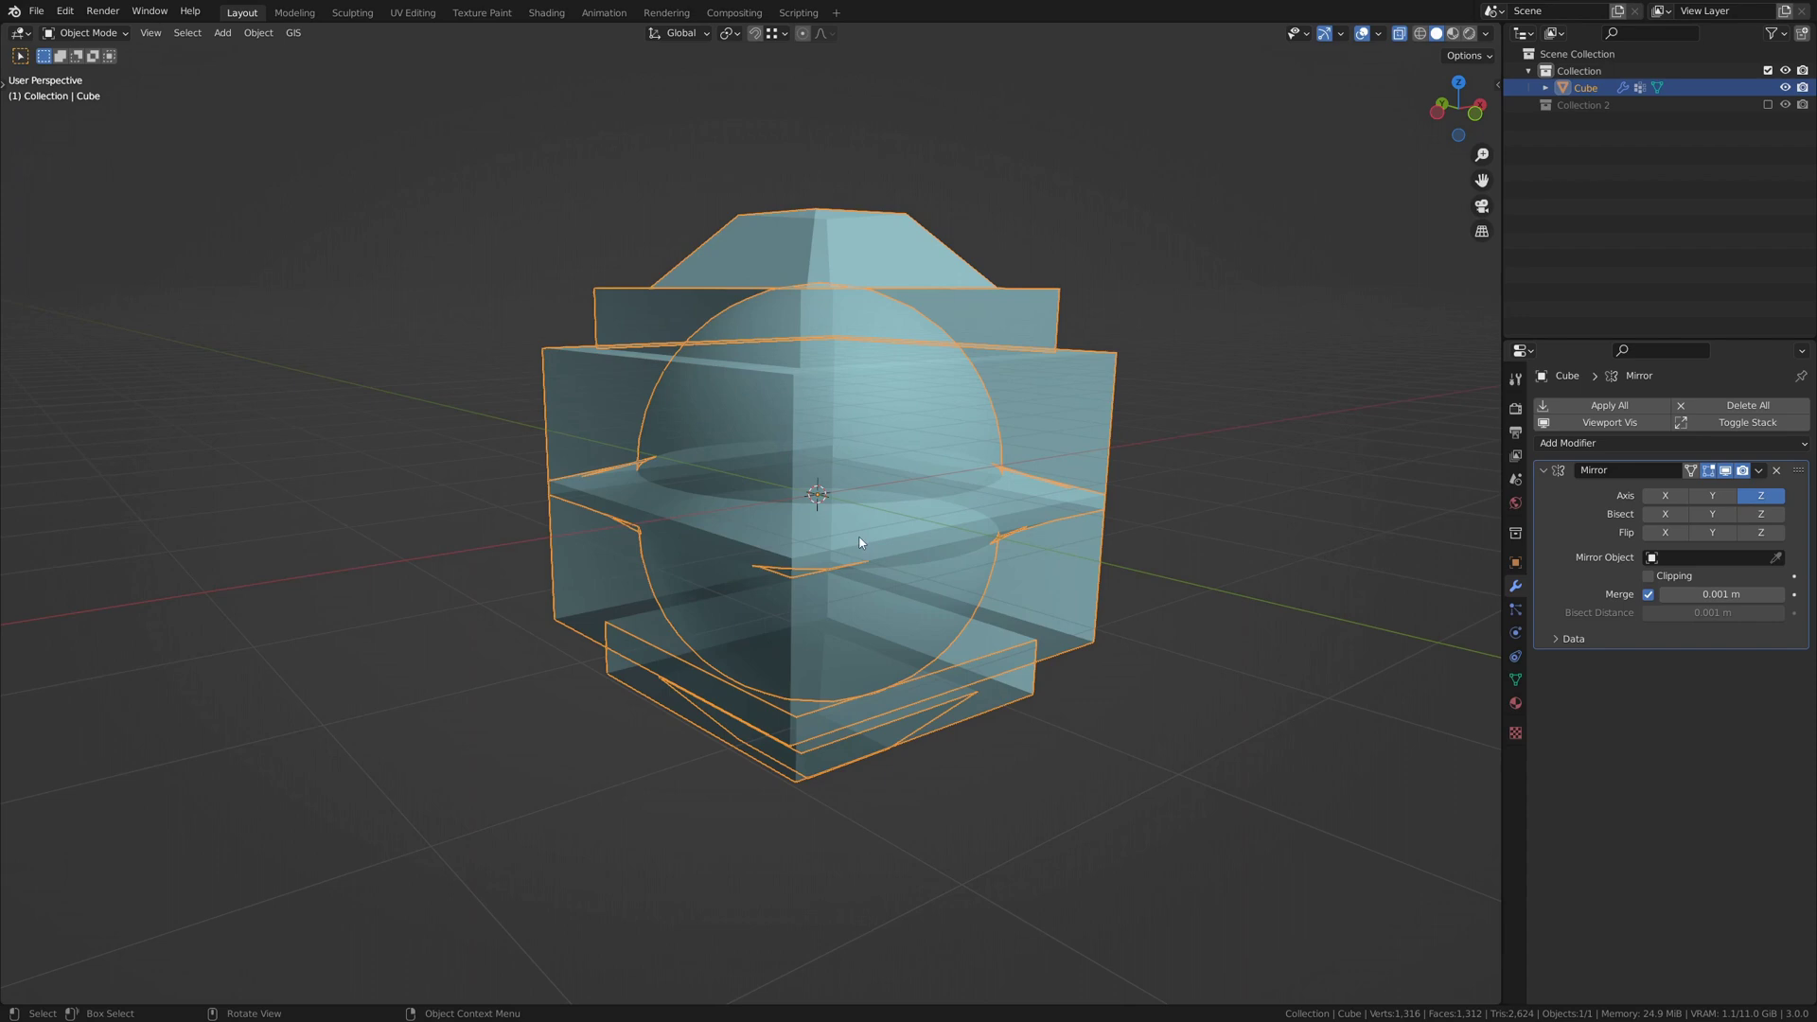
middle_drag(860, 542, 1108, 526)
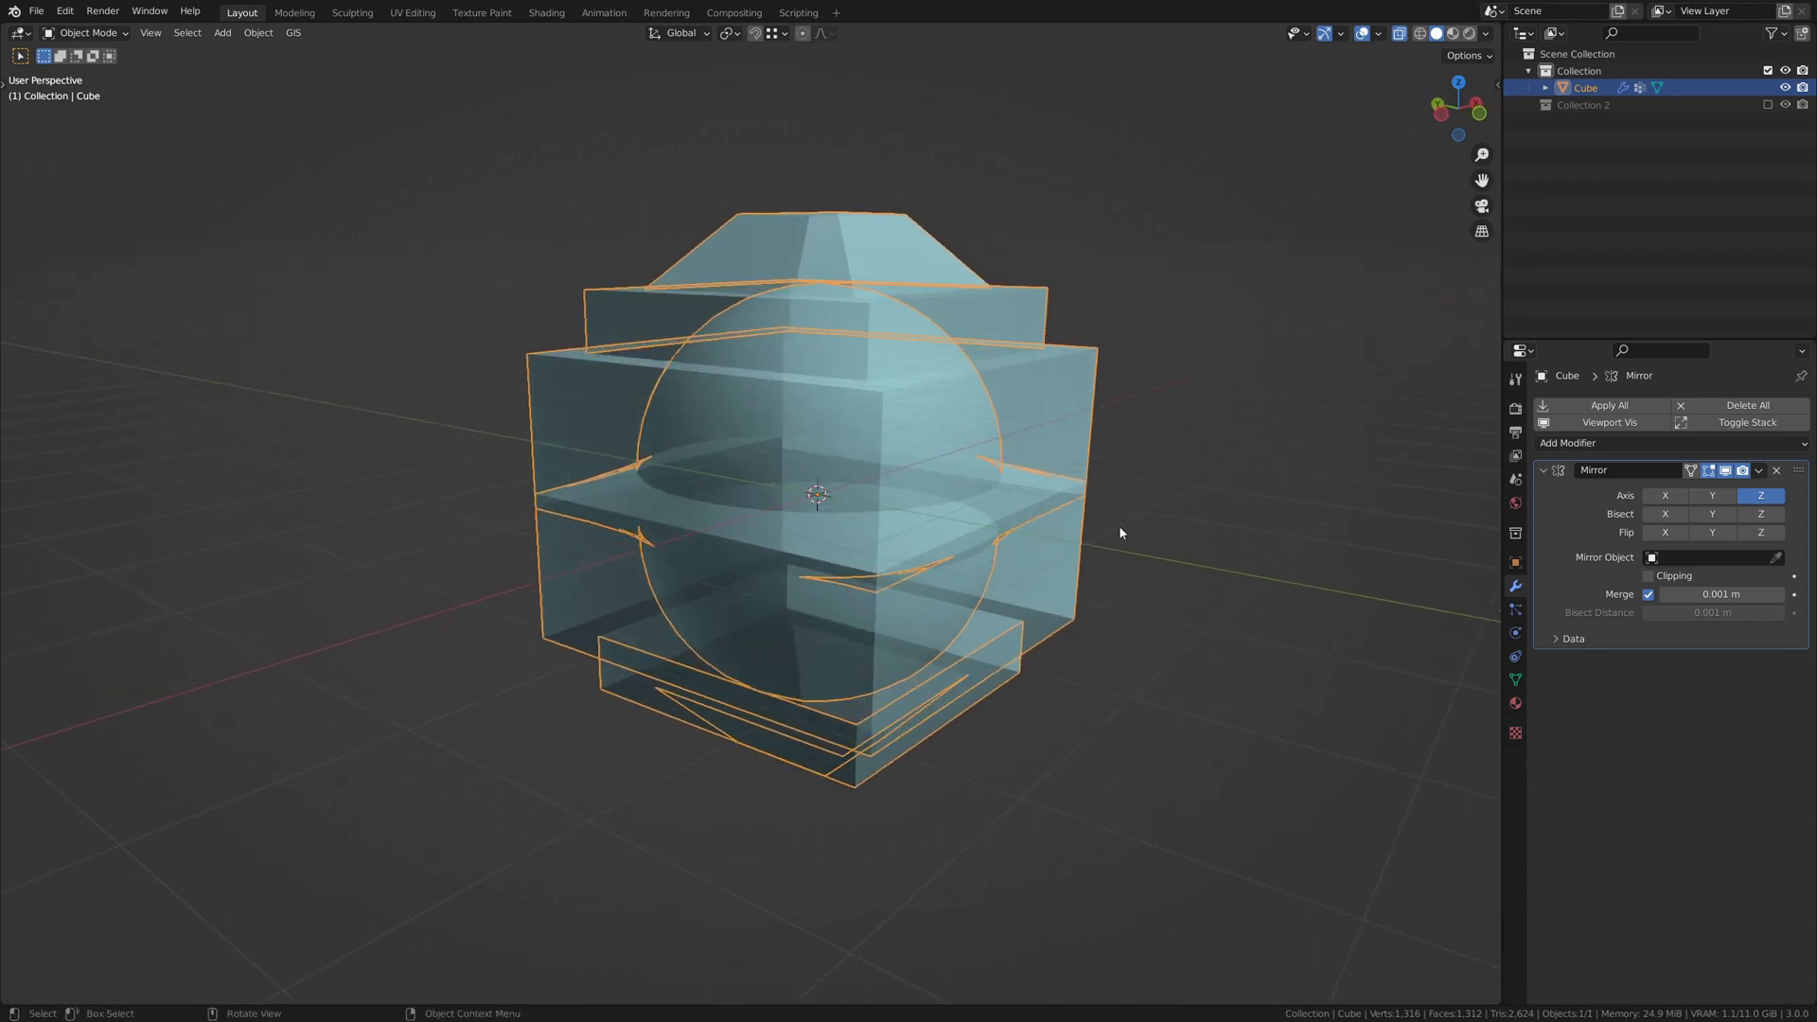
click(1760, 515)
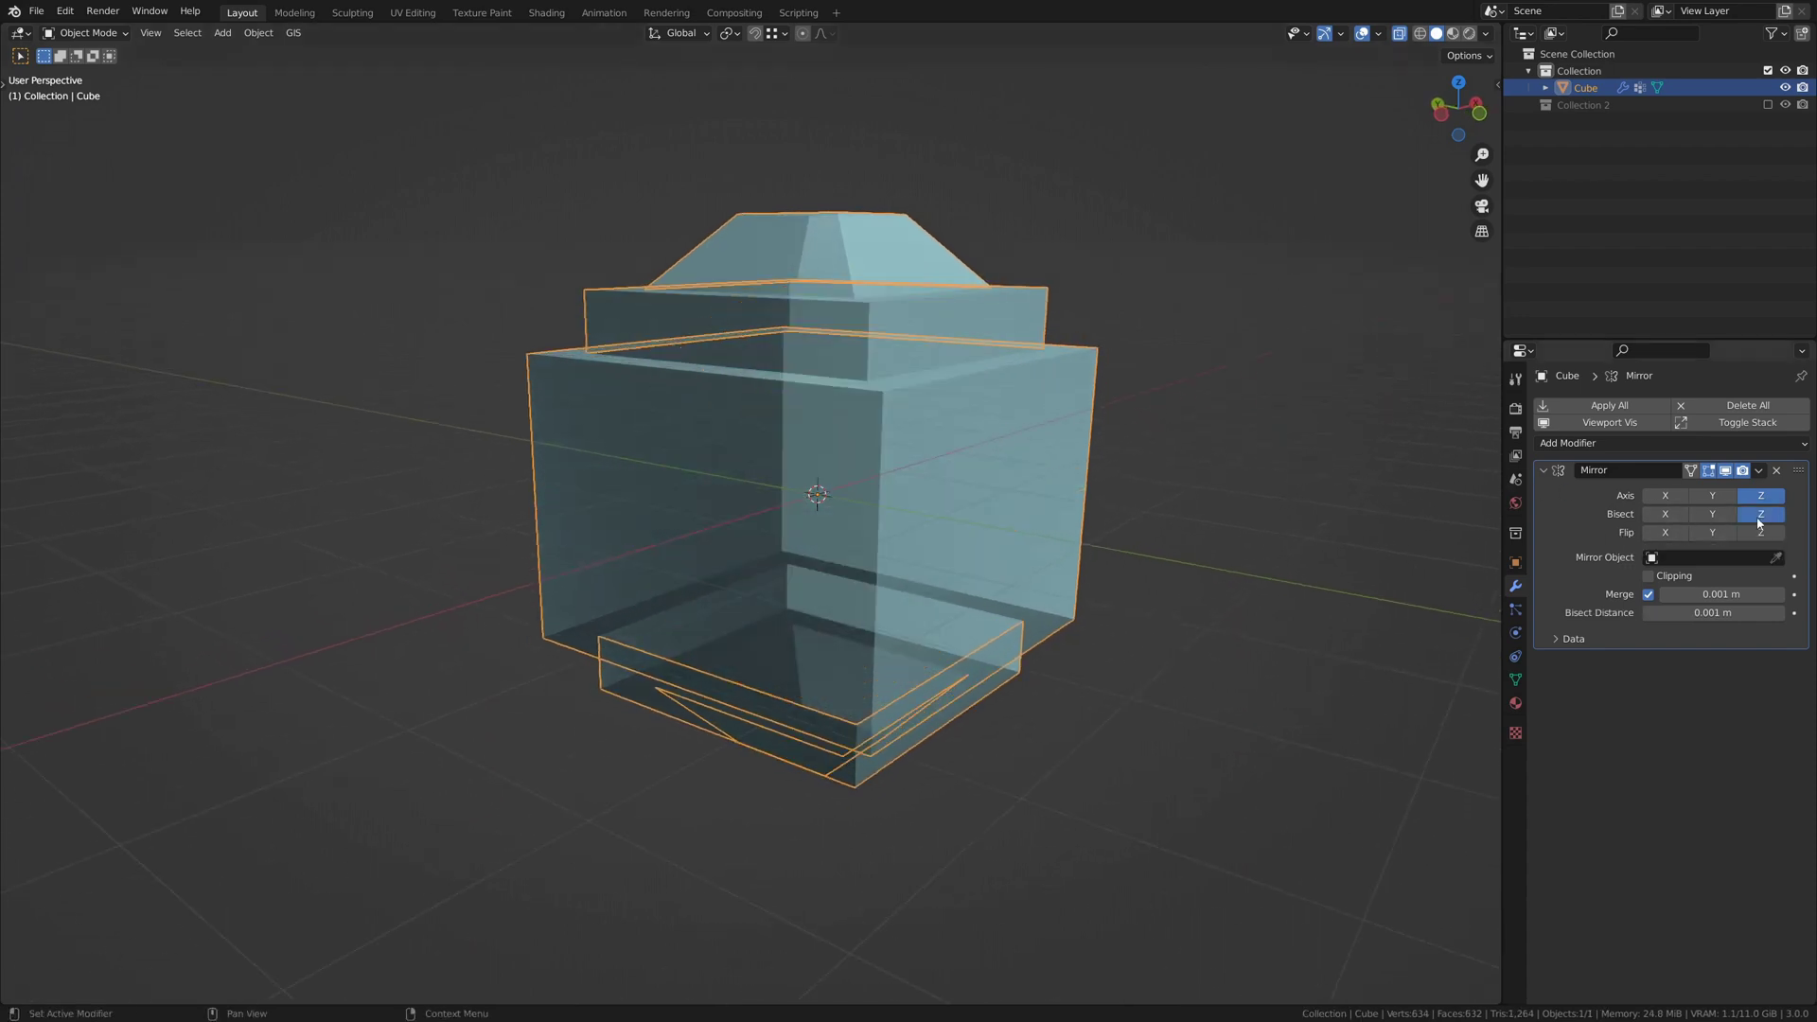
middle_drag(909, 445, 1078, 650)
Check the original geometry in Edit Mode, then turn X-ray off to show the mesh solid
key(Tab)
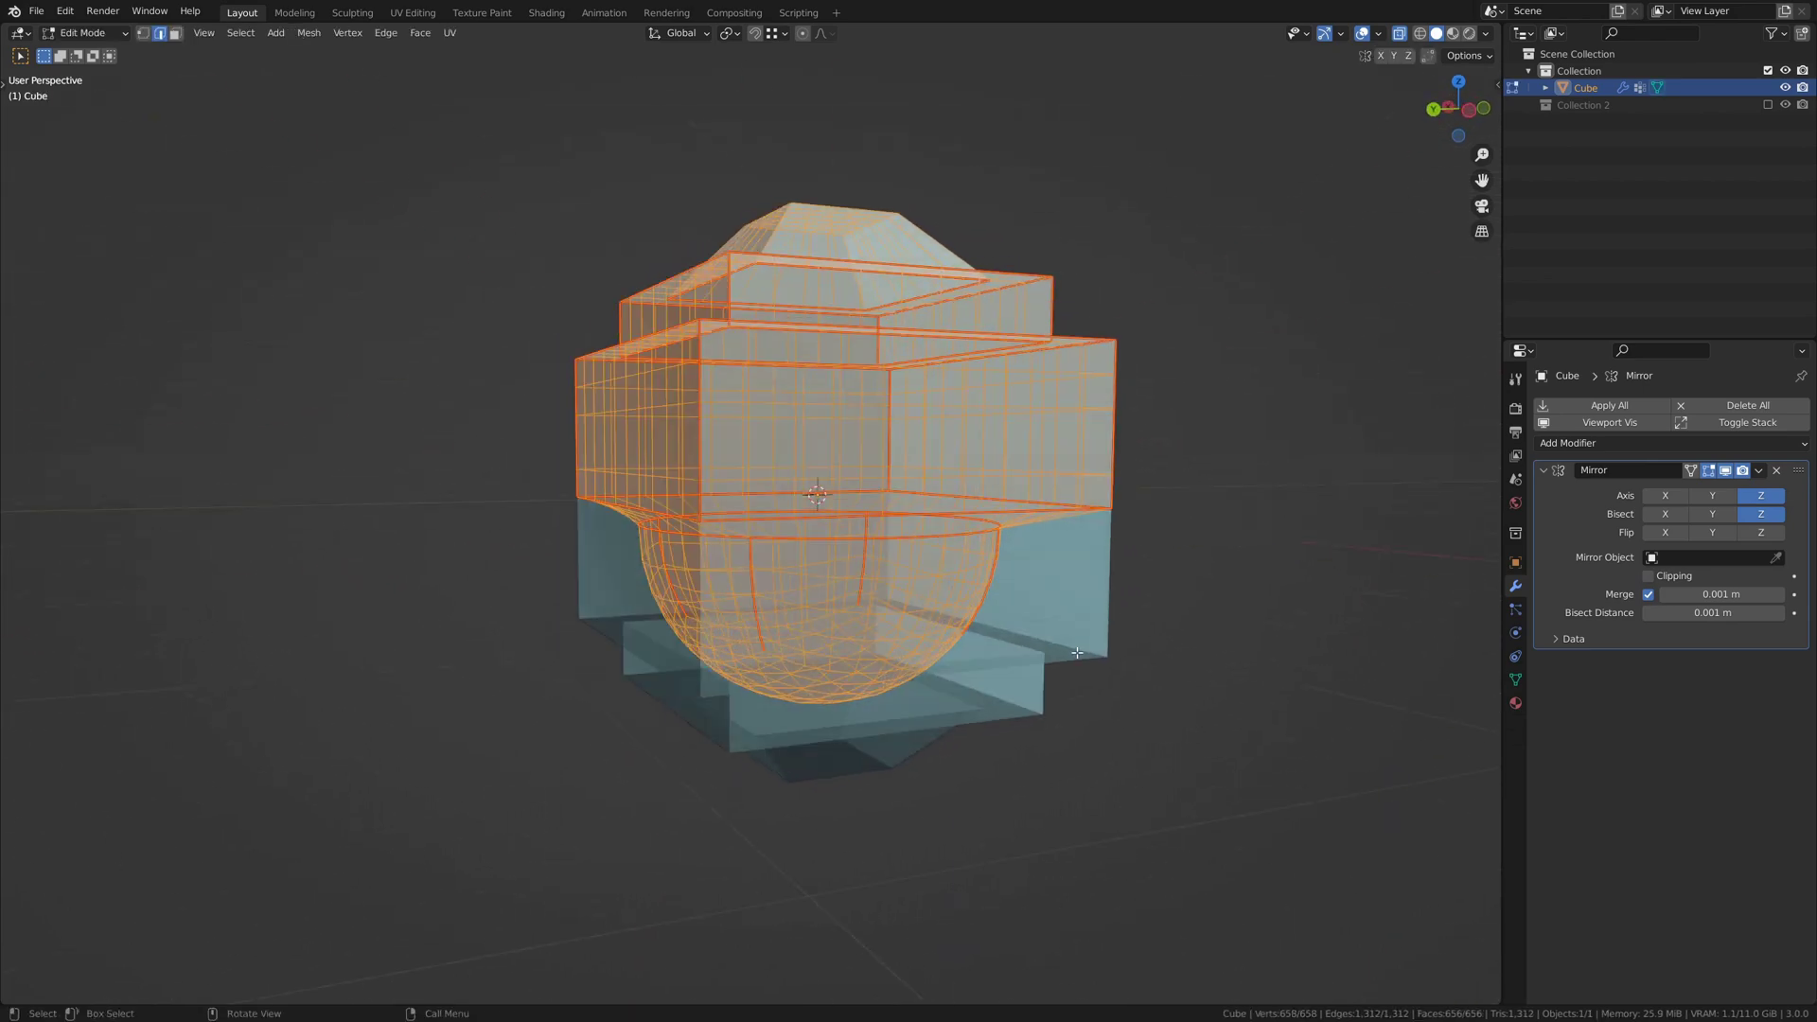
key(Tab)
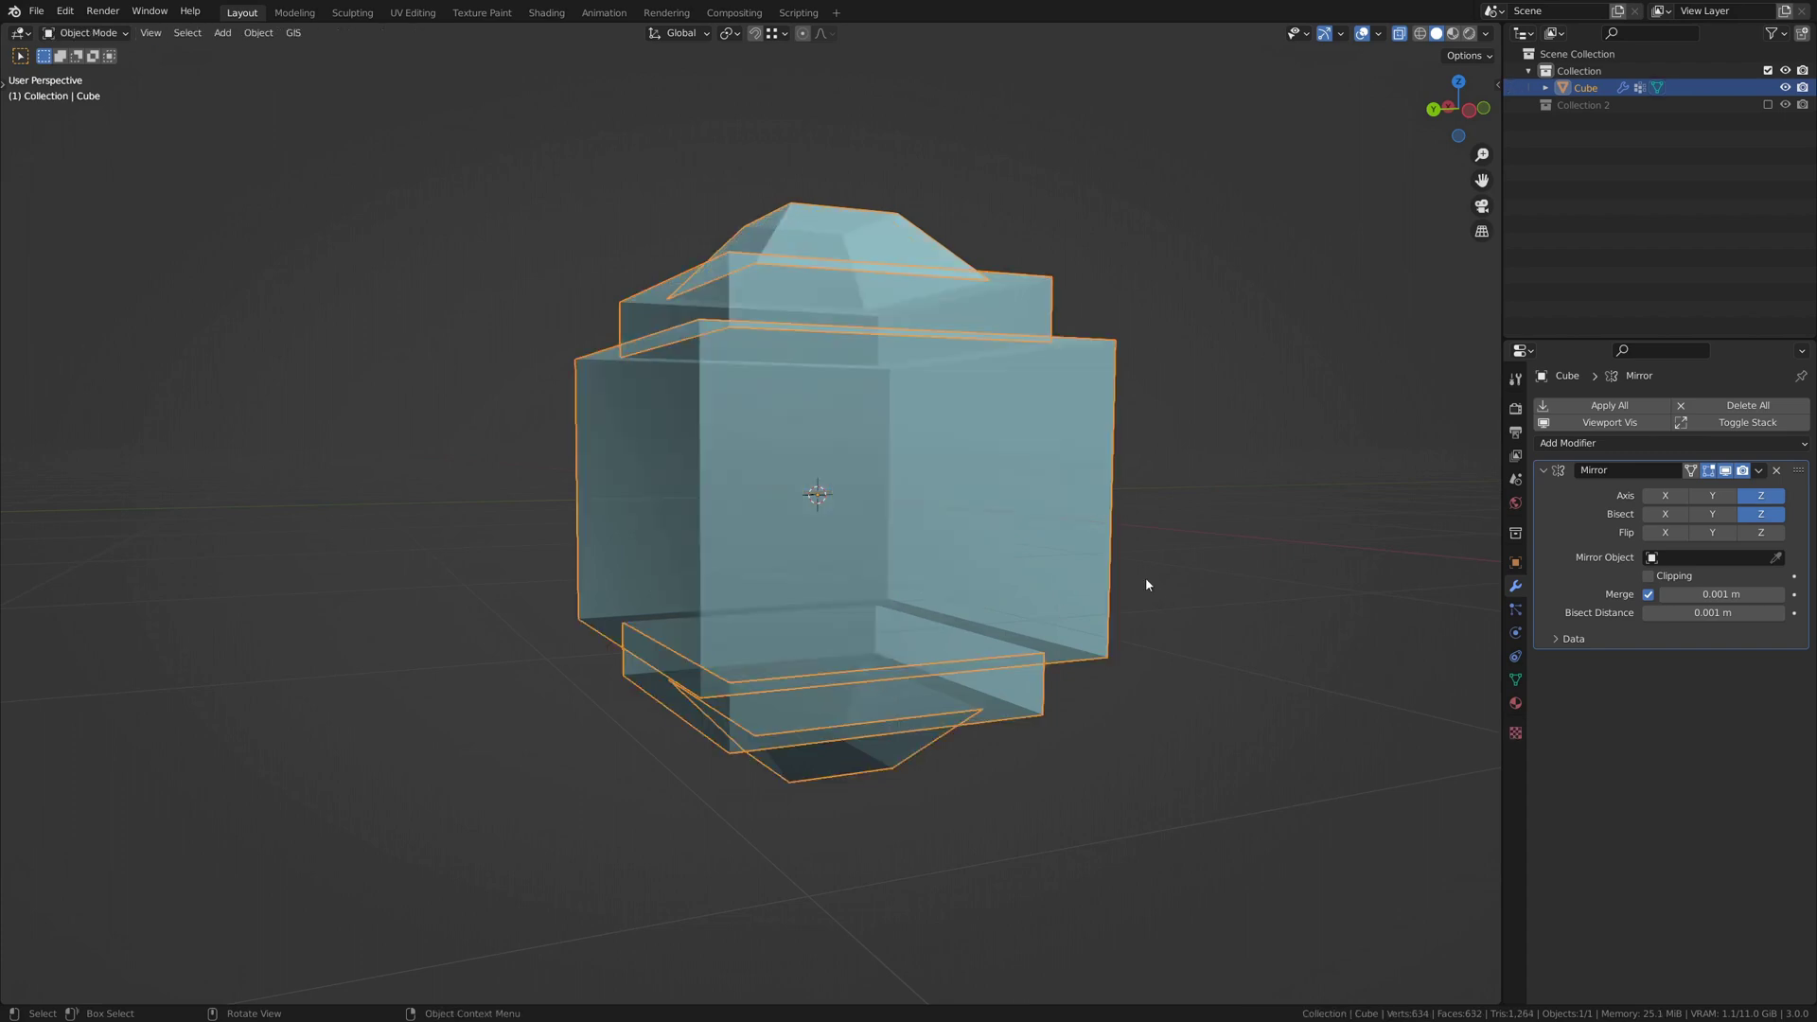
middle_drag(1146, 577, 984, 595)
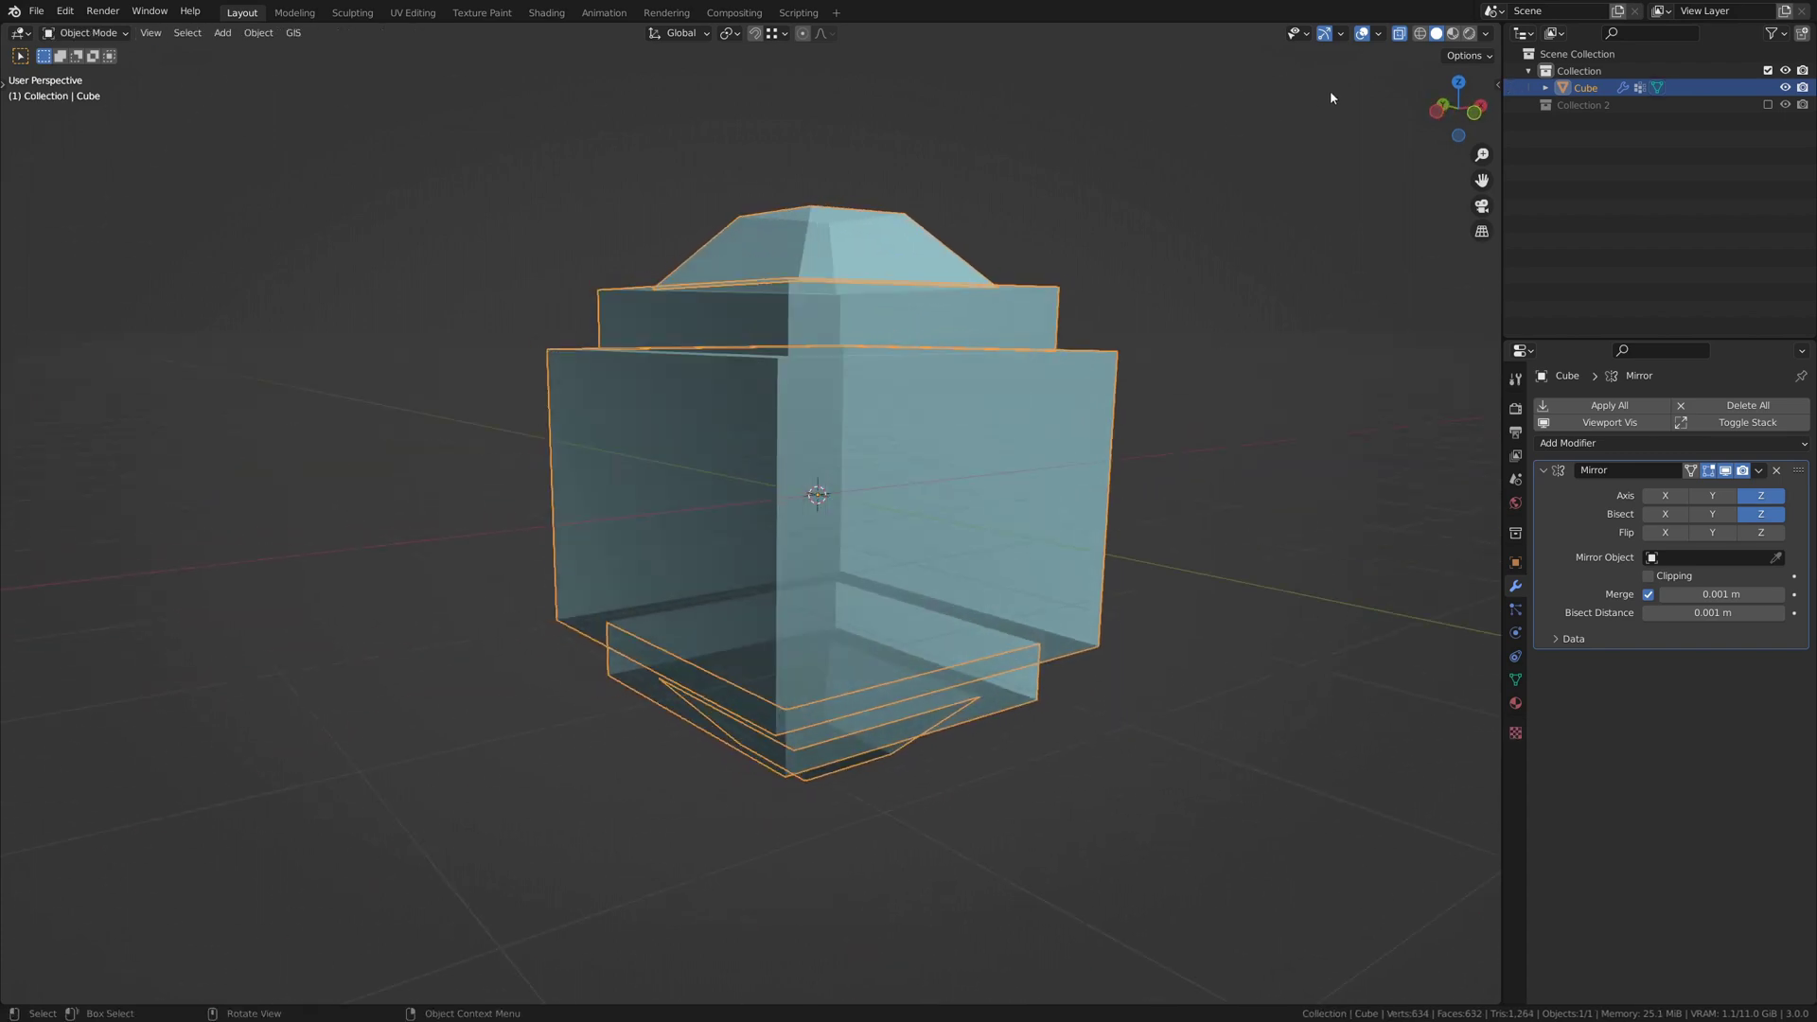
click(1399, 34)
middle_drag(1187, 332, 1140, 317)
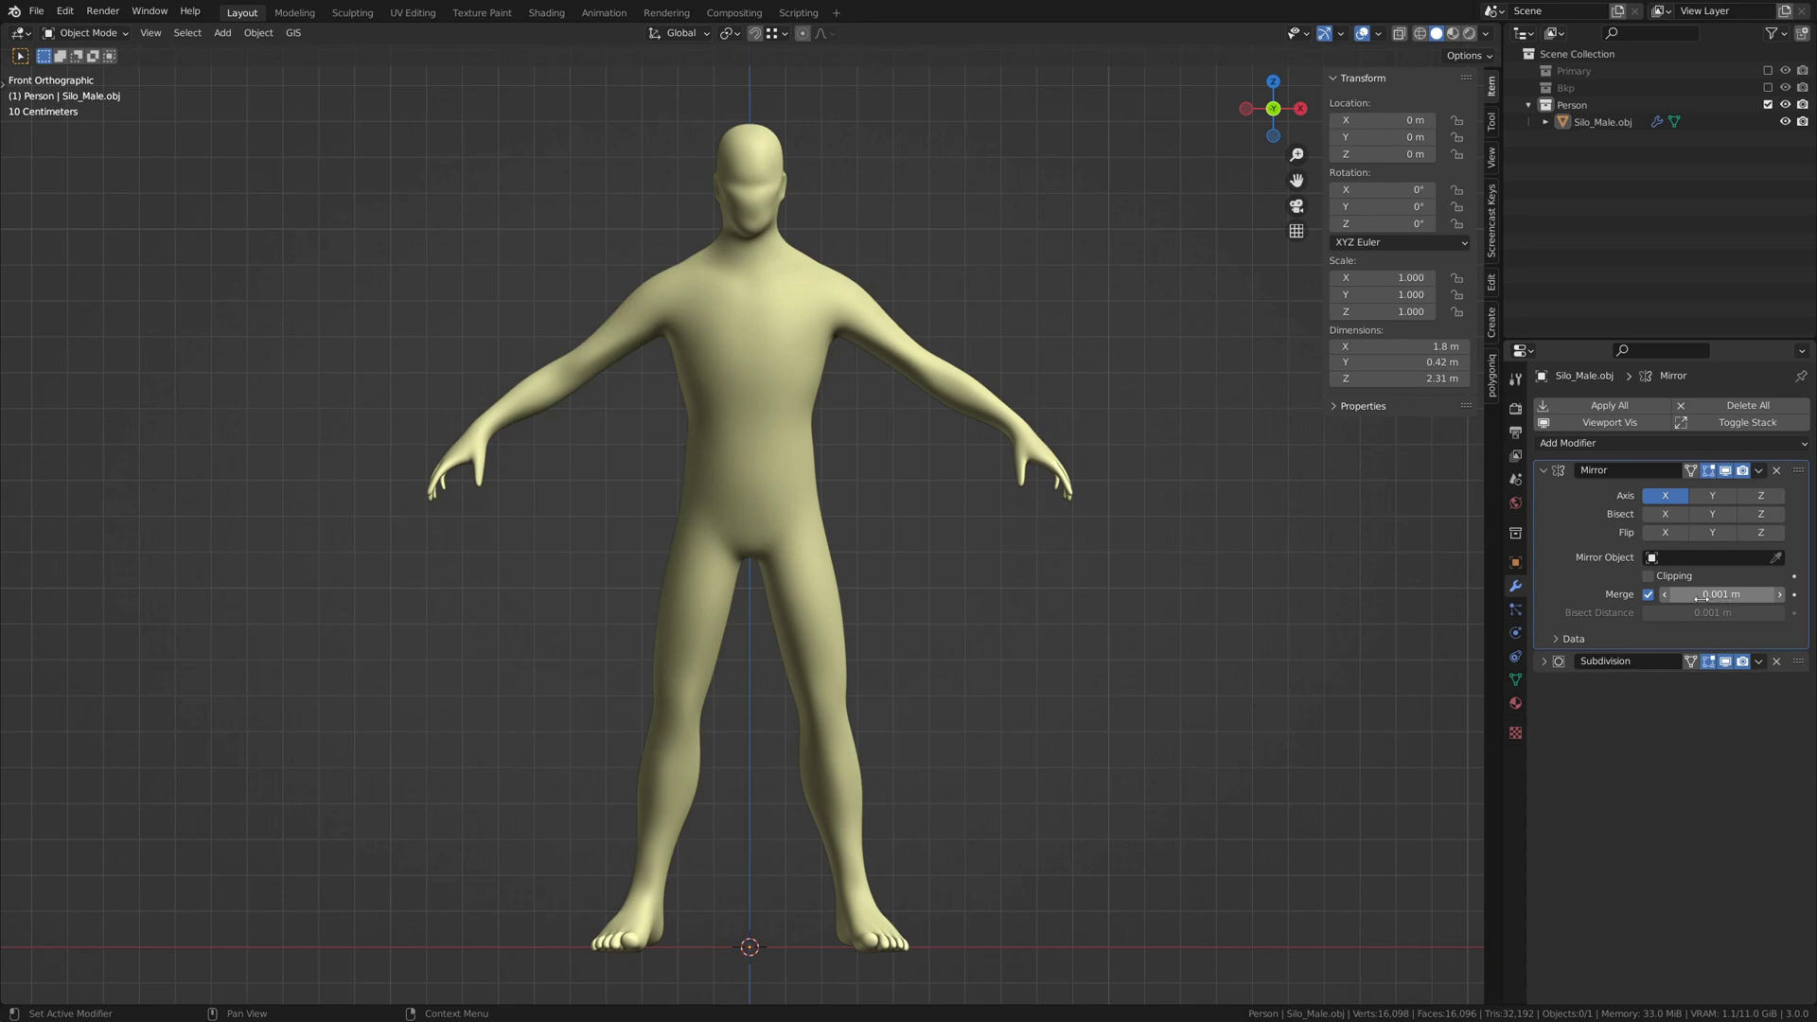
Select the Silo_Male.obj figure and untick Merge on its X Mirror modifier
key(i)
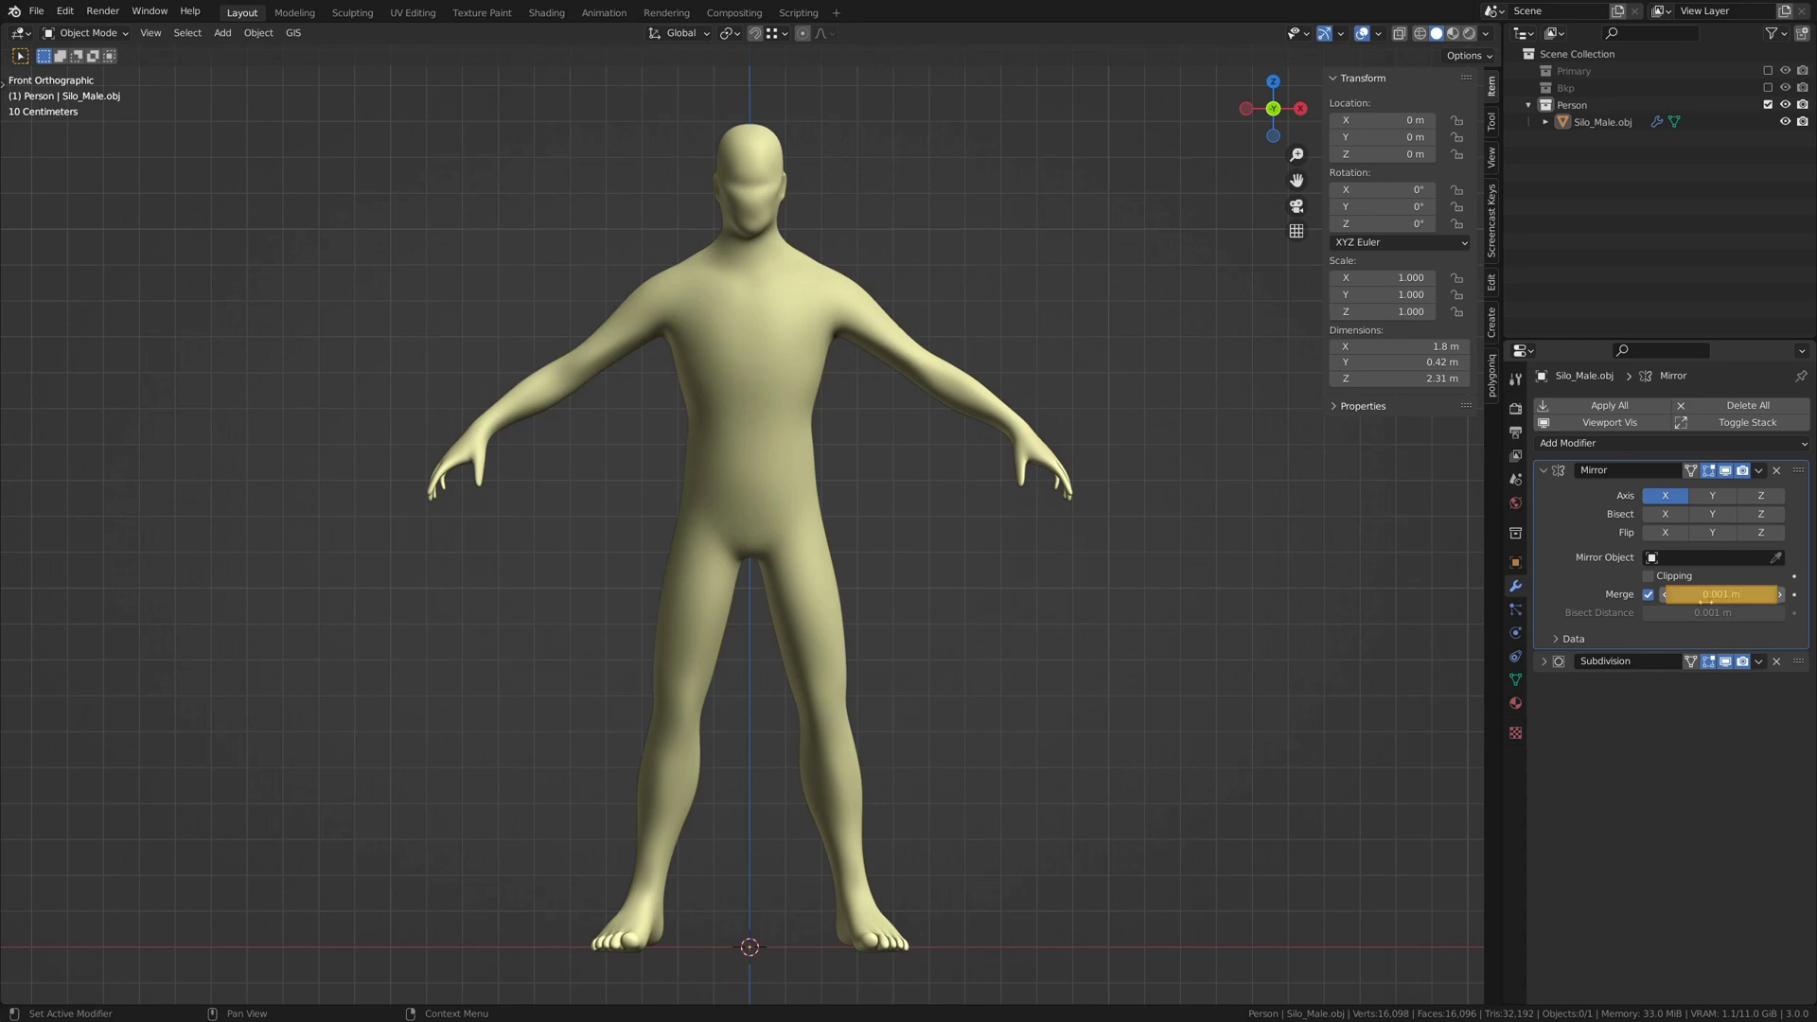
click(819, 480)
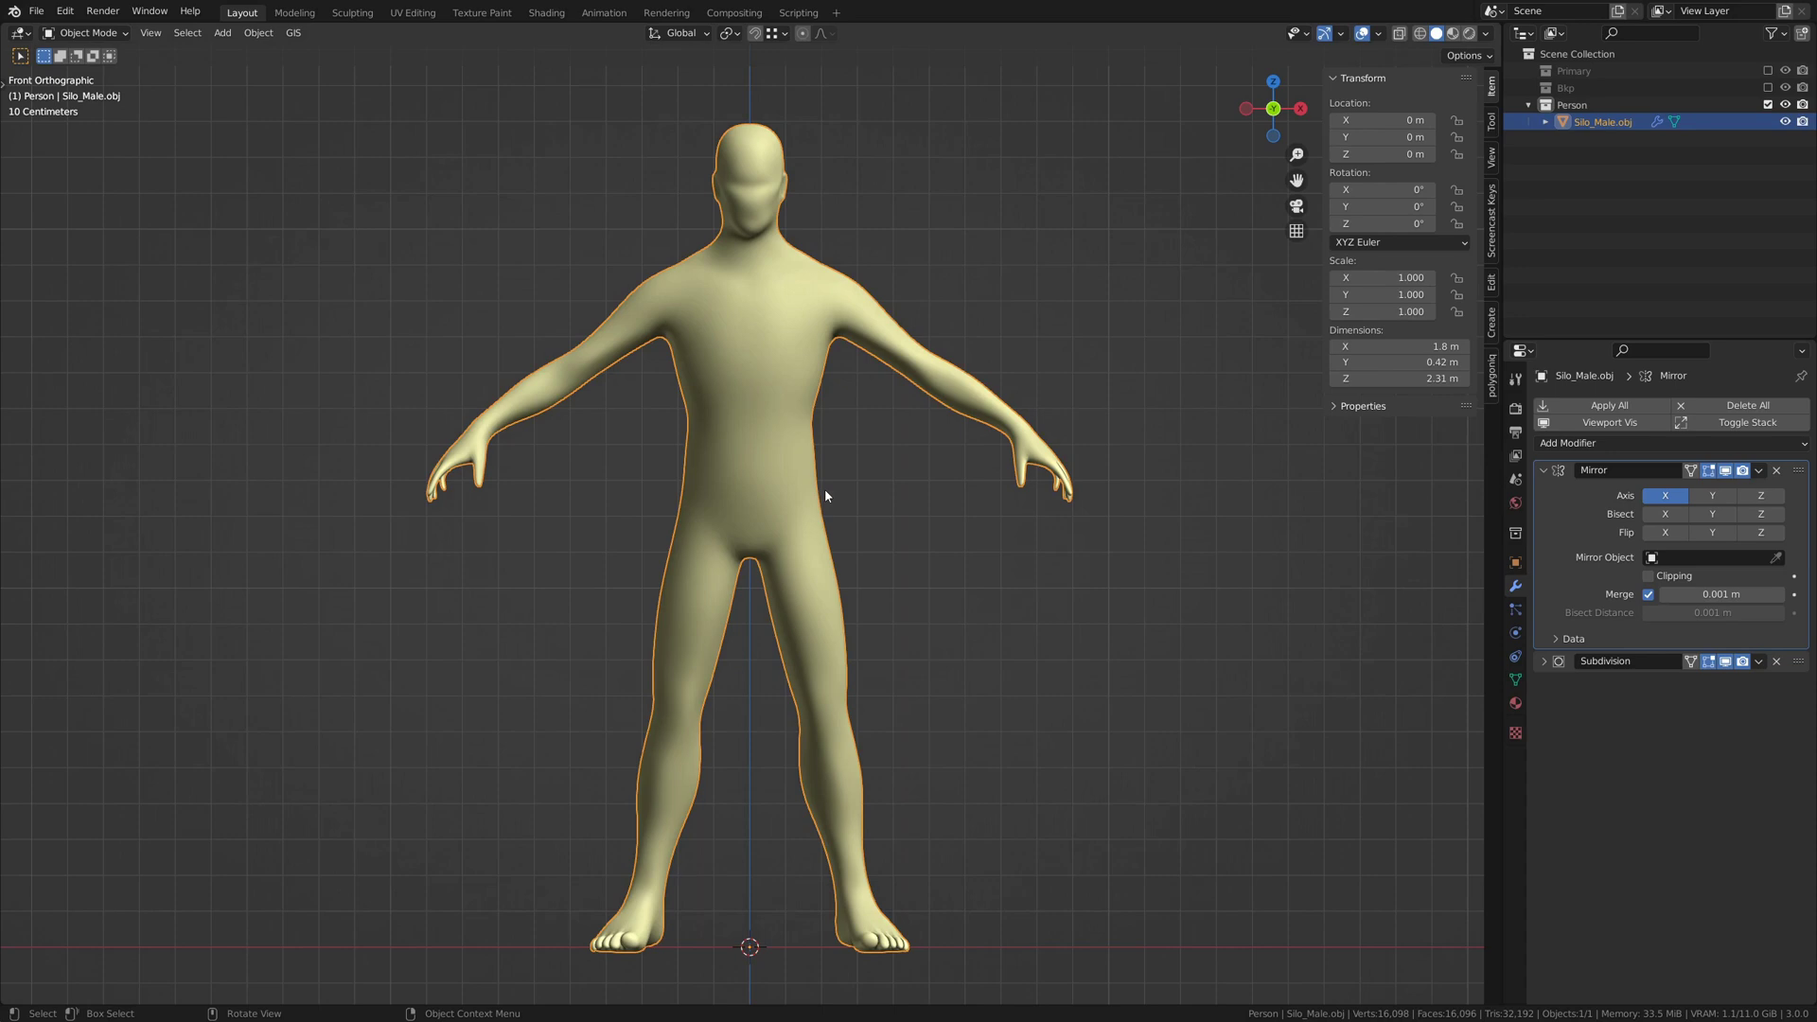
click(1648, 595)
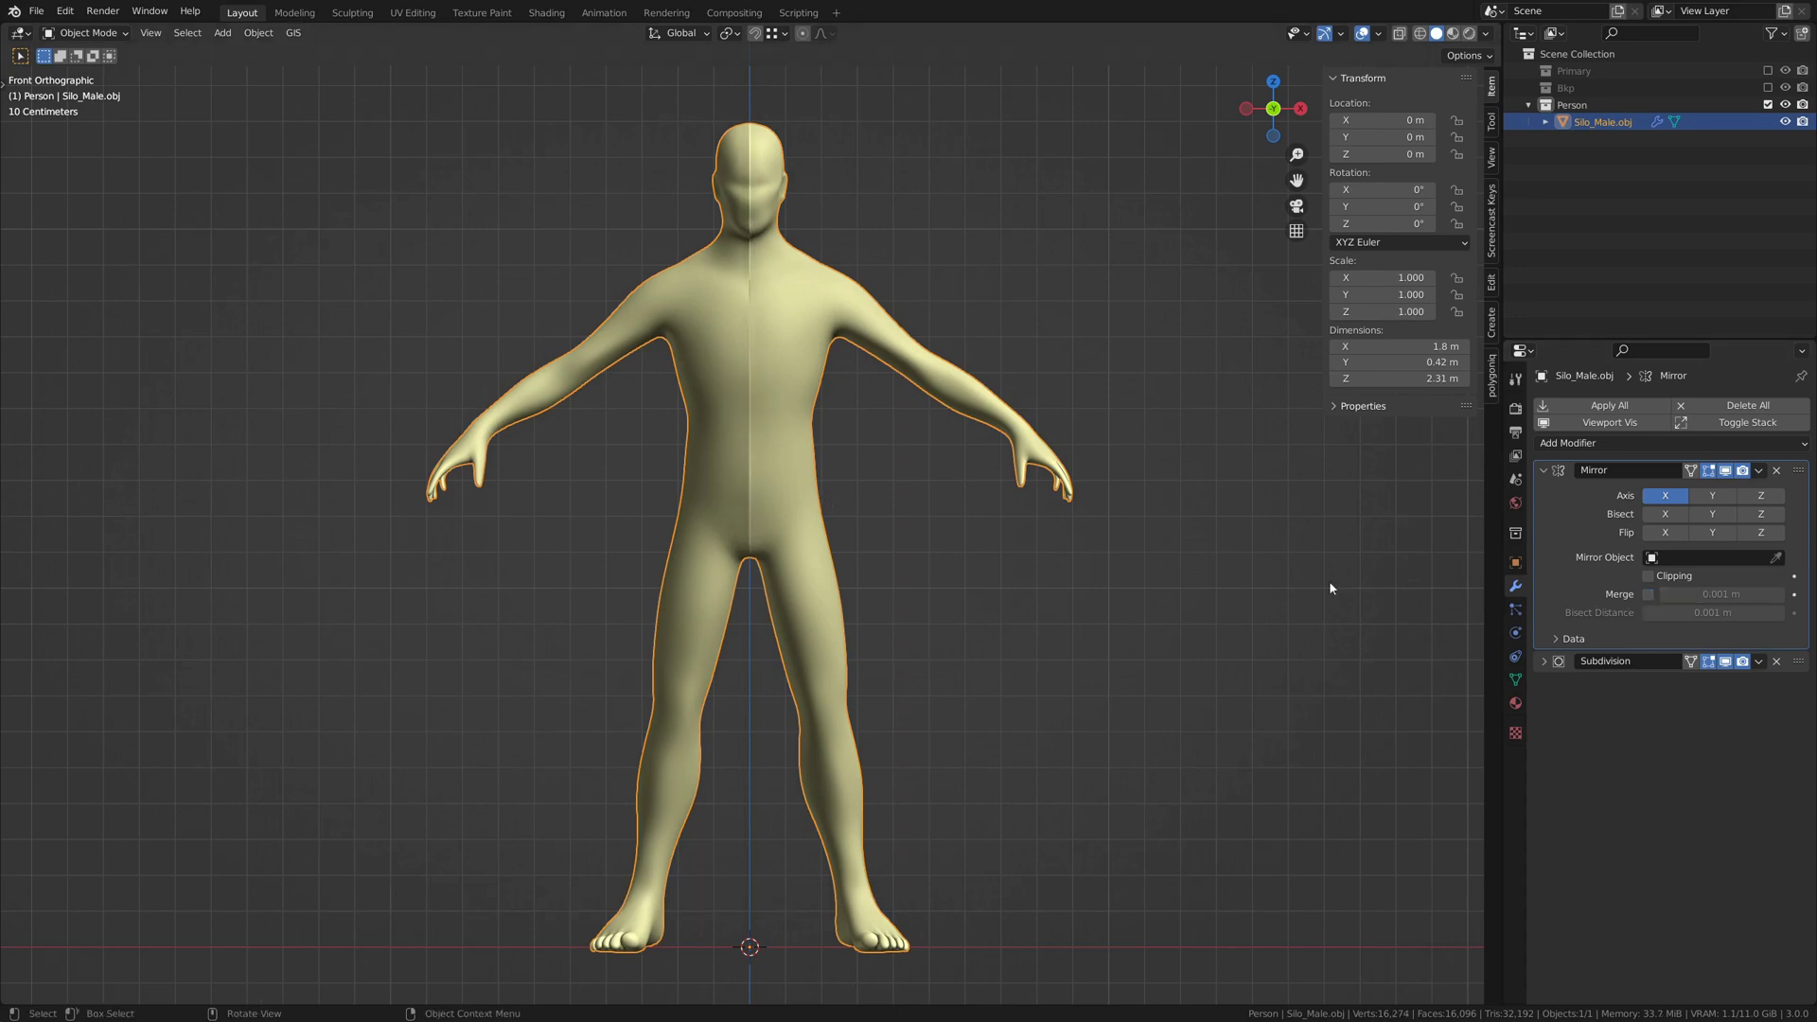
key(ctrl+1)
Inspect the figure's wireframe in Edit Mode, then return to Object Mode
key(Tab)
scroll(1084, 503, up, 2)
scroll(1084, 502, down, 1)
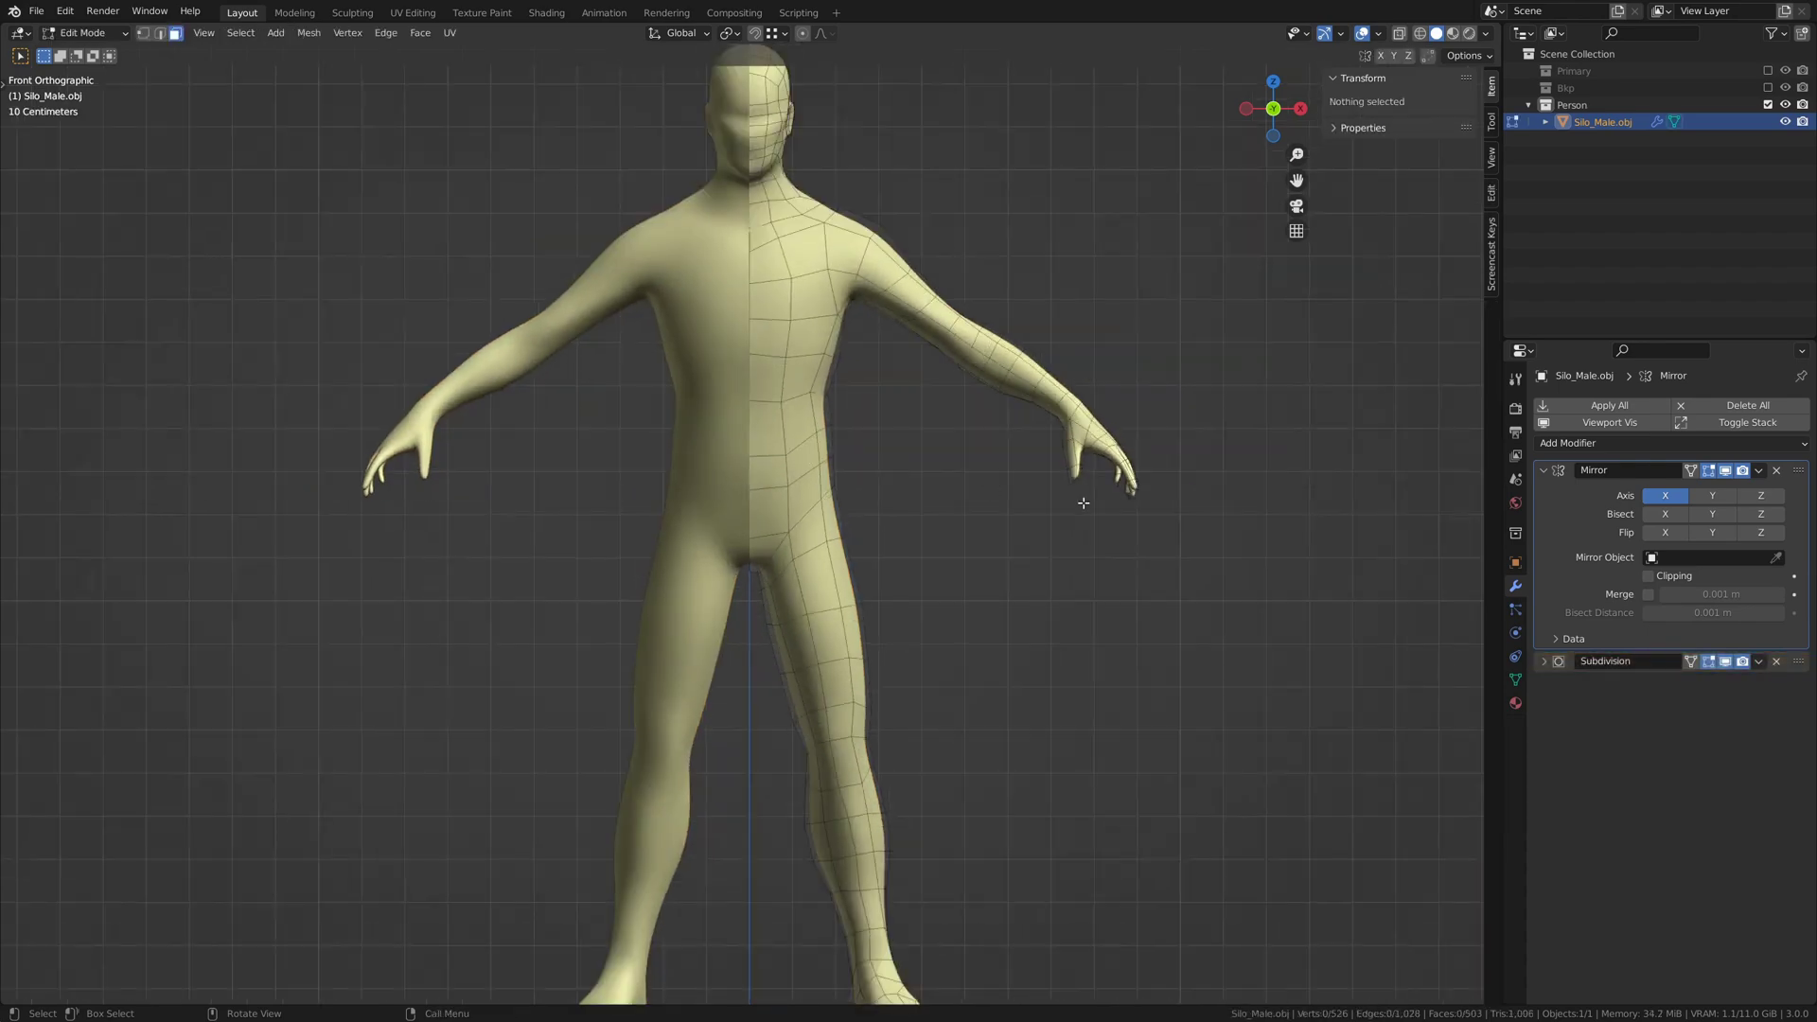
key(Tab)
Re-tick Merge to close the centre seam and frame the figure's torso
scroll(1084, 503, down, 1)
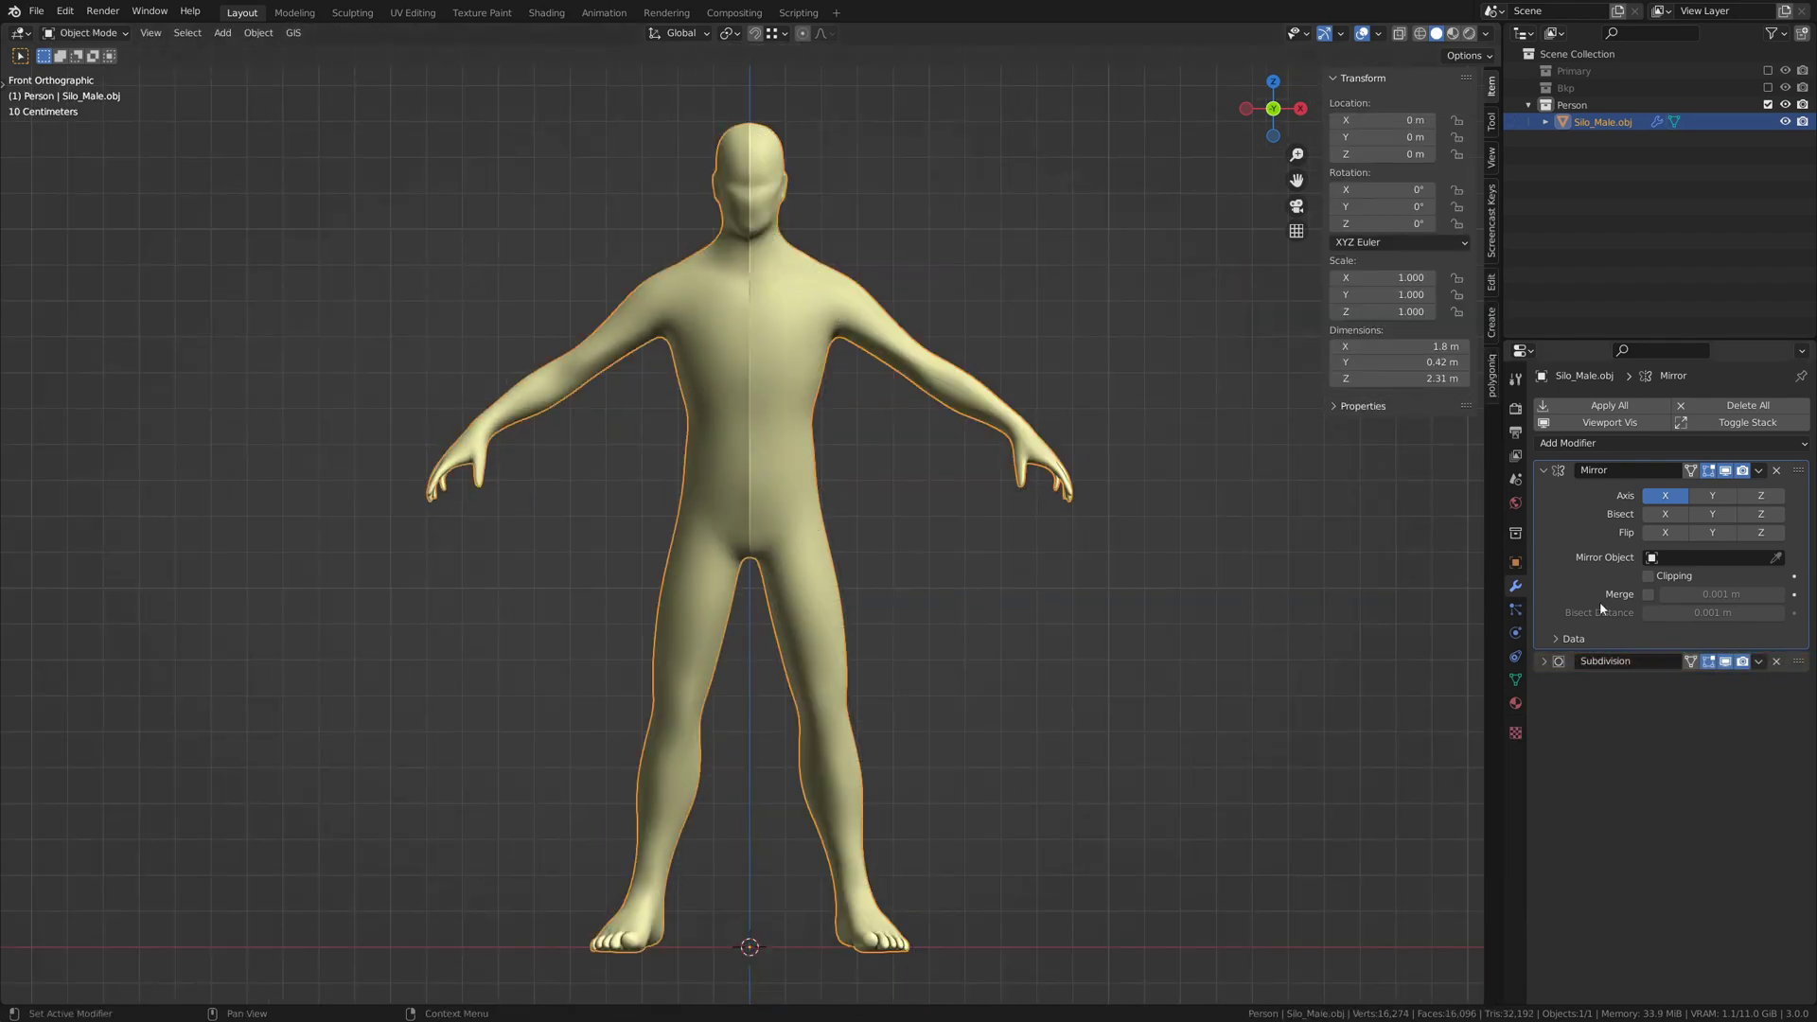
click(1649, 594)
scroll(895, 447, up, 2)
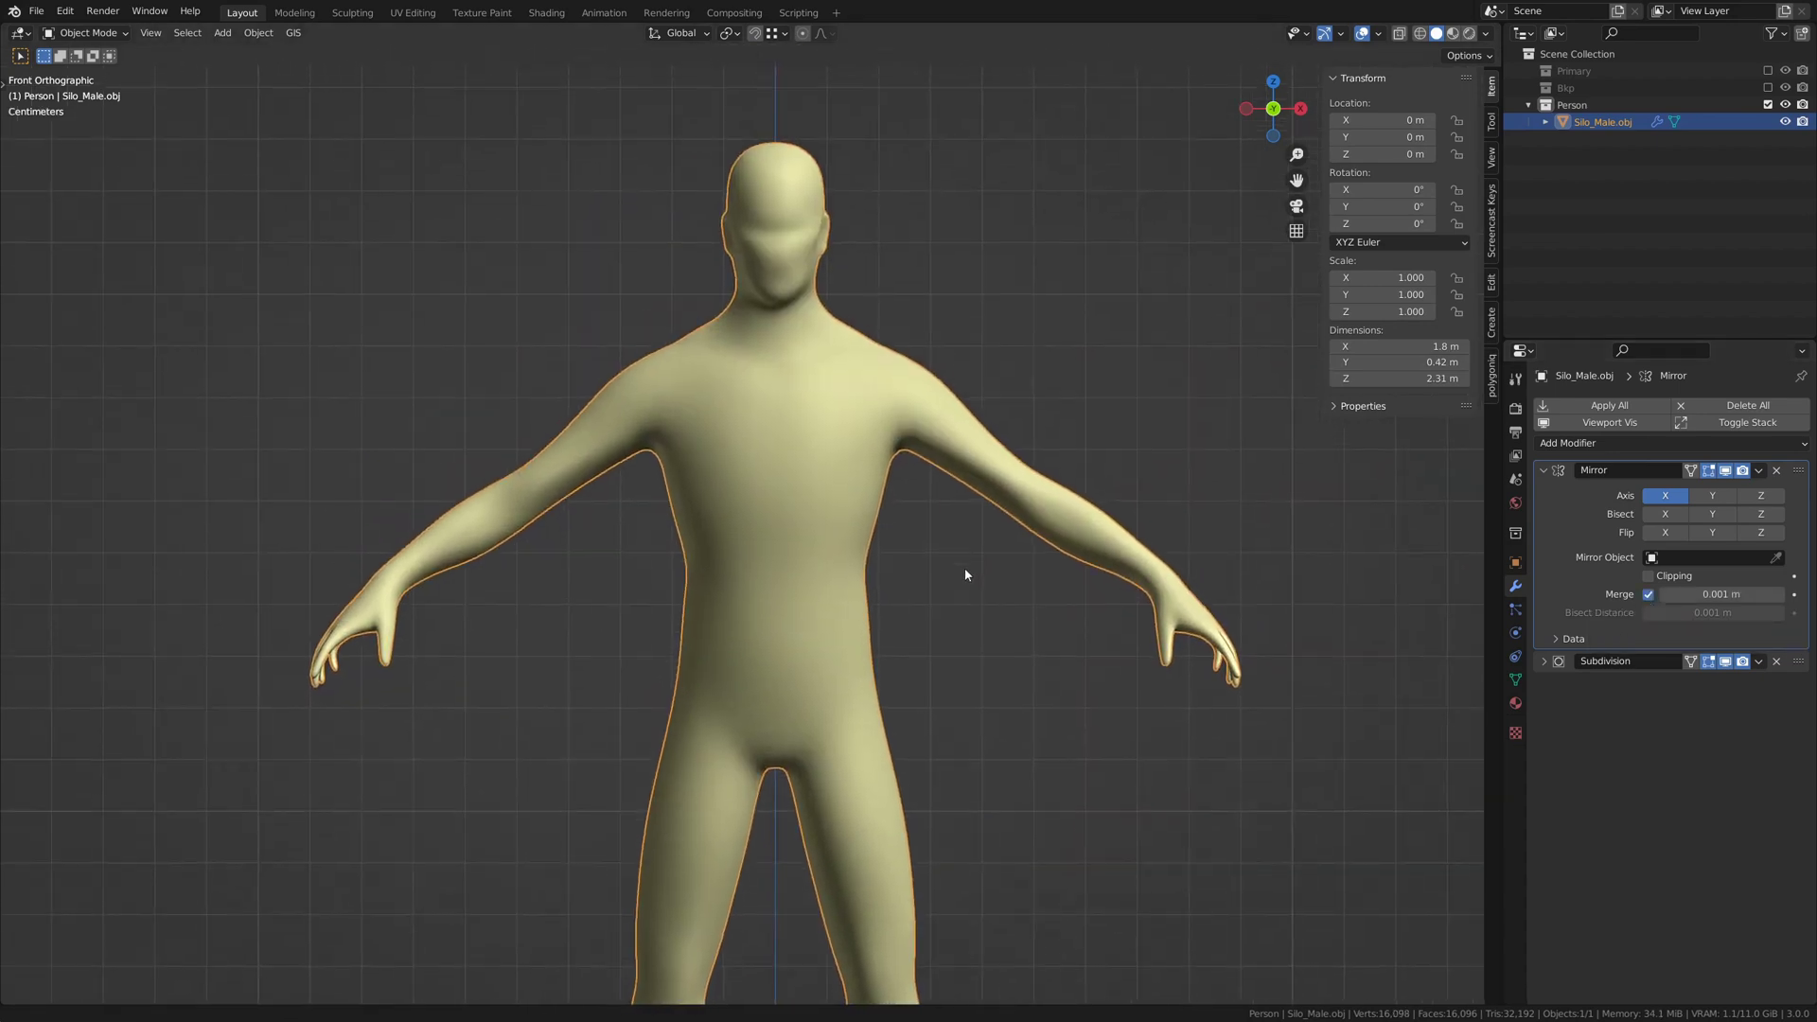
shift+scroll(966, 574, up, 2)
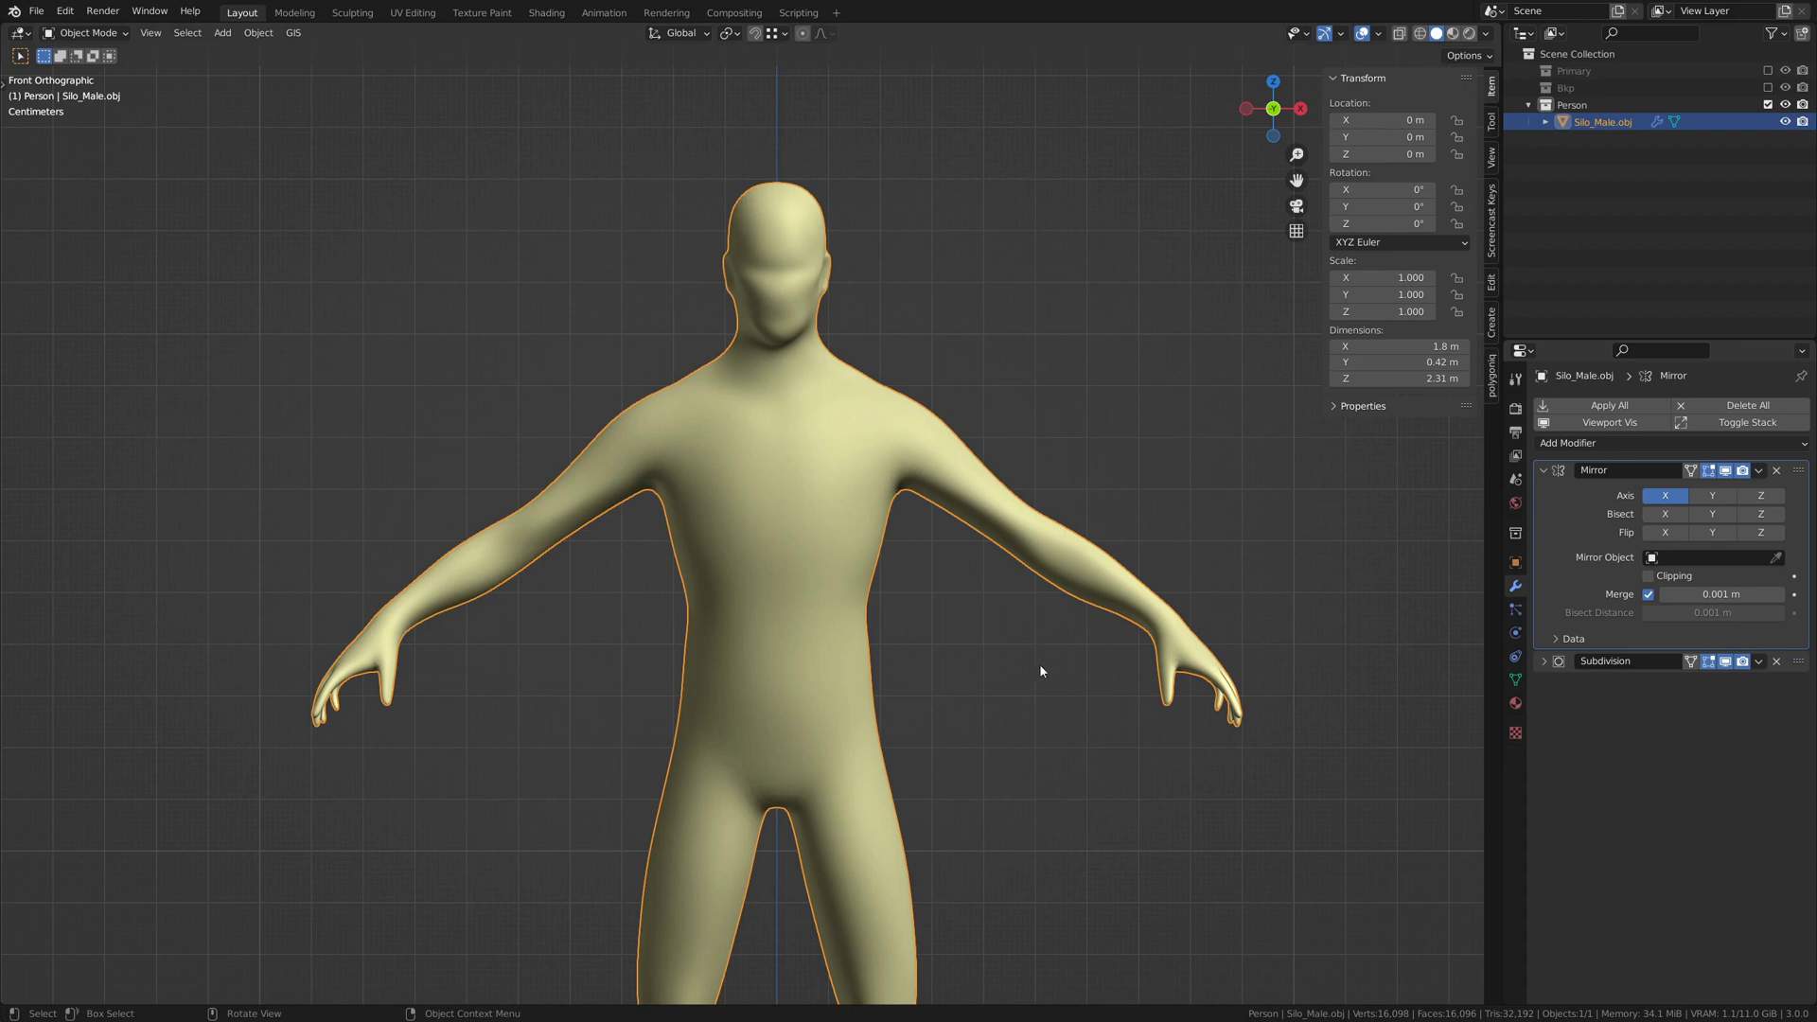
shift+middle_drag(1033, 697, 1049, 625)
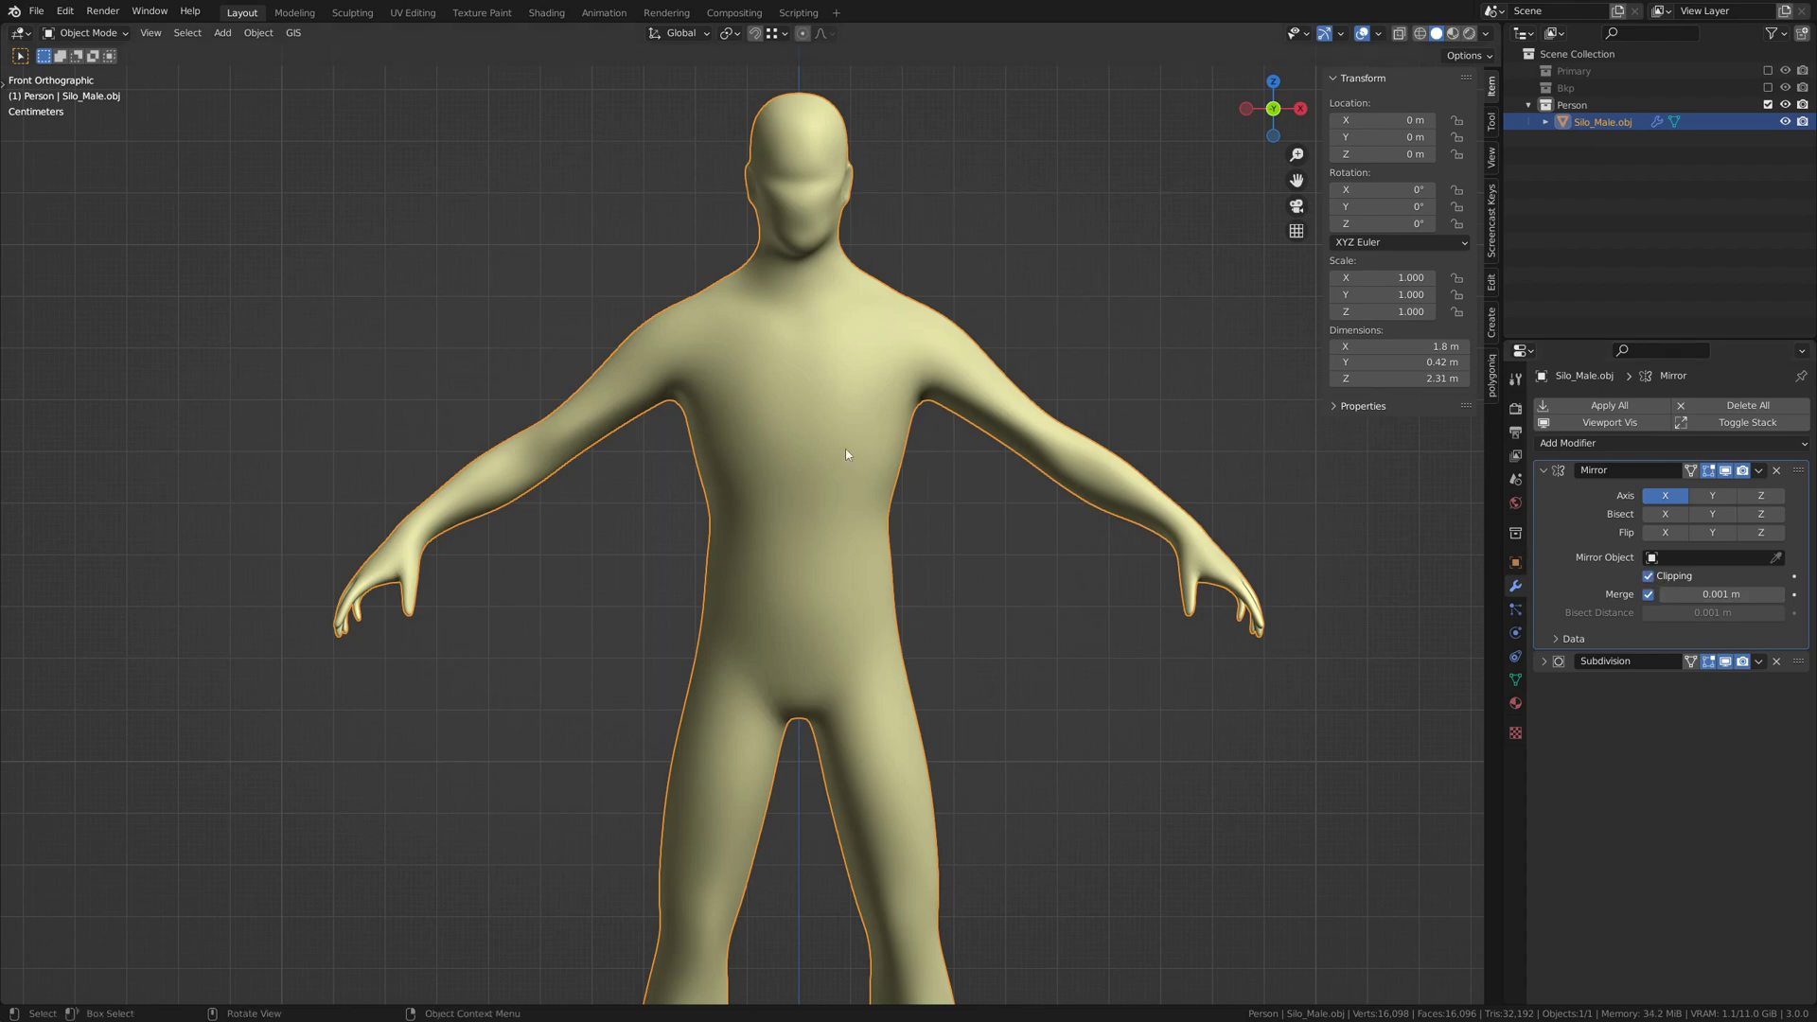
In Edit Mode, turn off Mirror clipping and select the chest vertex in vertex mode
key(Tab)
scroll(827, 423, up, 1)
scroll(827, 424, up, 3)
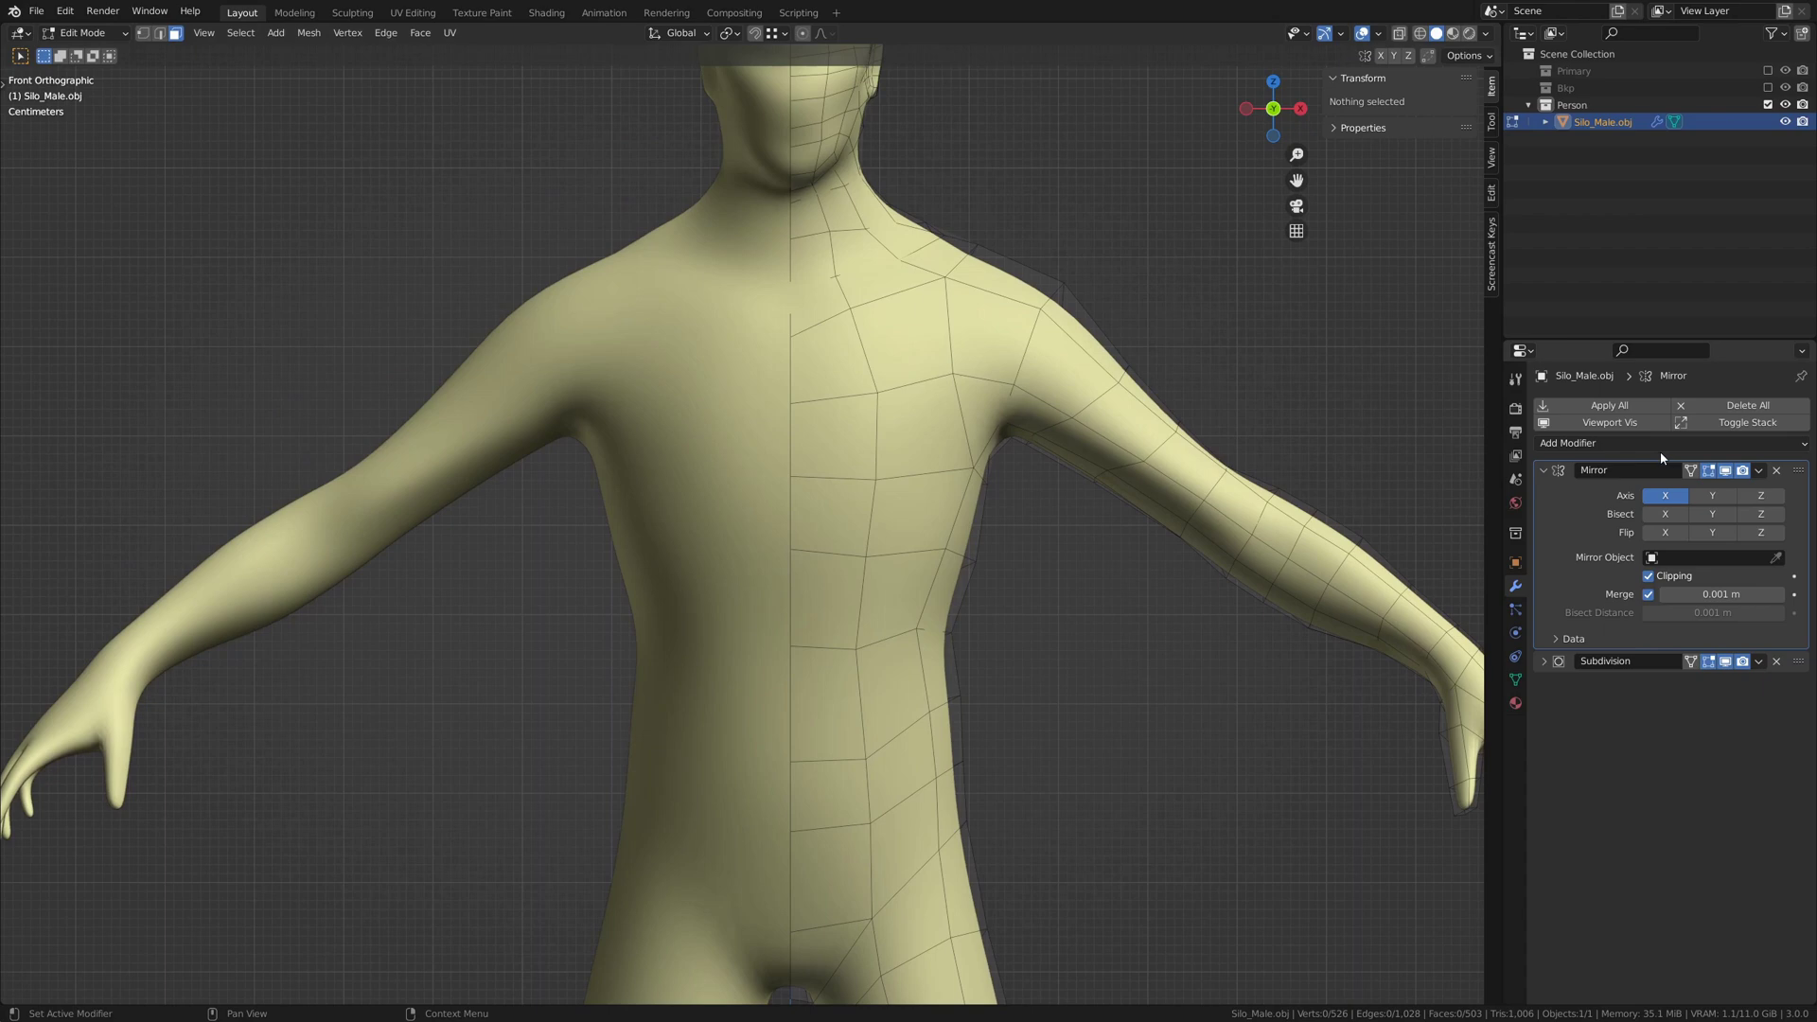
click(1649, 575)
key(1)
click(792, 477)
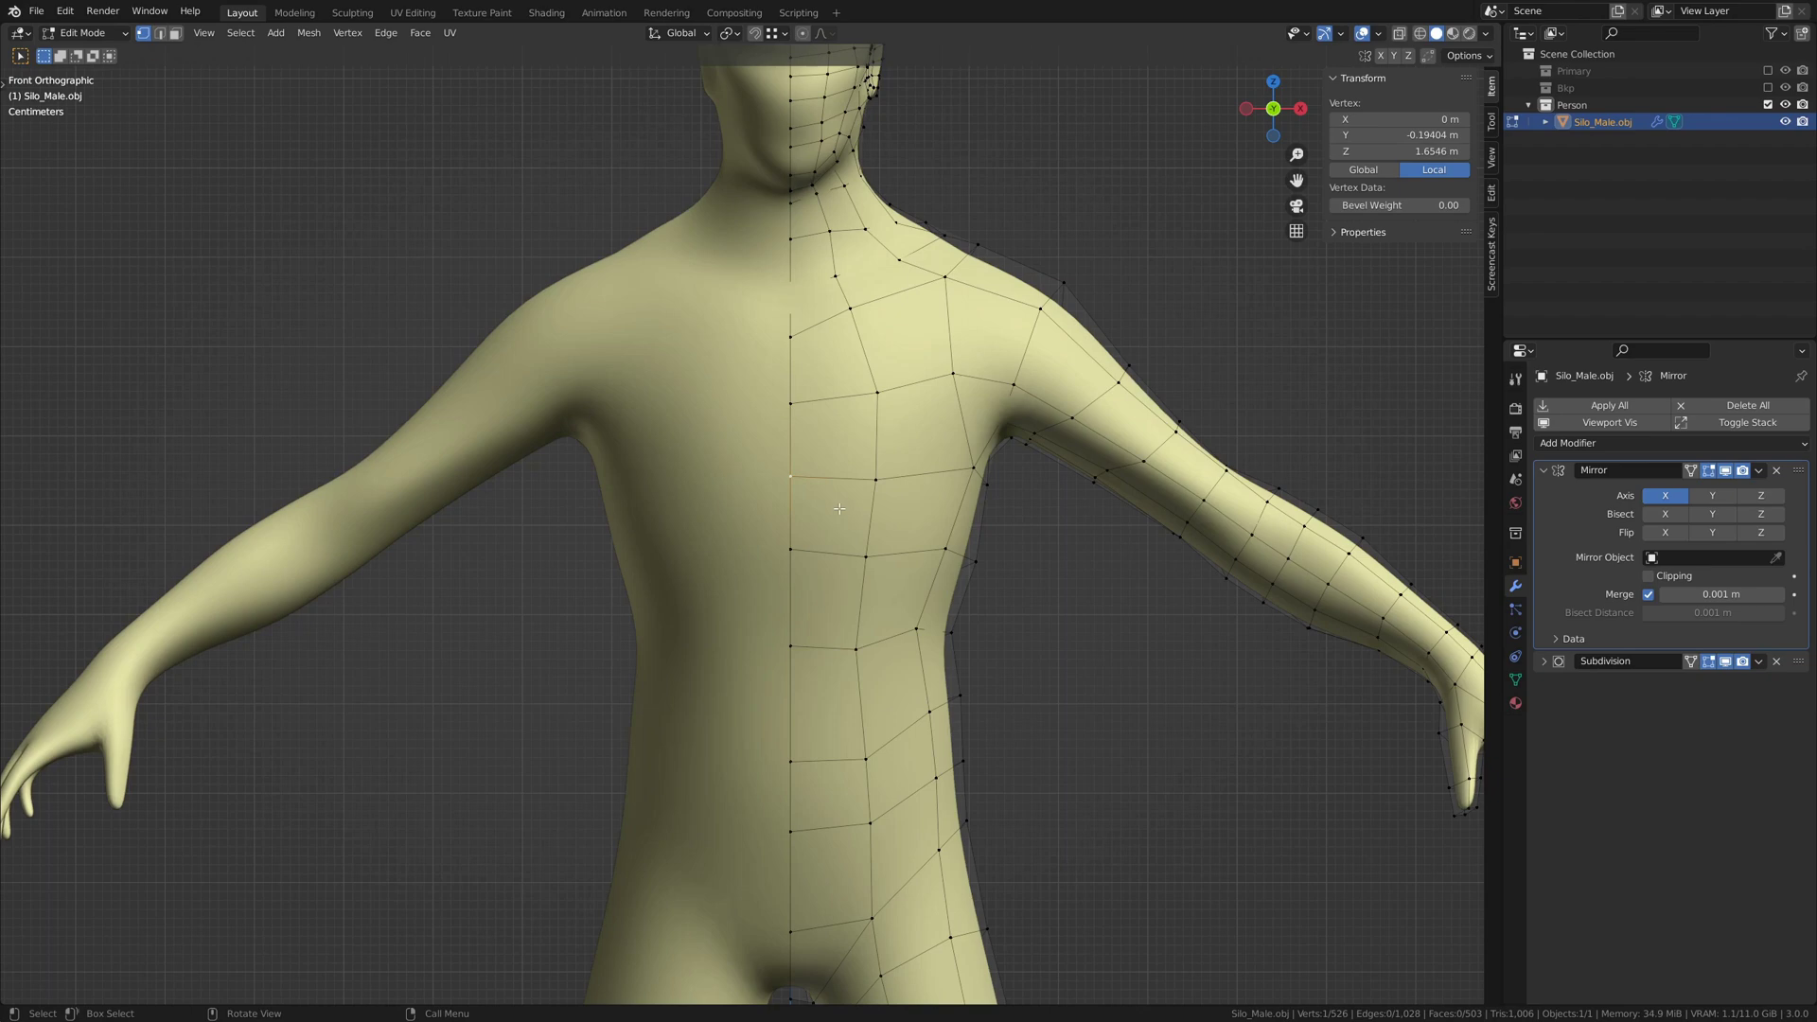
Move the chest vertex off the midline and back, then try moving the midline loop and cancel
key(g)
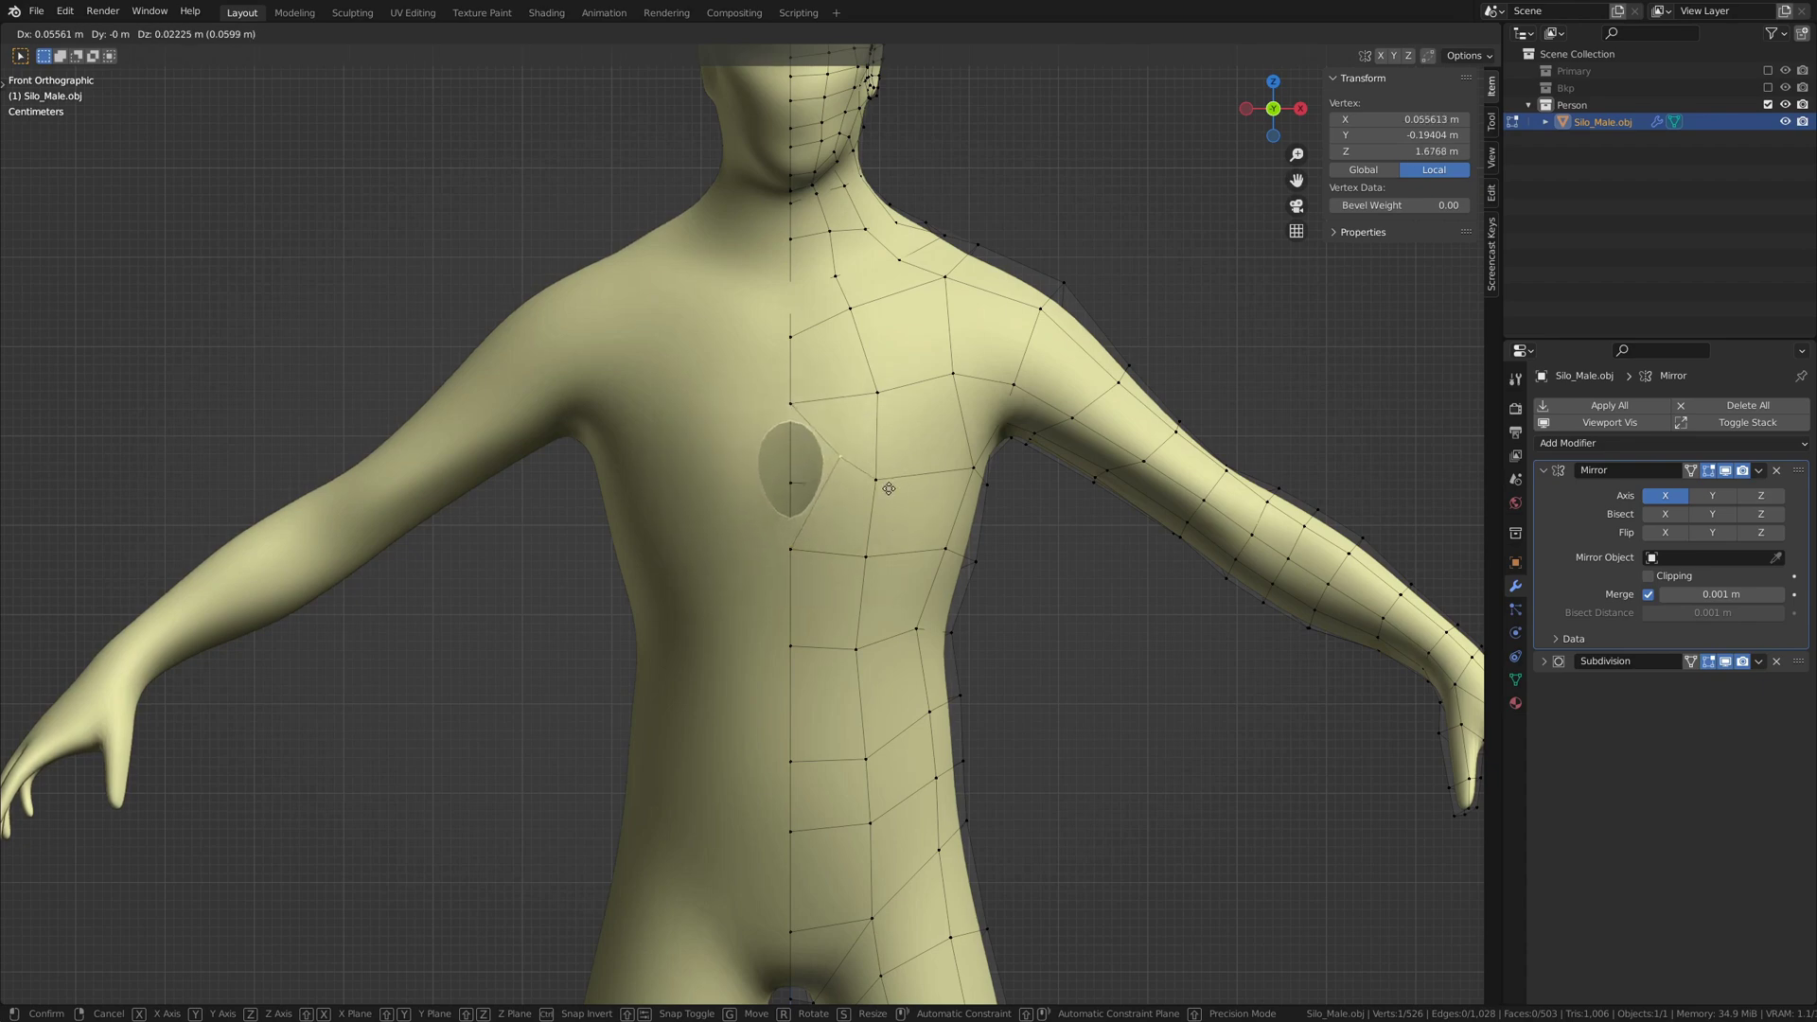
click(873, 526)
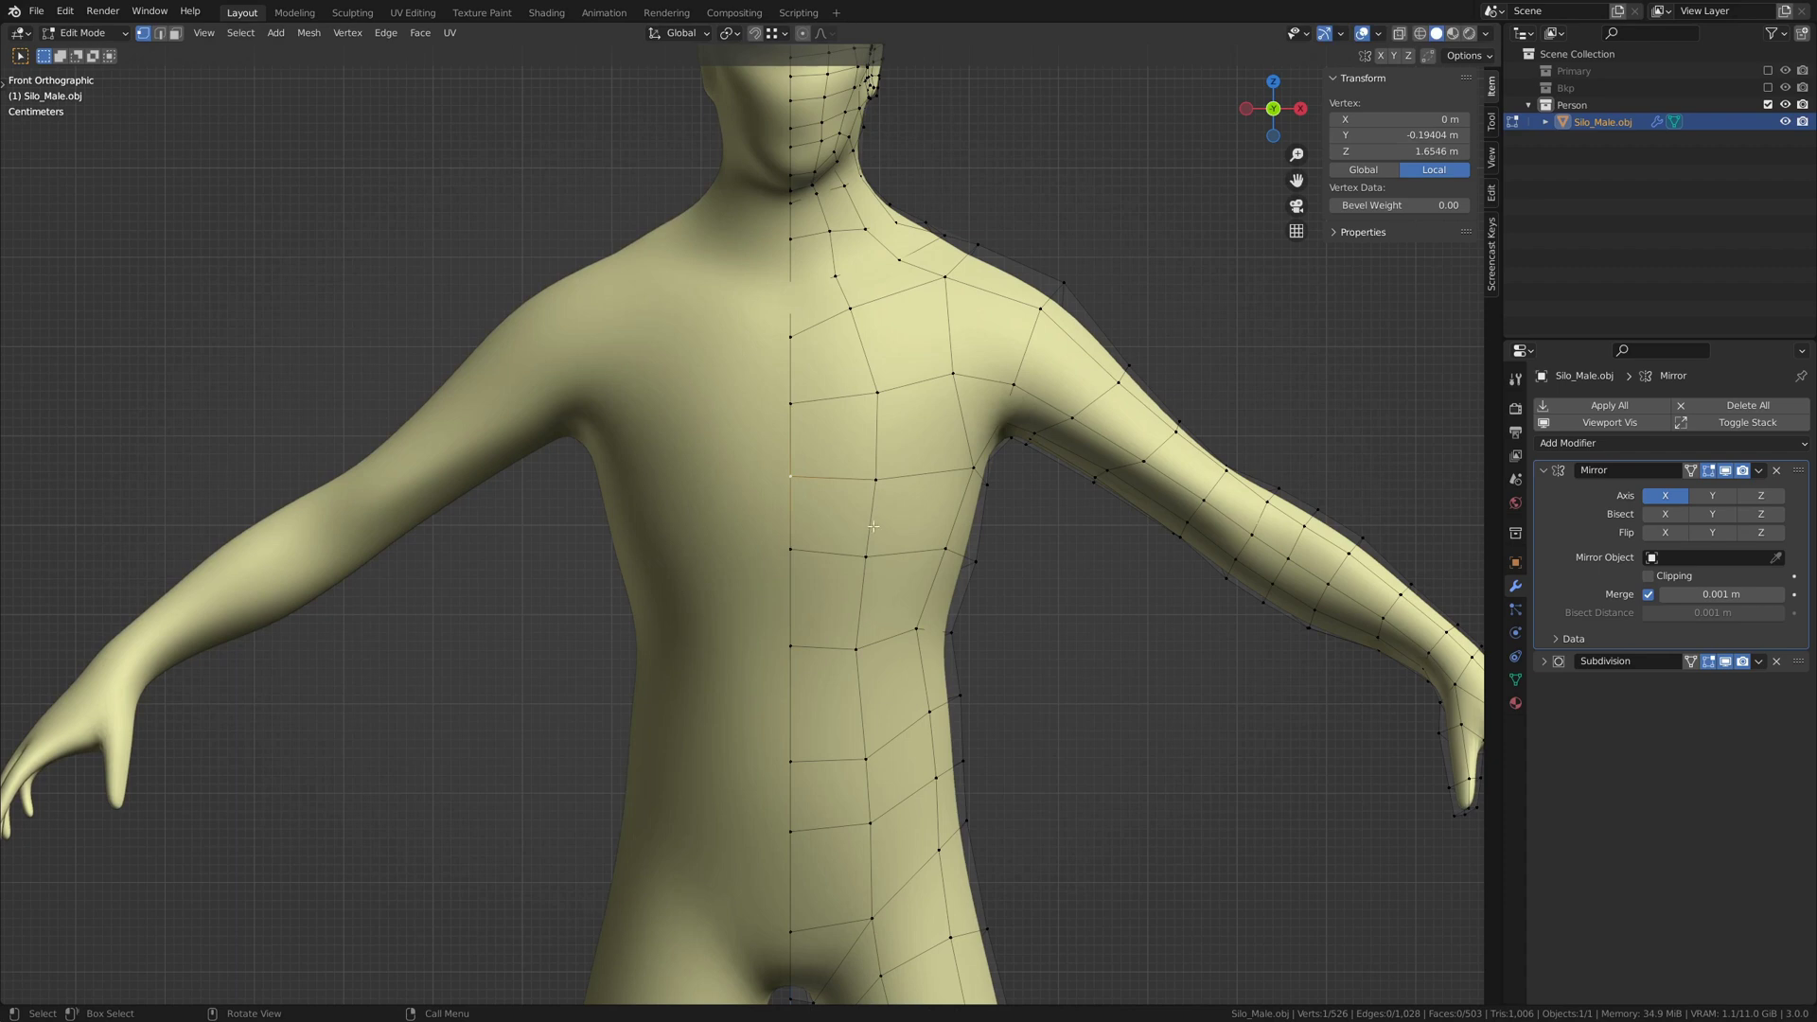
alt+click(819, 533)
key(g)
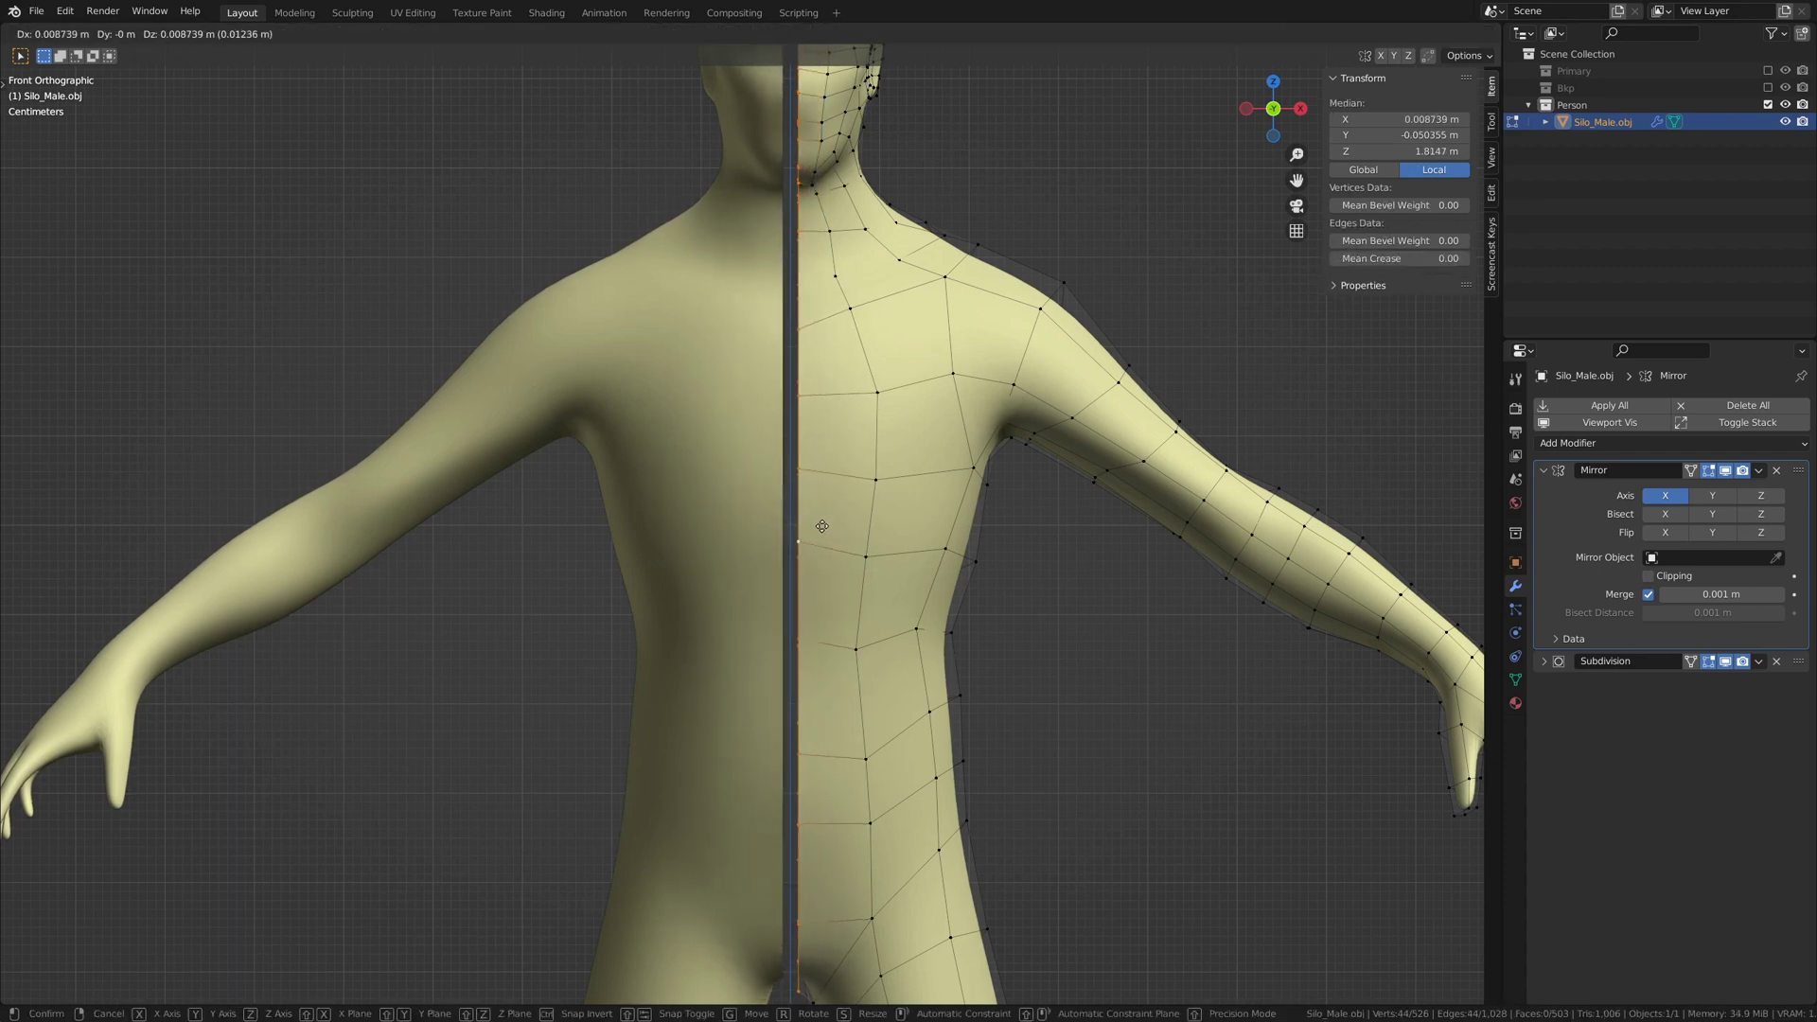
right_click(839, 539)
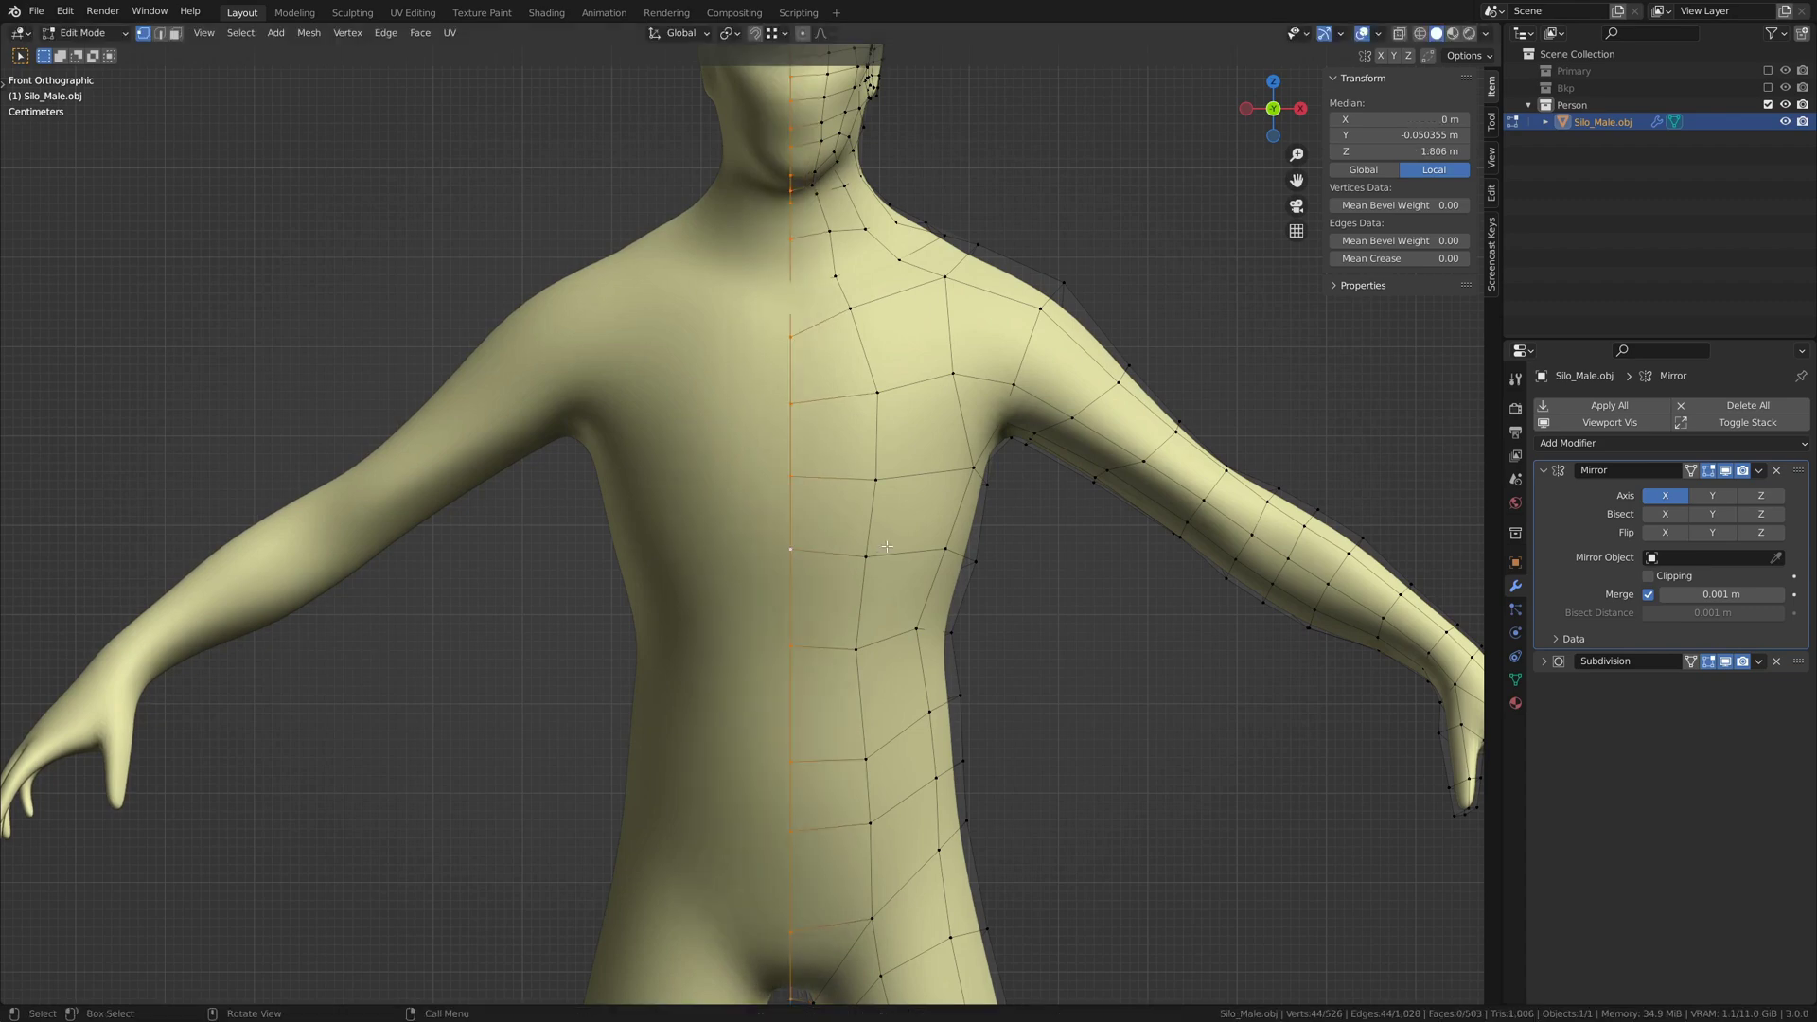
Turn on Mirror clipping and confirm the midline loop can no longer leave the centre
click(1649, 575)
key(g)
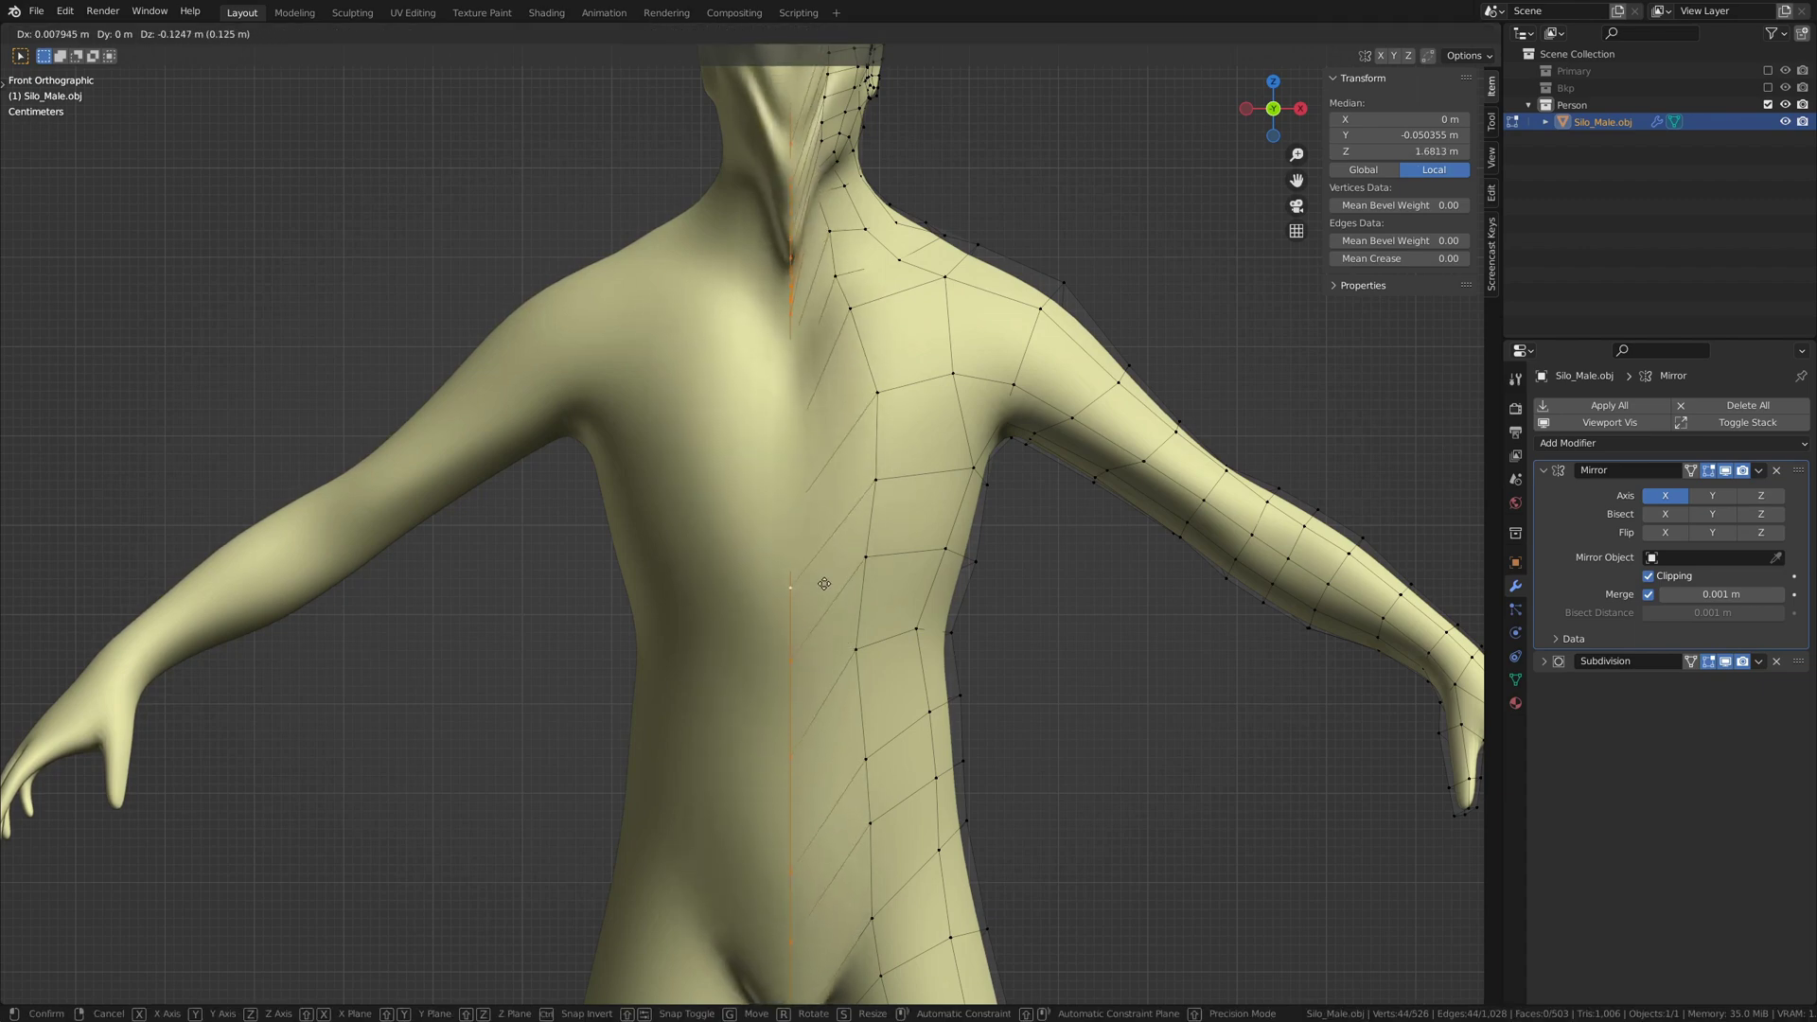
key(Escape)
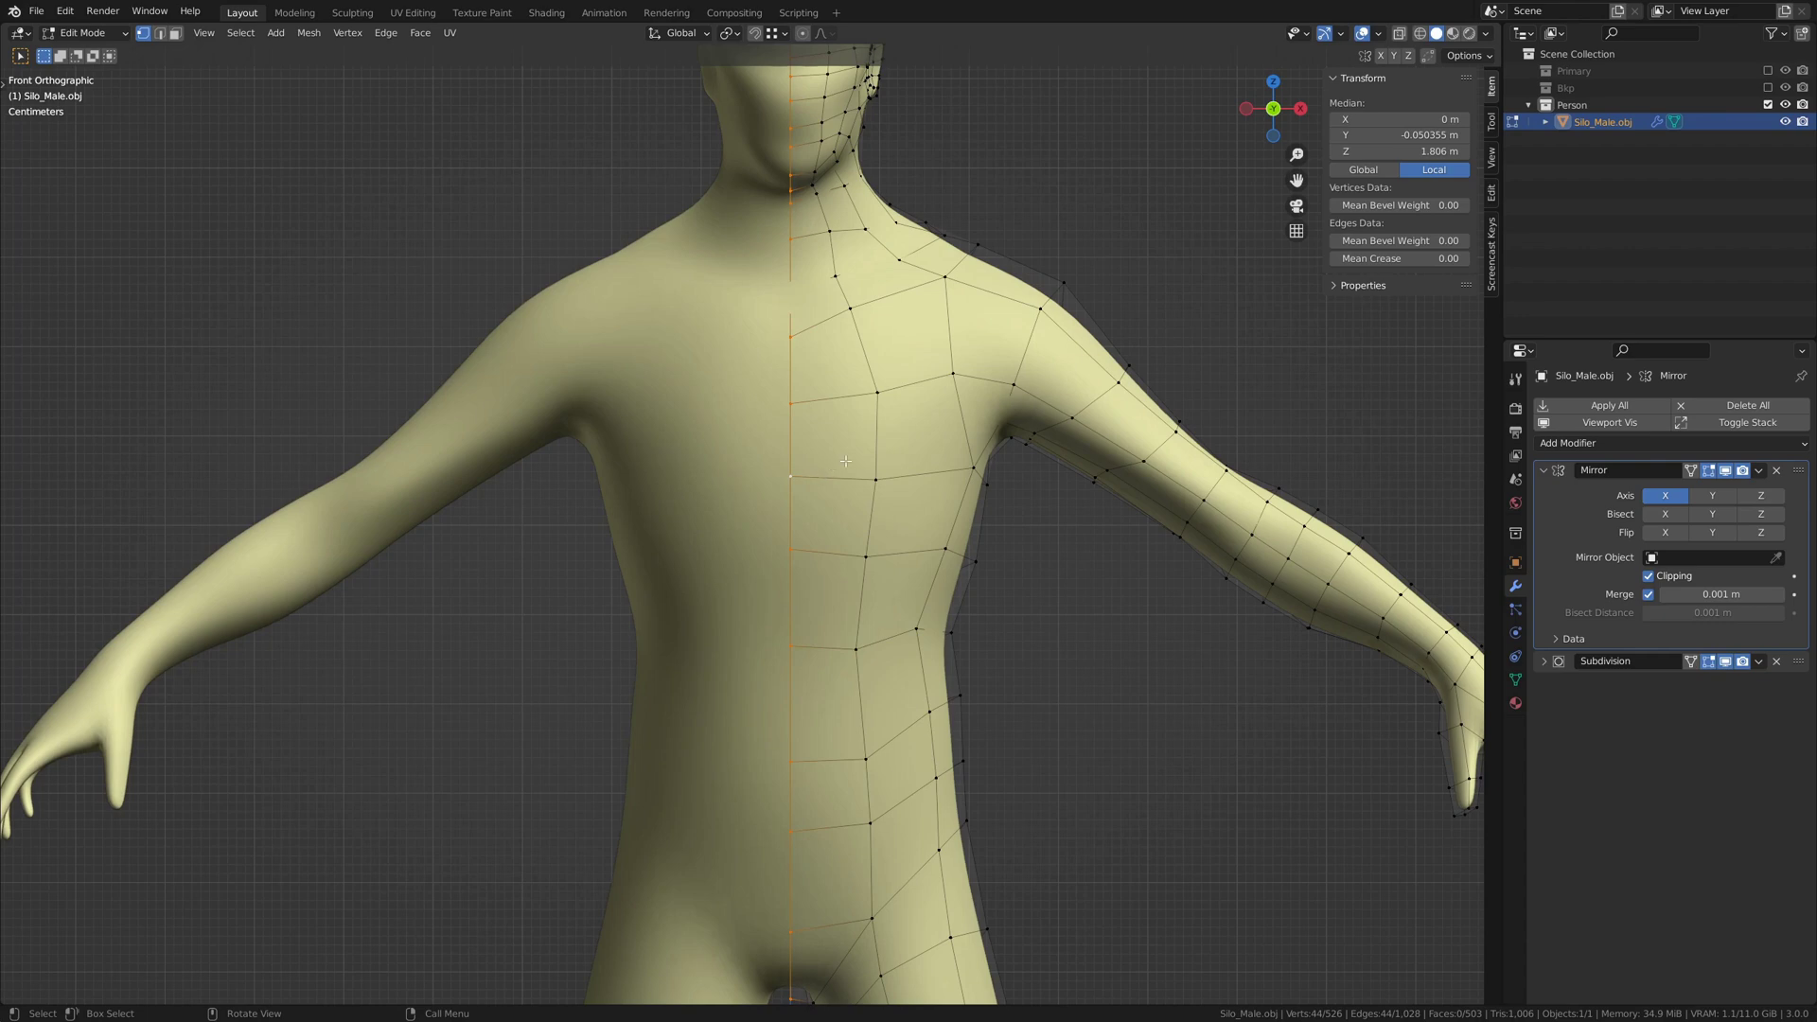
alt+middle_click(786, 370)
Move the edge loop beside the midline onto the centre and inspect the seam
alt+click(831, 511)
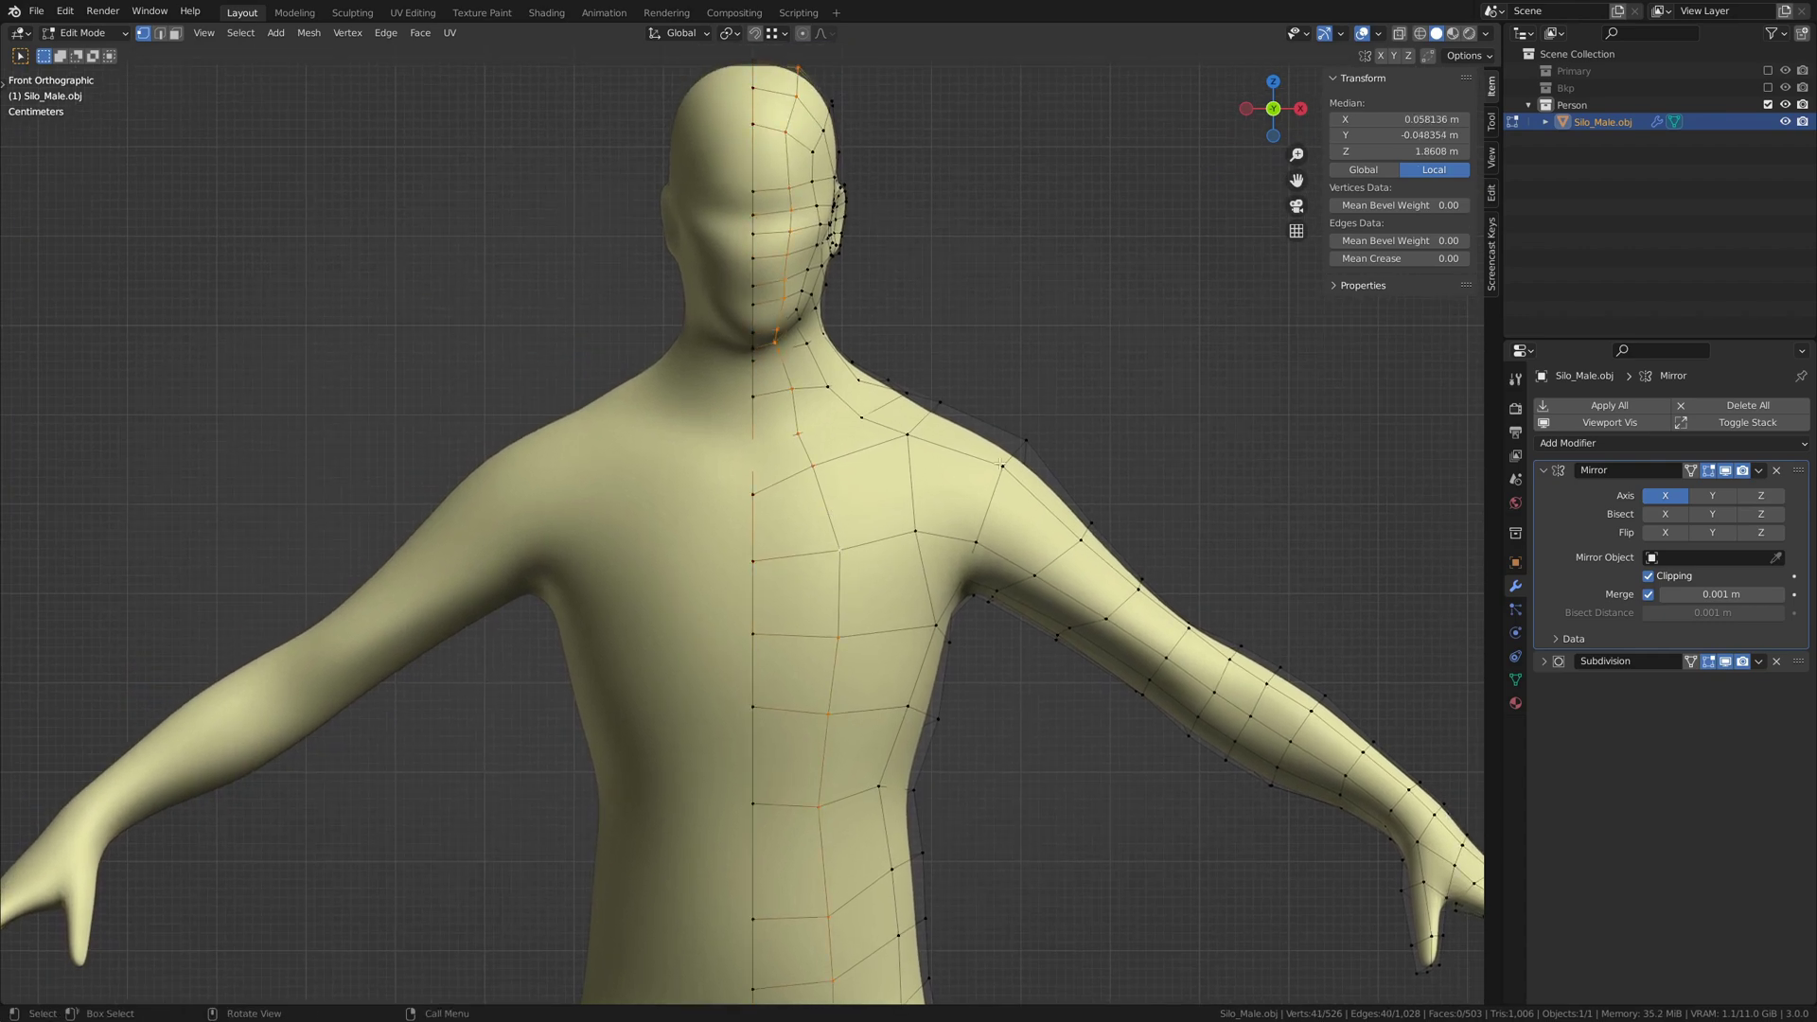
key(g)
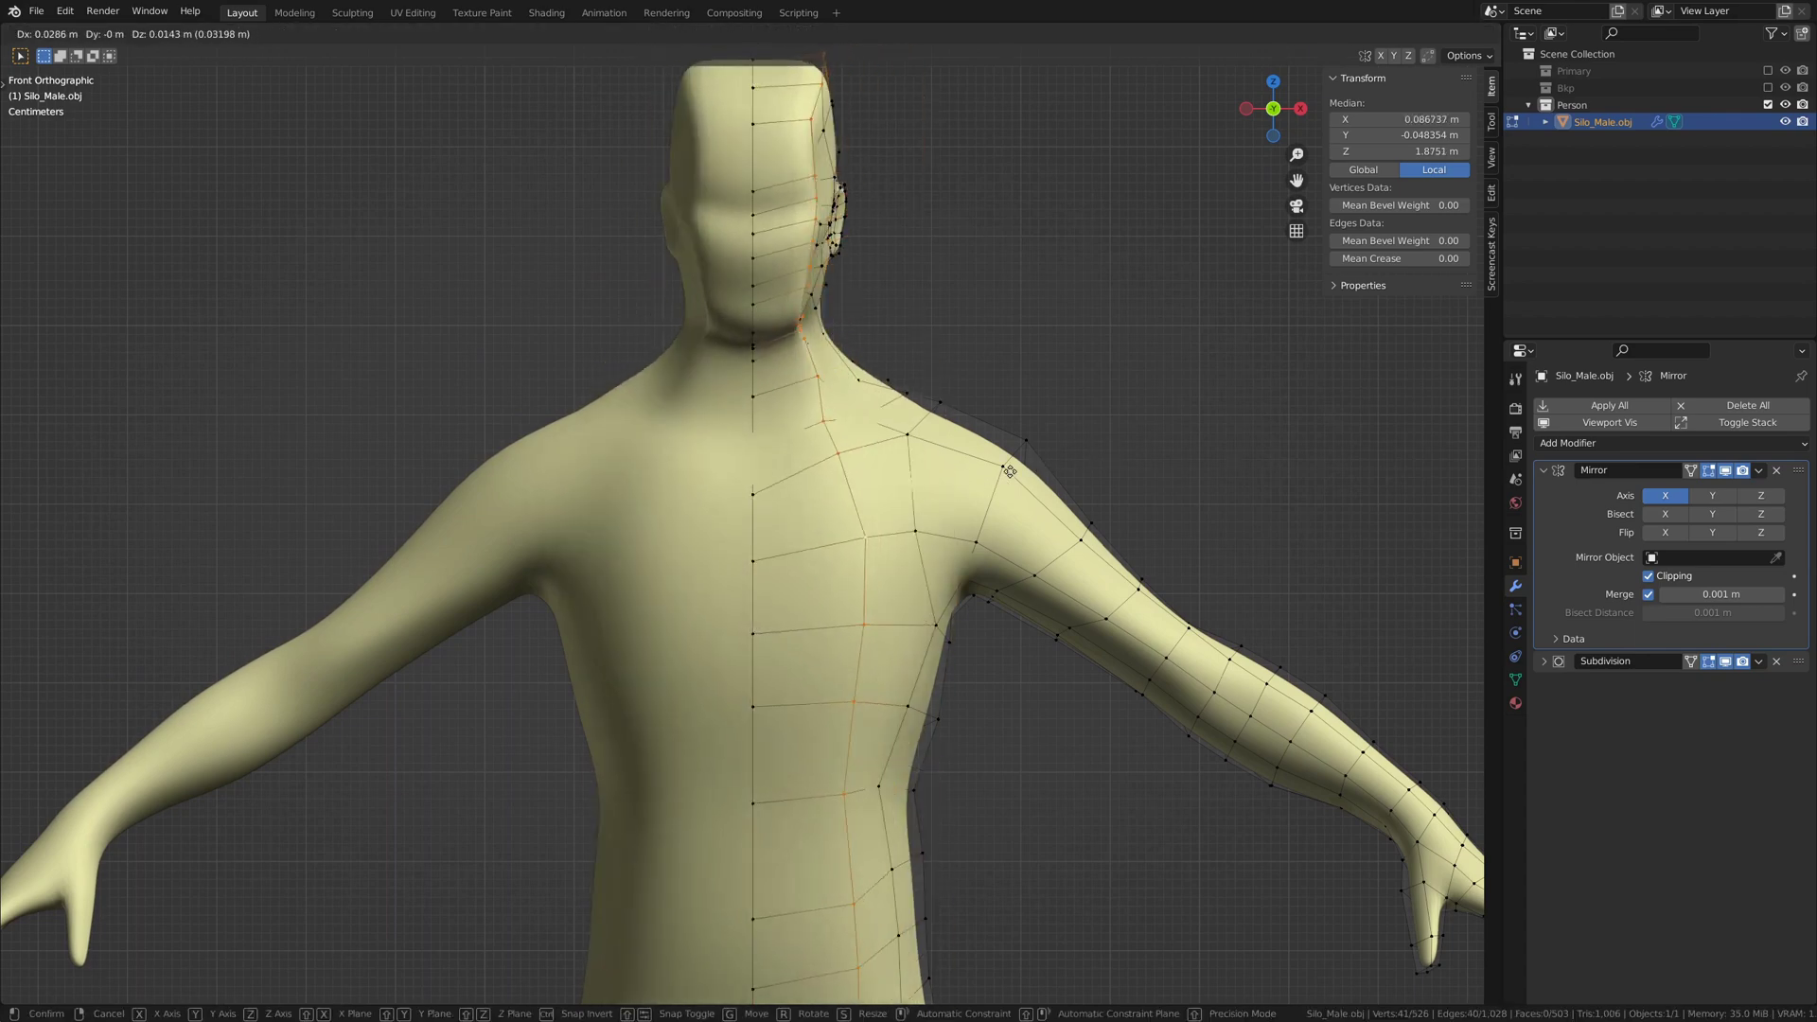
click(853, 465)
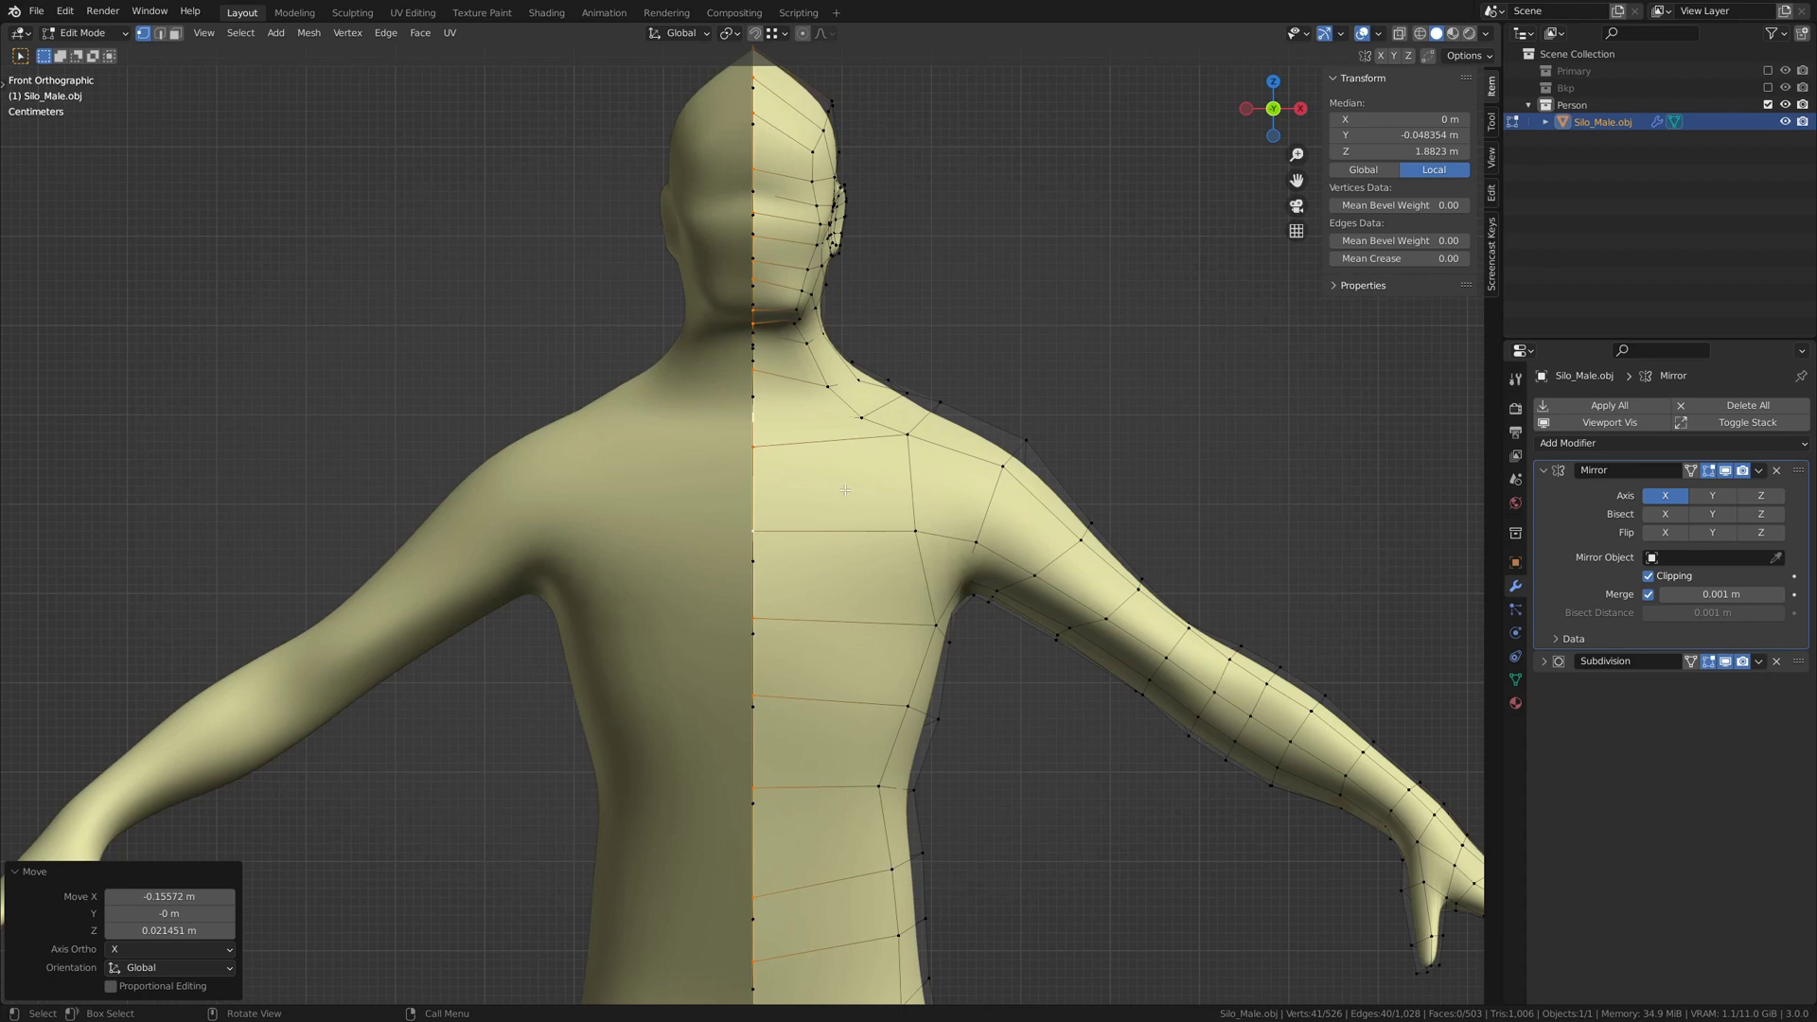
middle_drag(845, 491, 804, 503)
Undo the loop move and raise the Cube's mirror Bisect Distance to 0.249 m
key(ctrl+z)
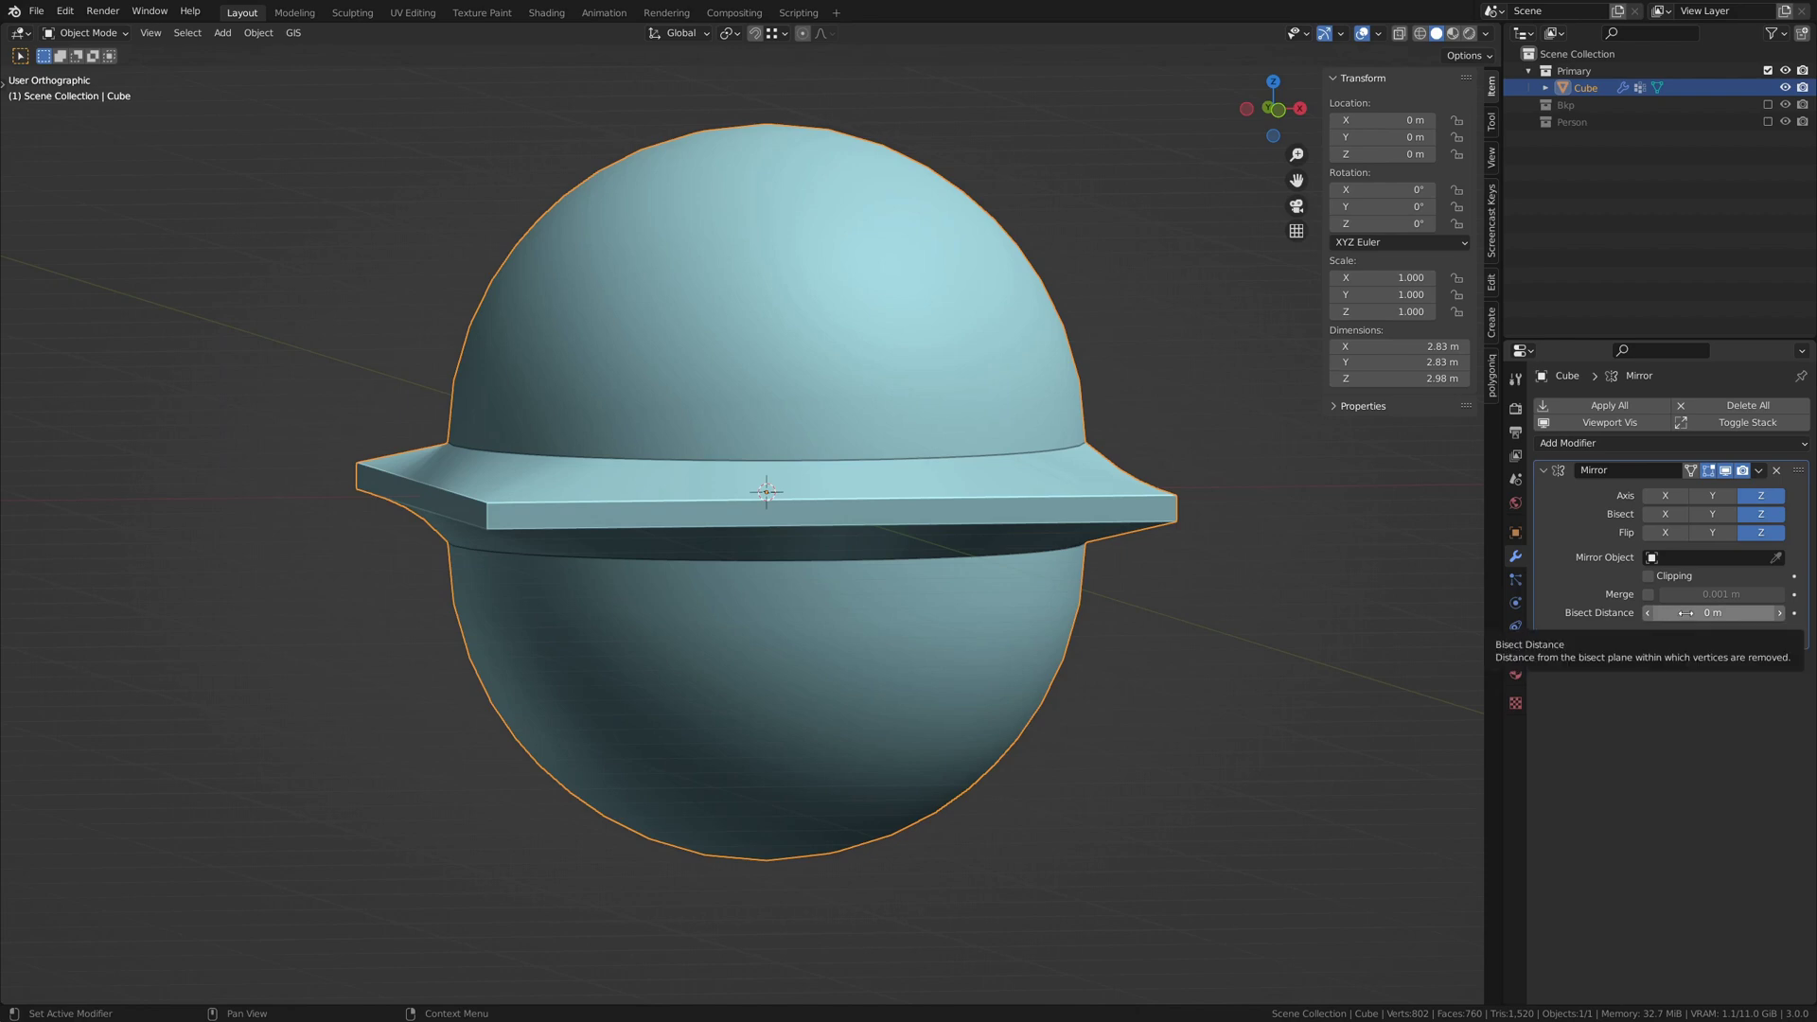
middle_drag(1043, 461, 1030, 477)
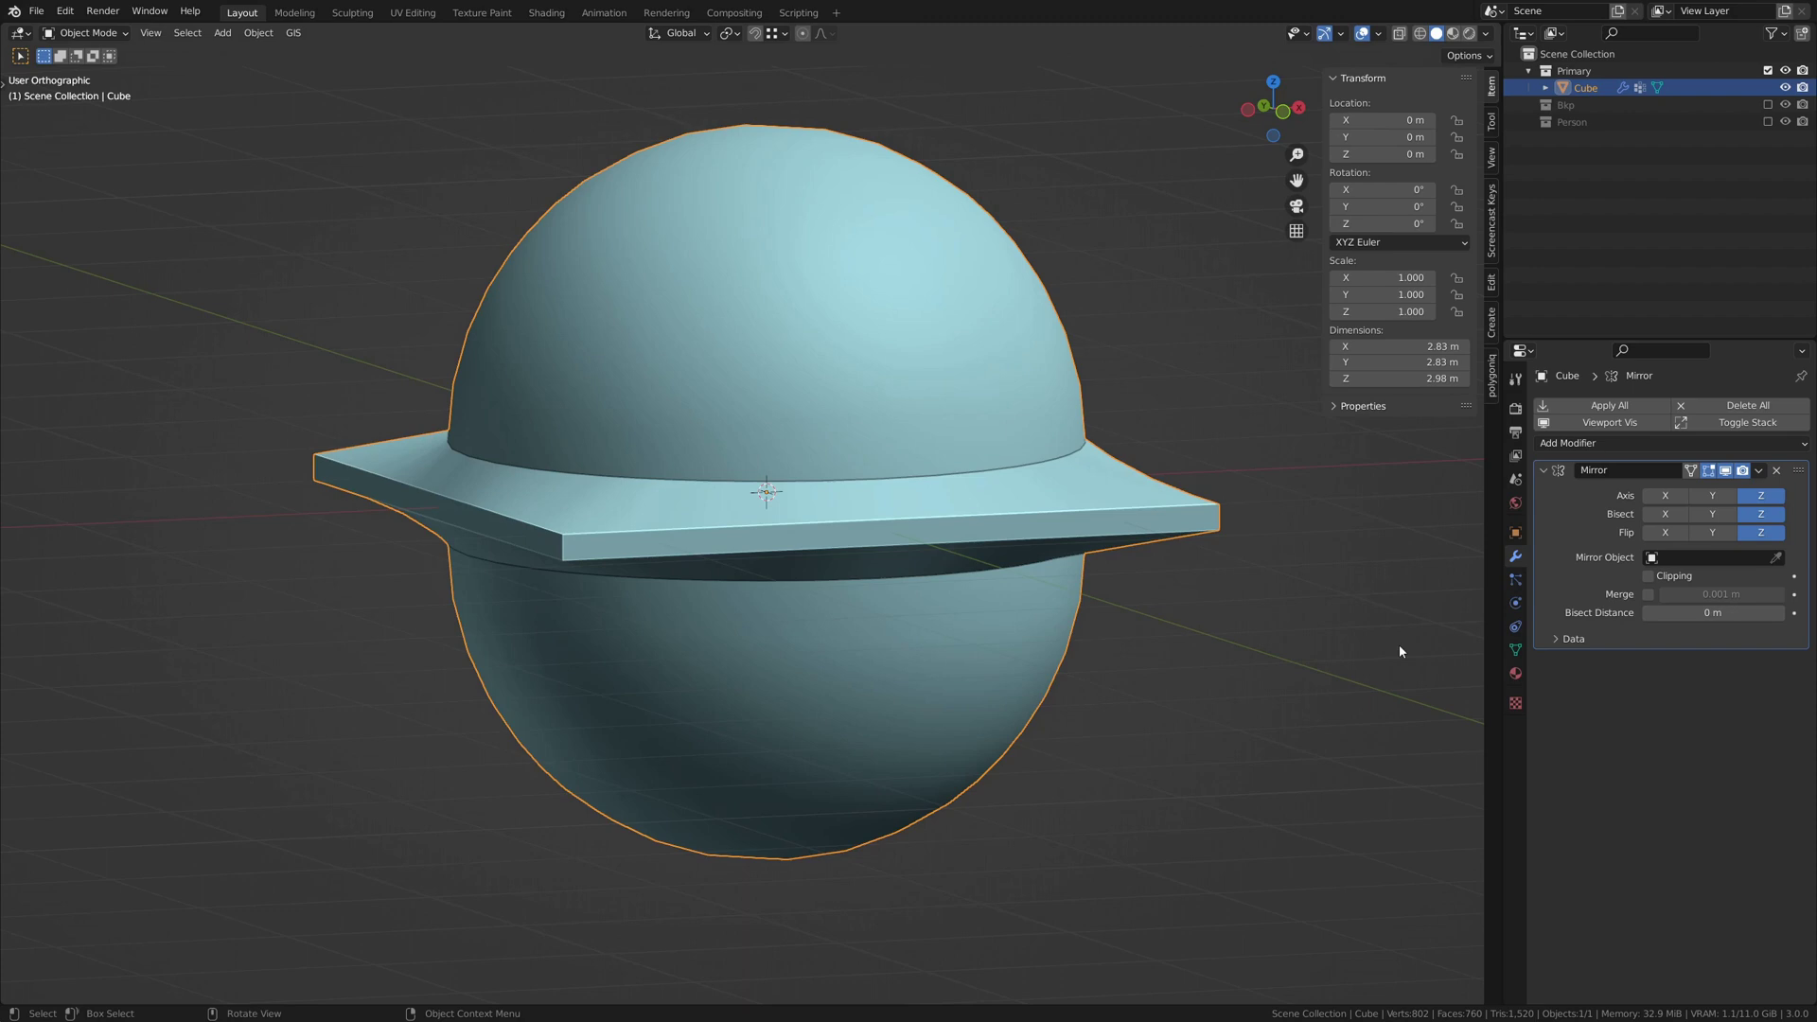
drag(1696, 615, 1732, 615)
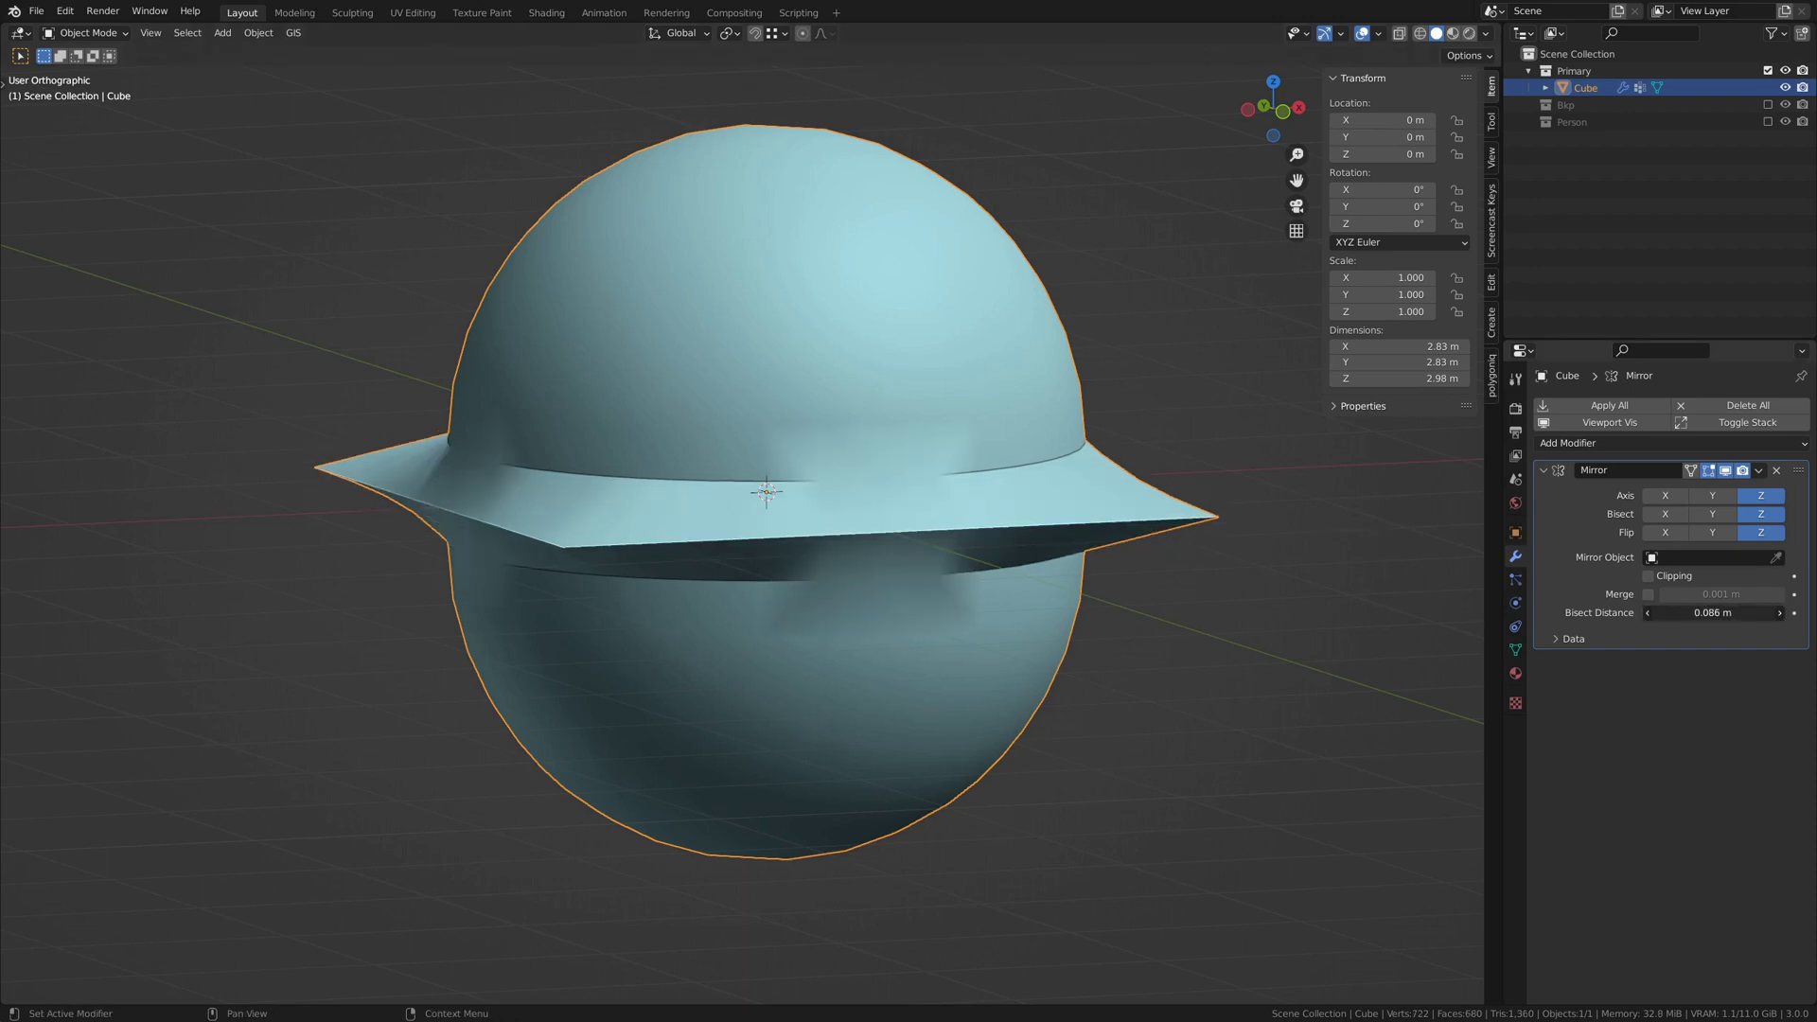
drag(1732, 615, 1751, 616)
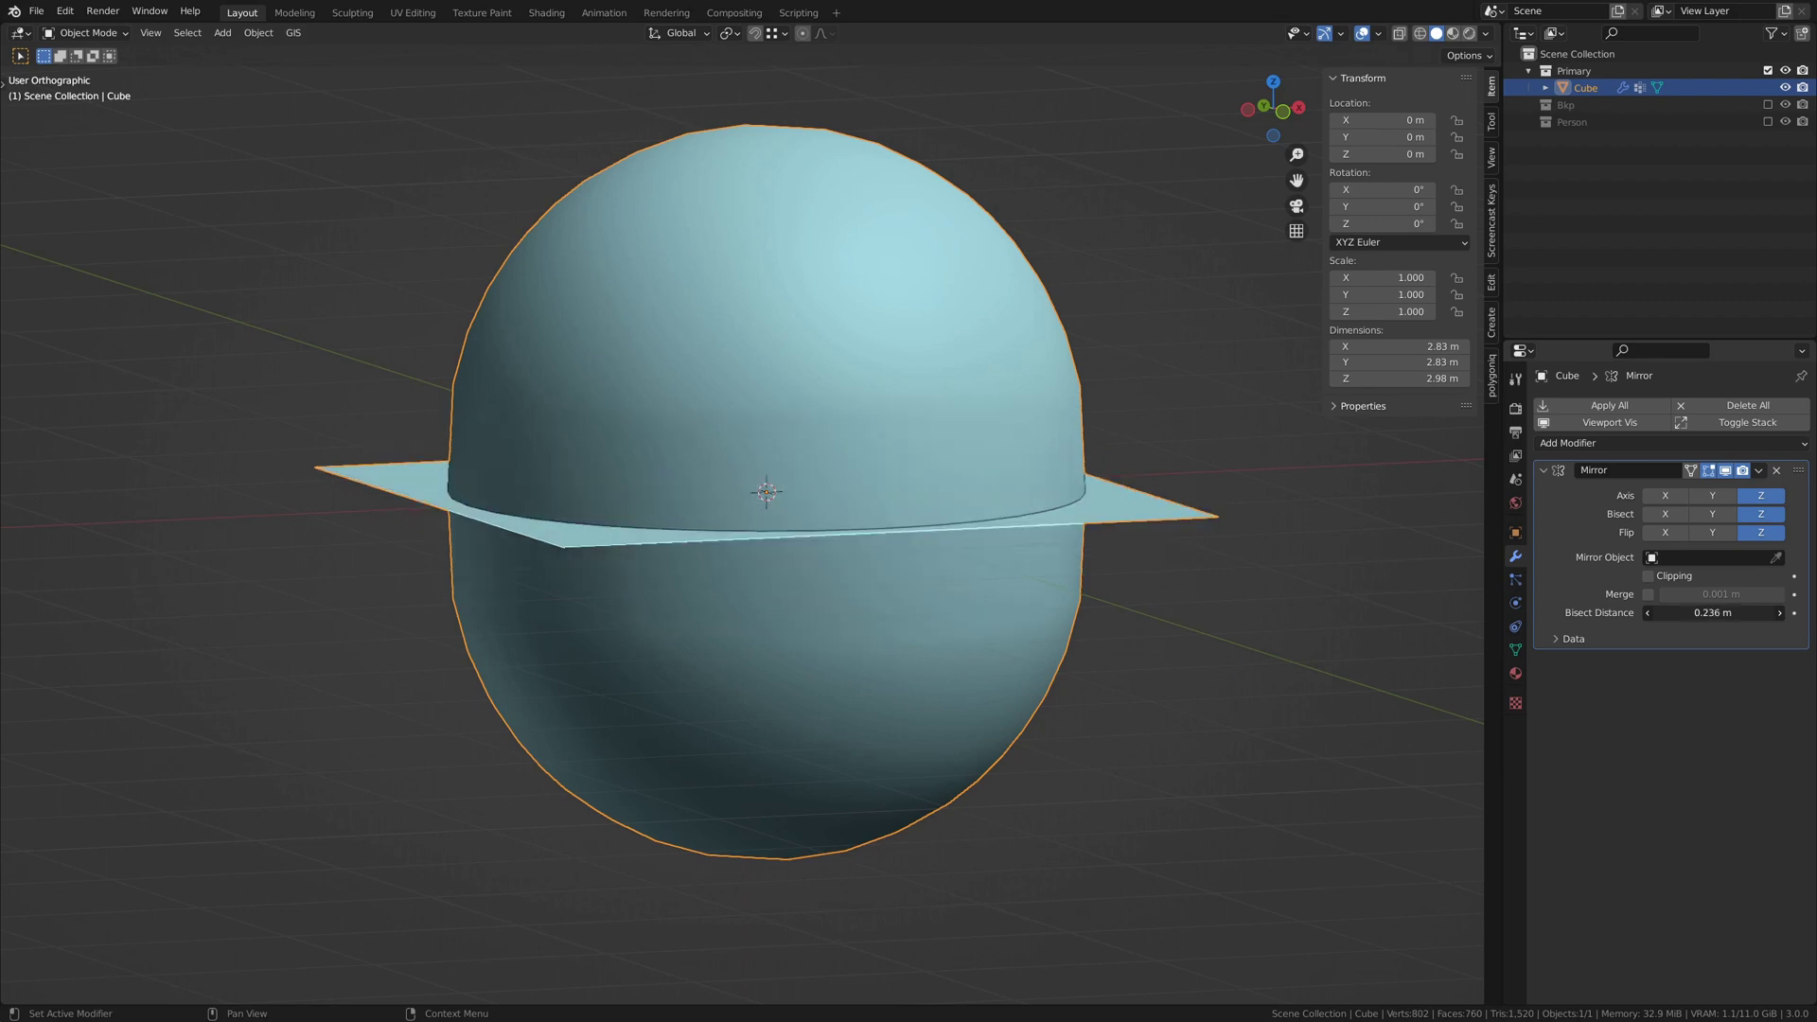
middle_drag(1122, 478, 1137, 480)
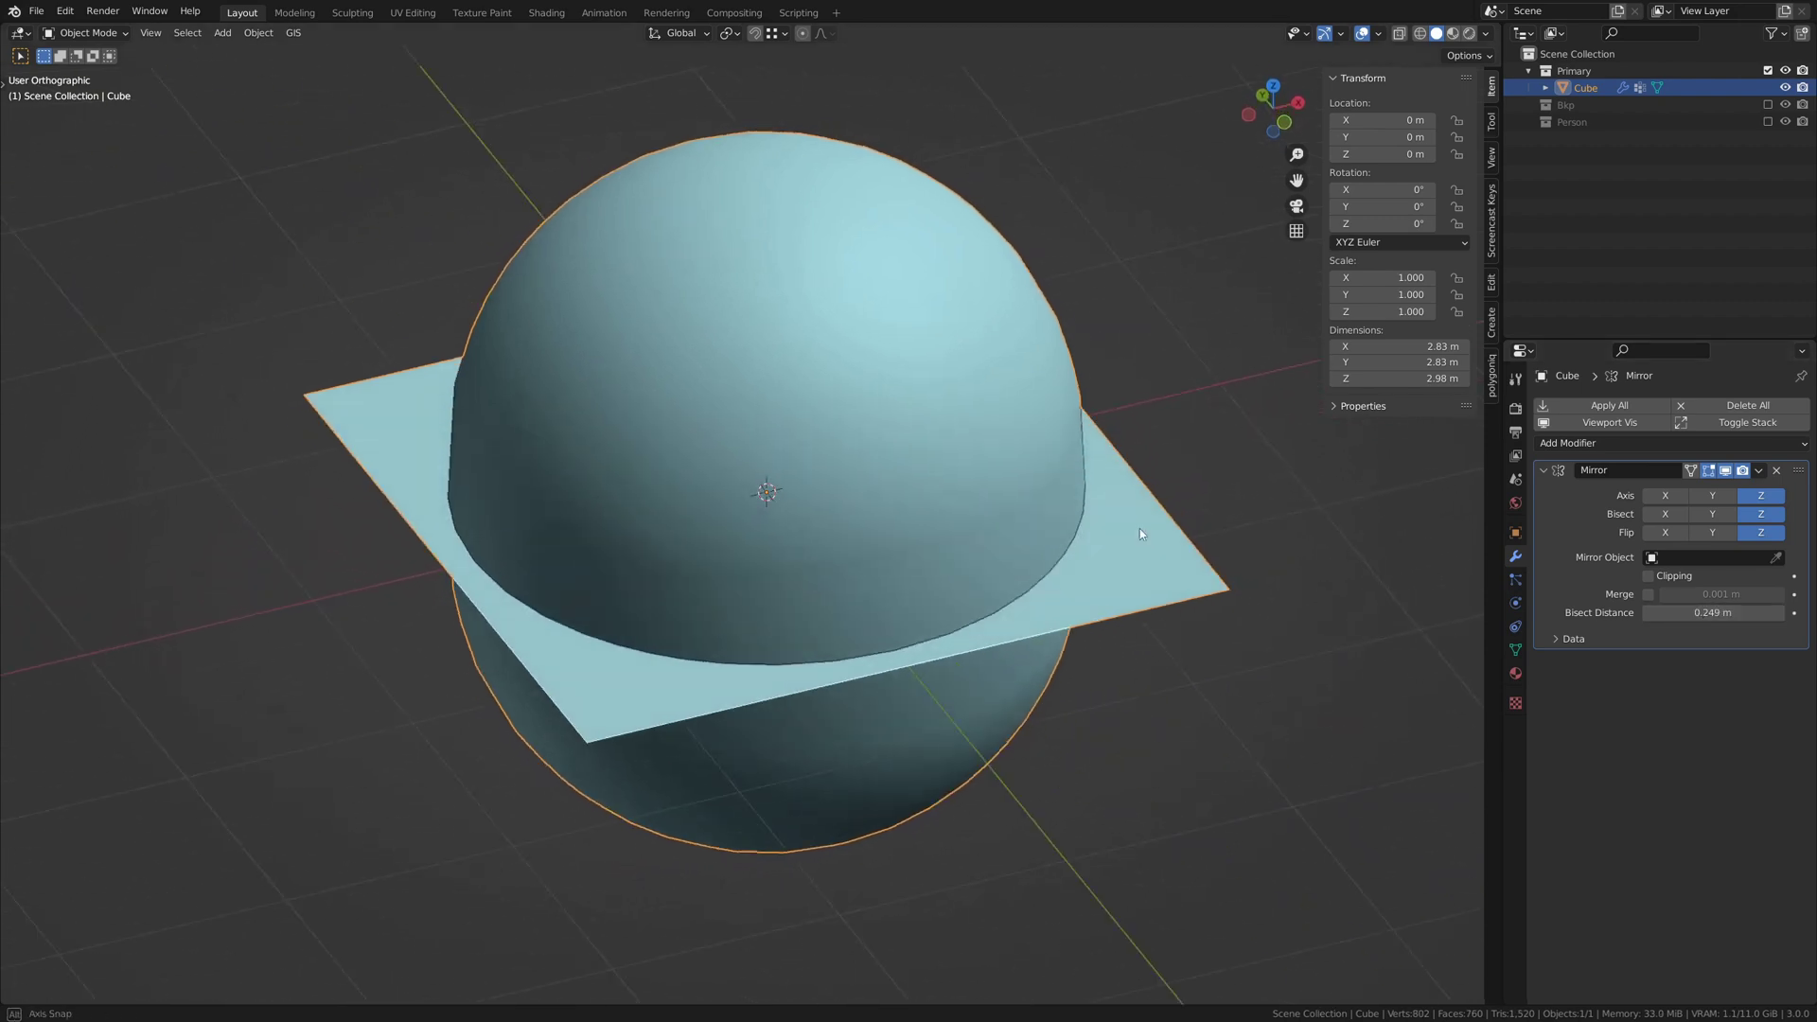
middle_drag(1139, 528, 1014, 685)
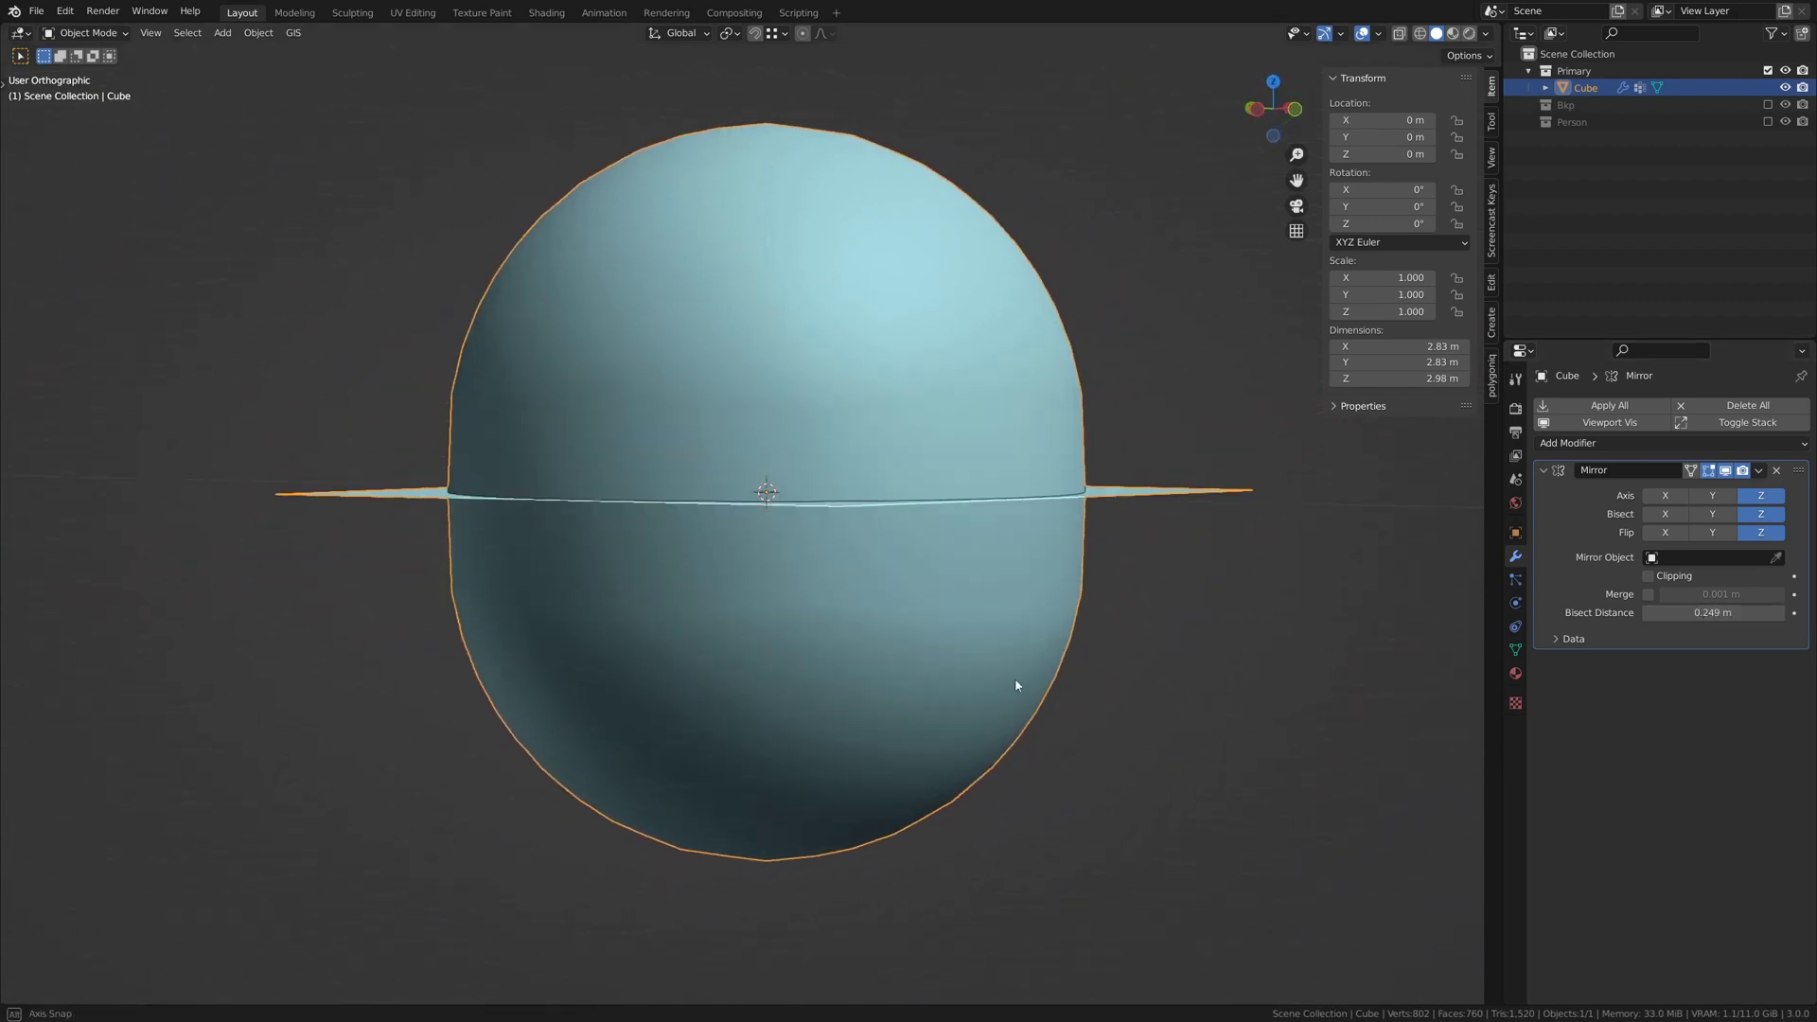
middle_drag(1256, 493, 1014, 574)
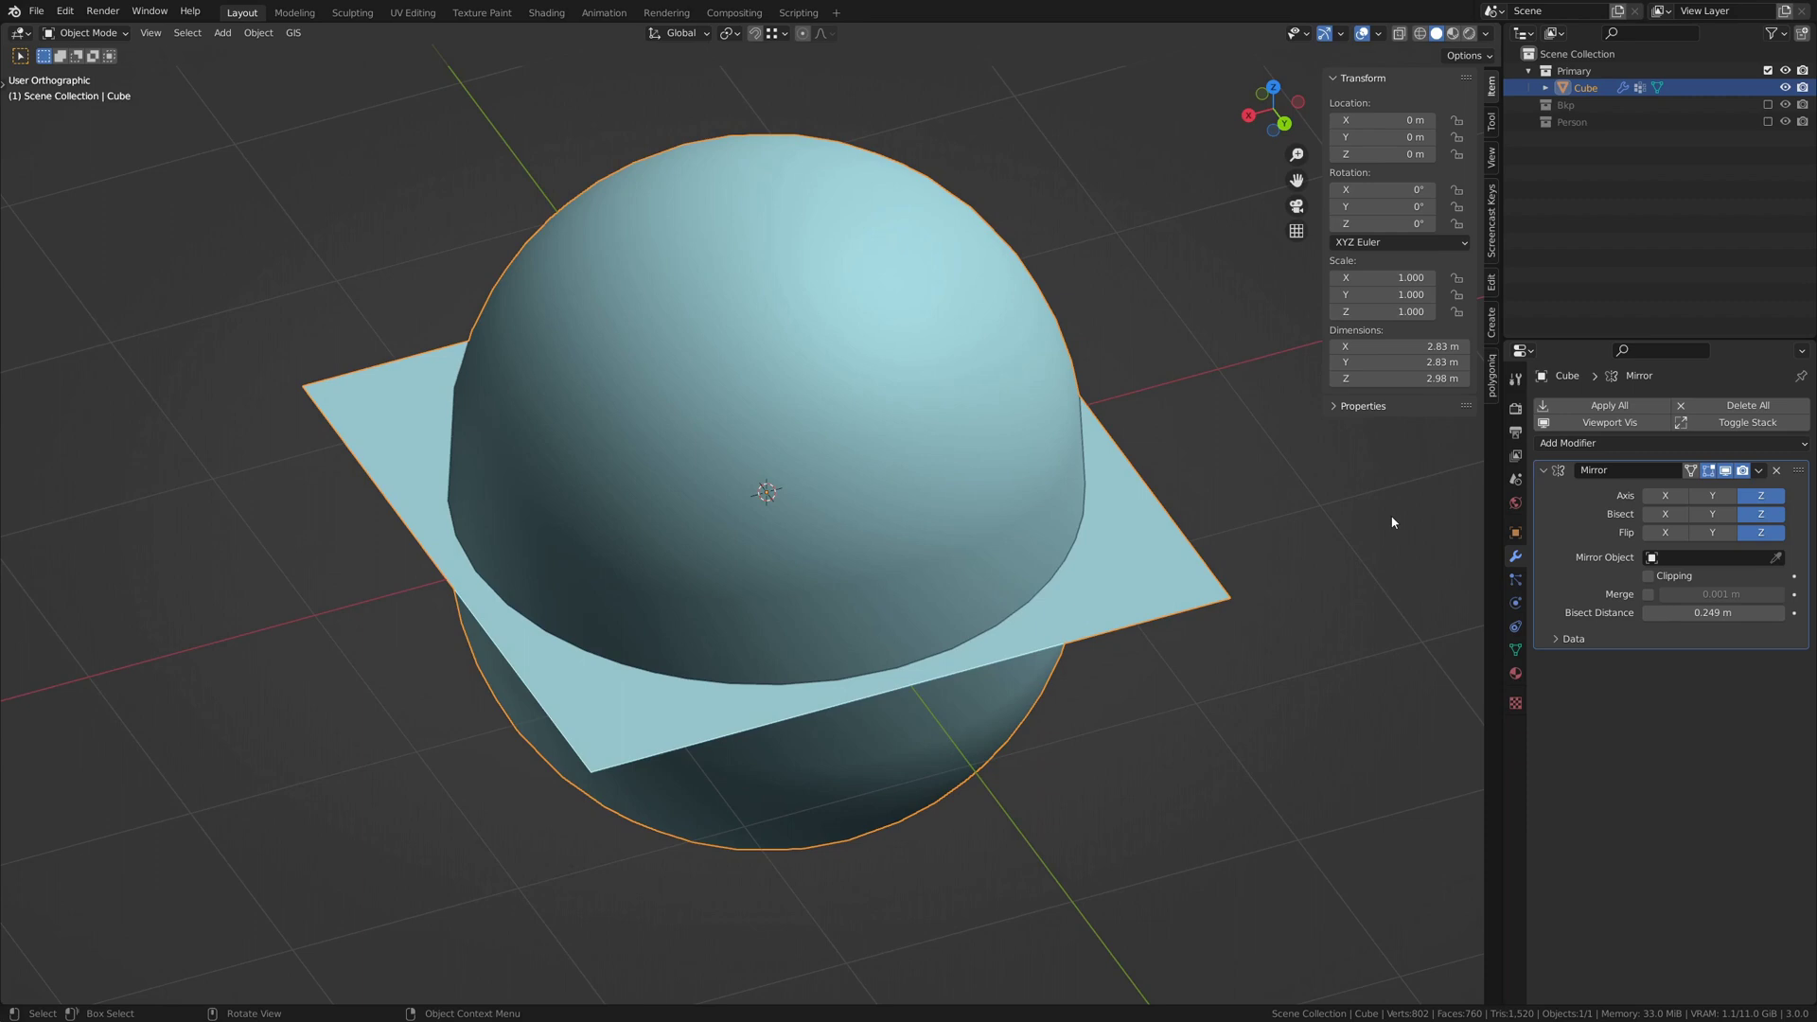
middle_drag(829, 639, 851, 800)
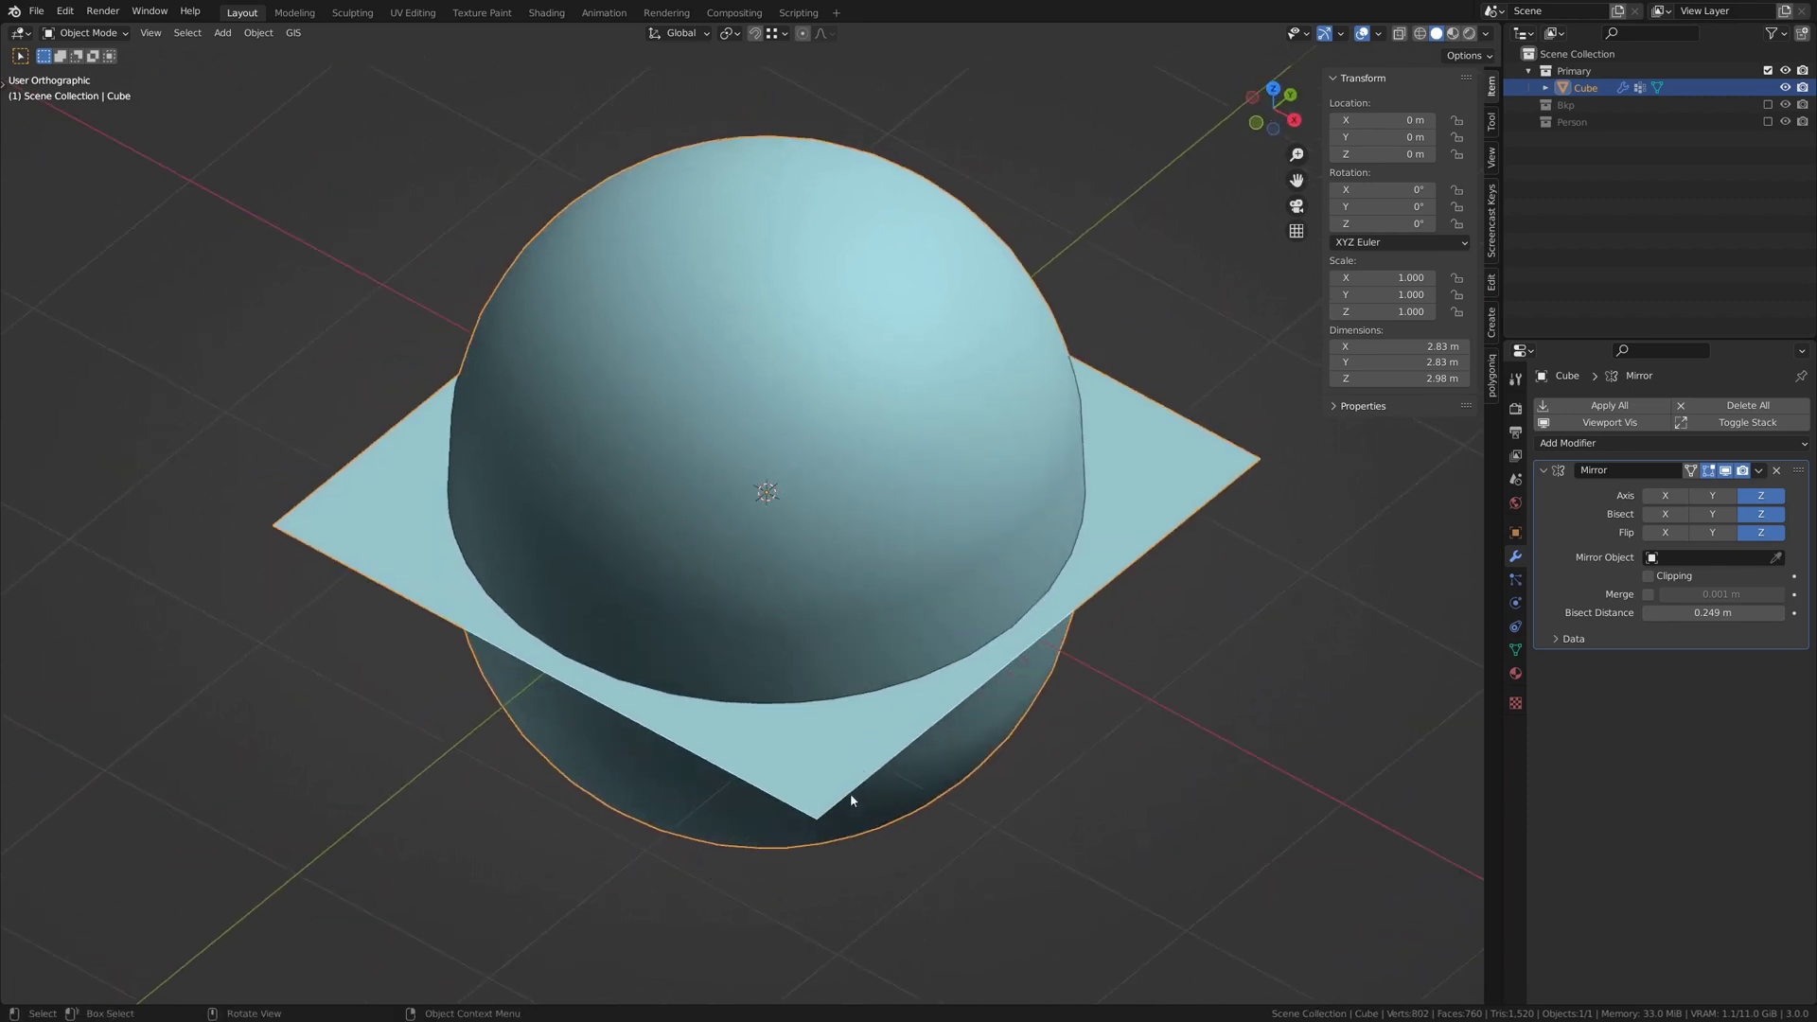
Enable Merge and apply the Mirror modifier to the Cube
click(1648, 594)
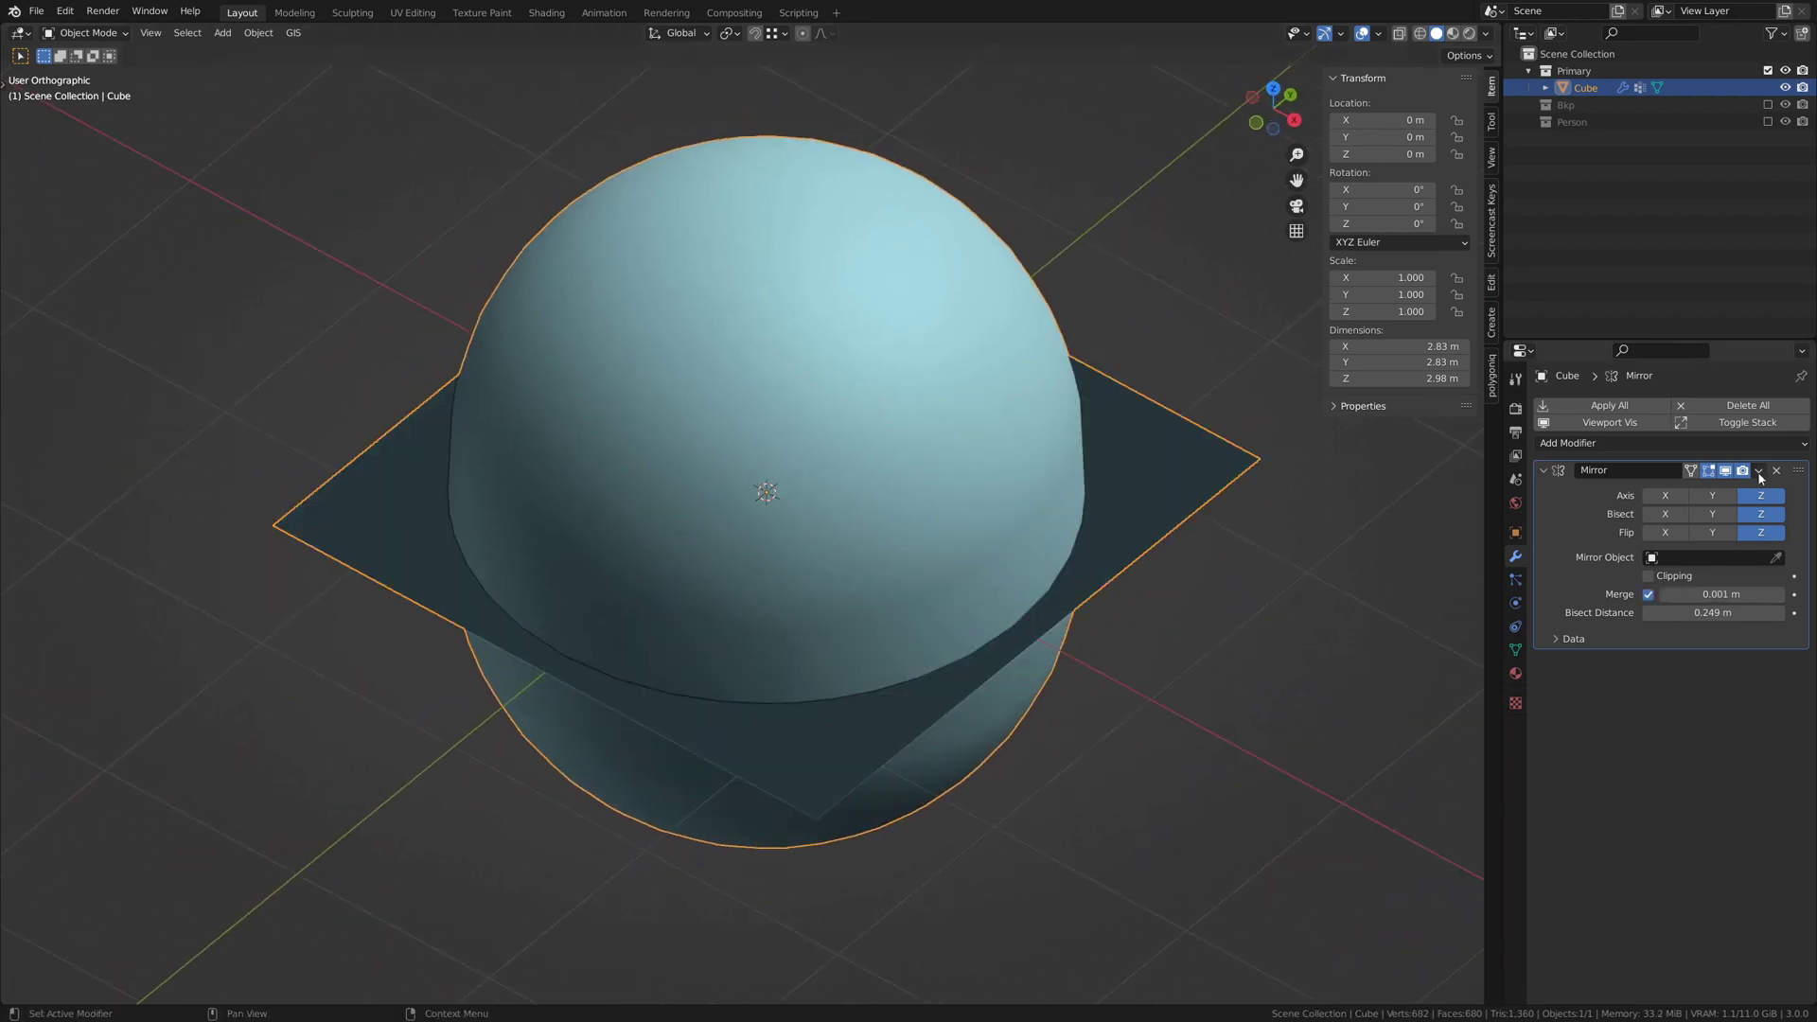
click(1759, 471)
click(1695, 489)
In Edit Mode, select and delete the flat plane part of the mesh
key(Tab)
alt+click(1187, 442)
key(x)
click(1202, 473)
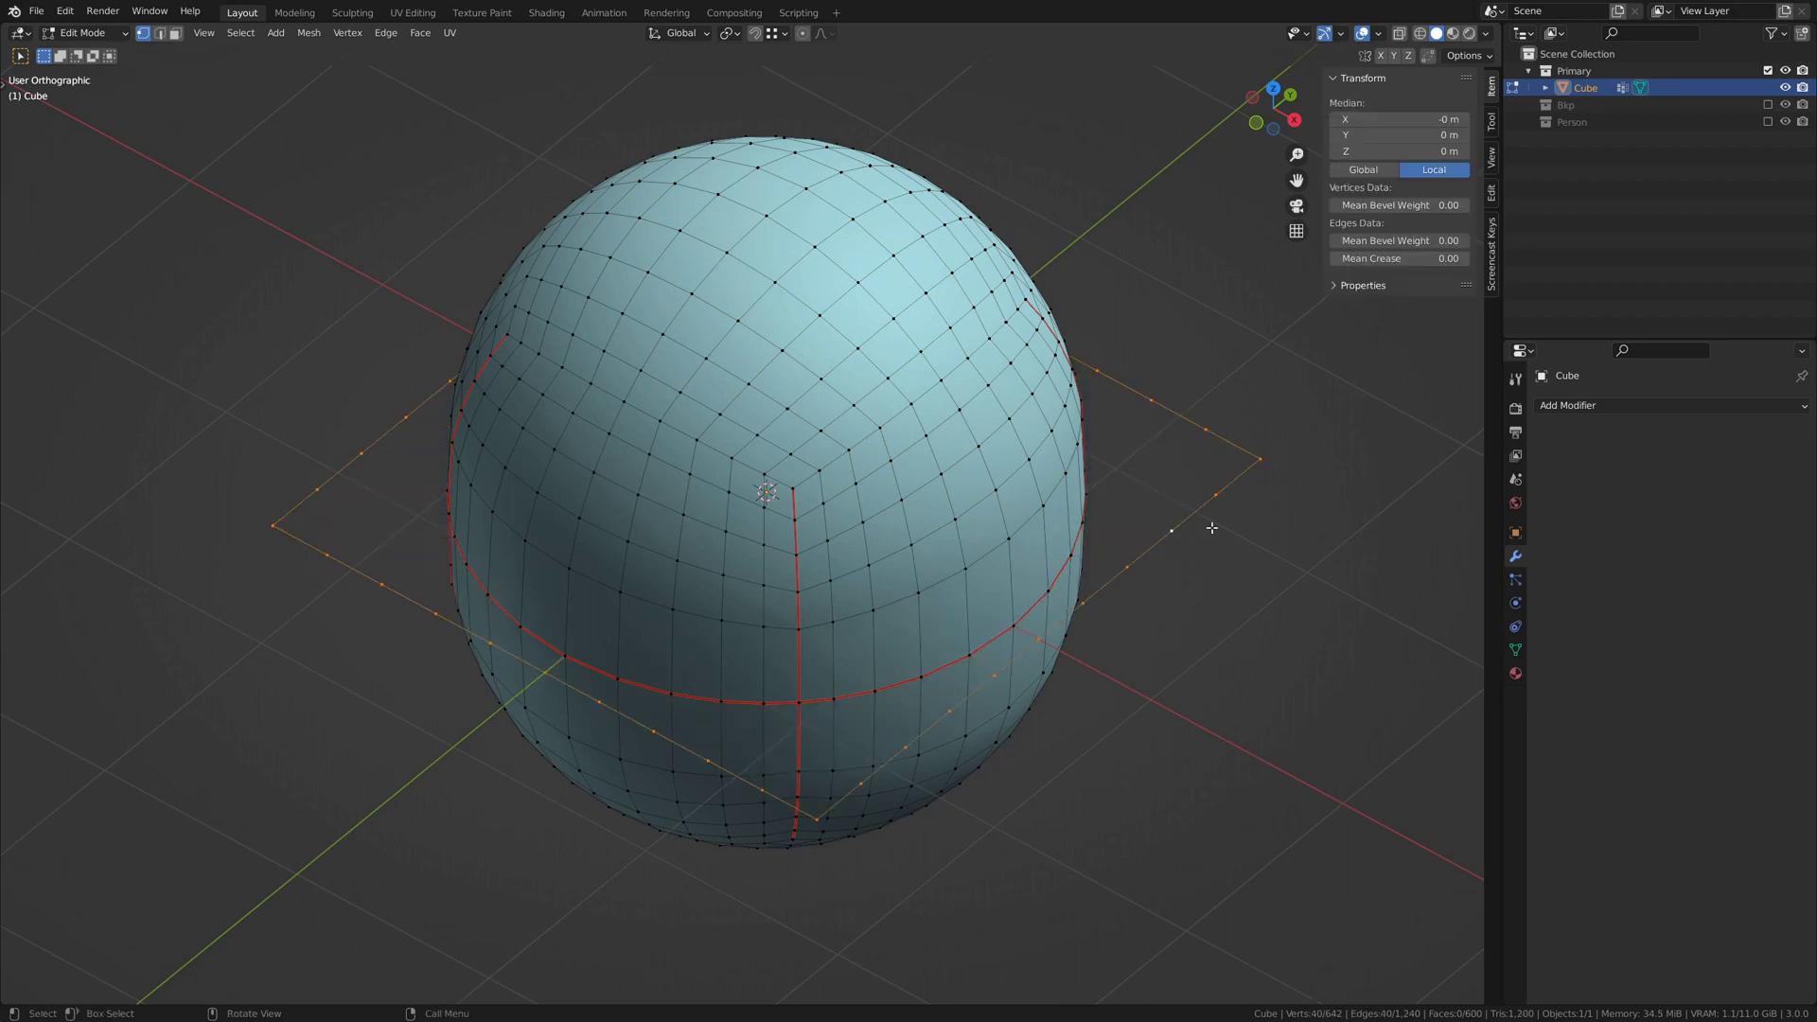
middle_drag(1006, 658, 1038, 504)
Toggle Axis X off and back on for Weird_Object_Thing's Mirror modifier
key(Tab)
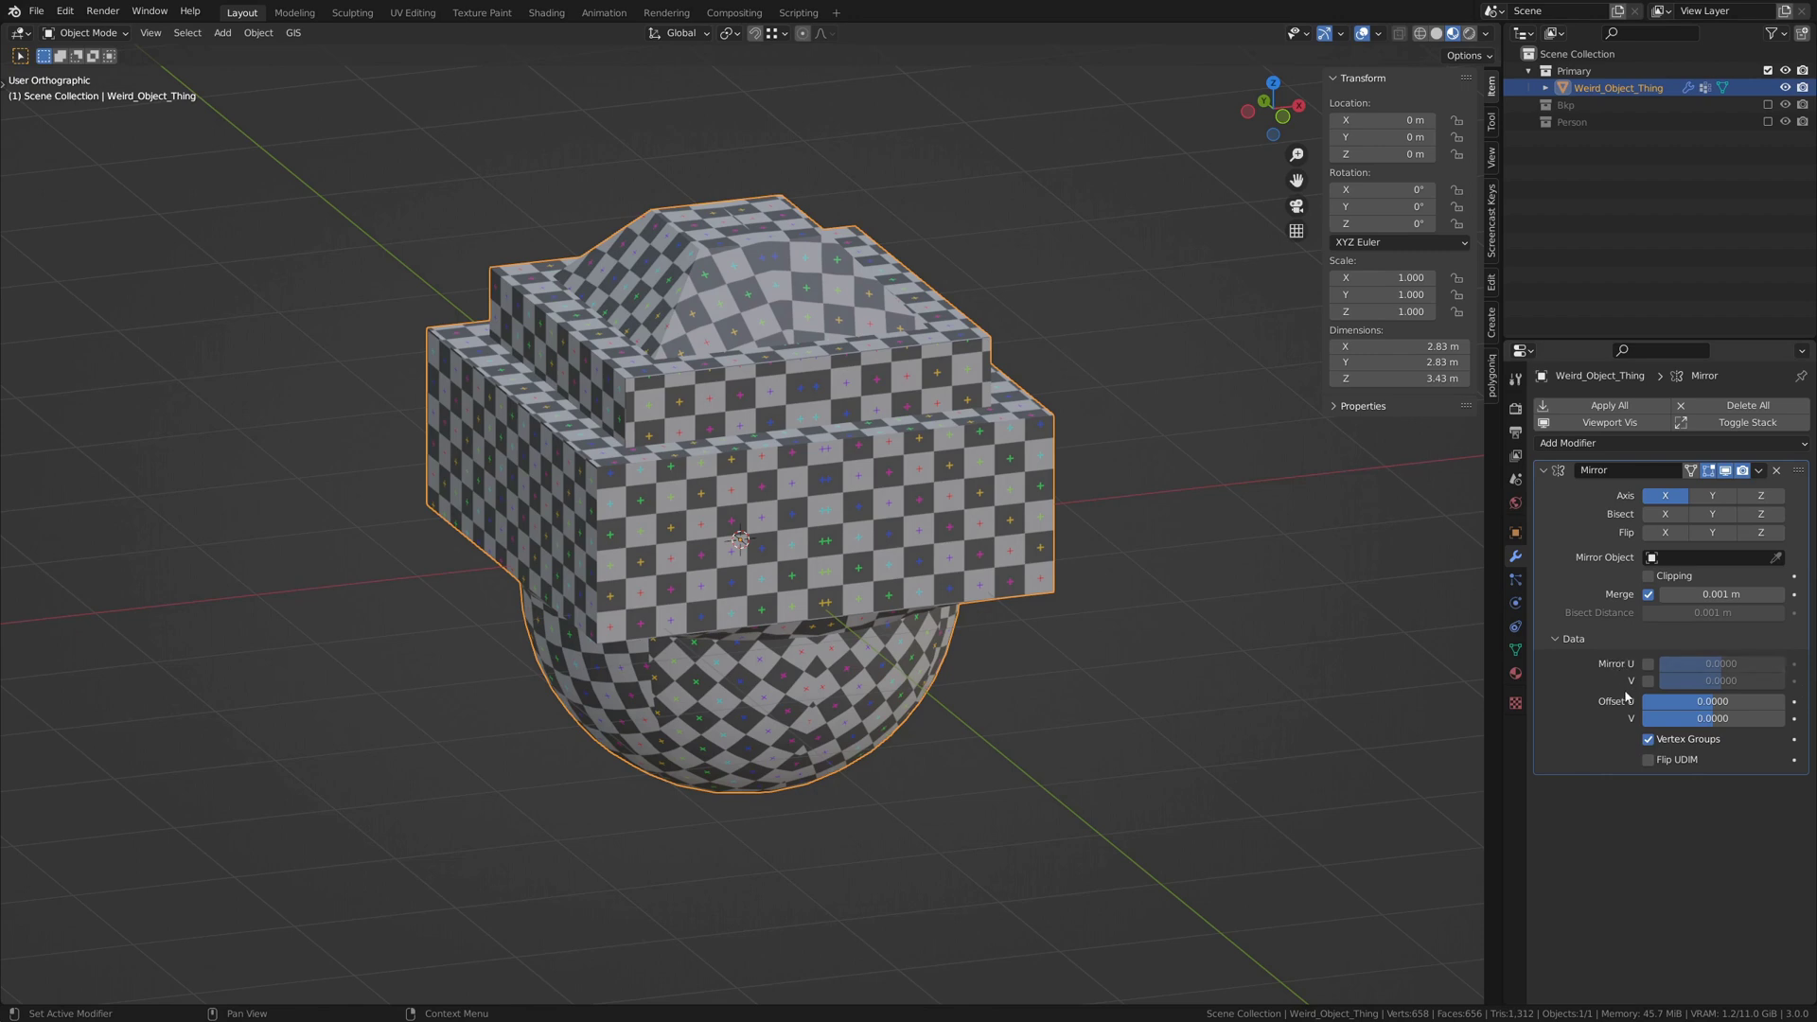
shift+middle_drag(1185, 606, 1147, 692)
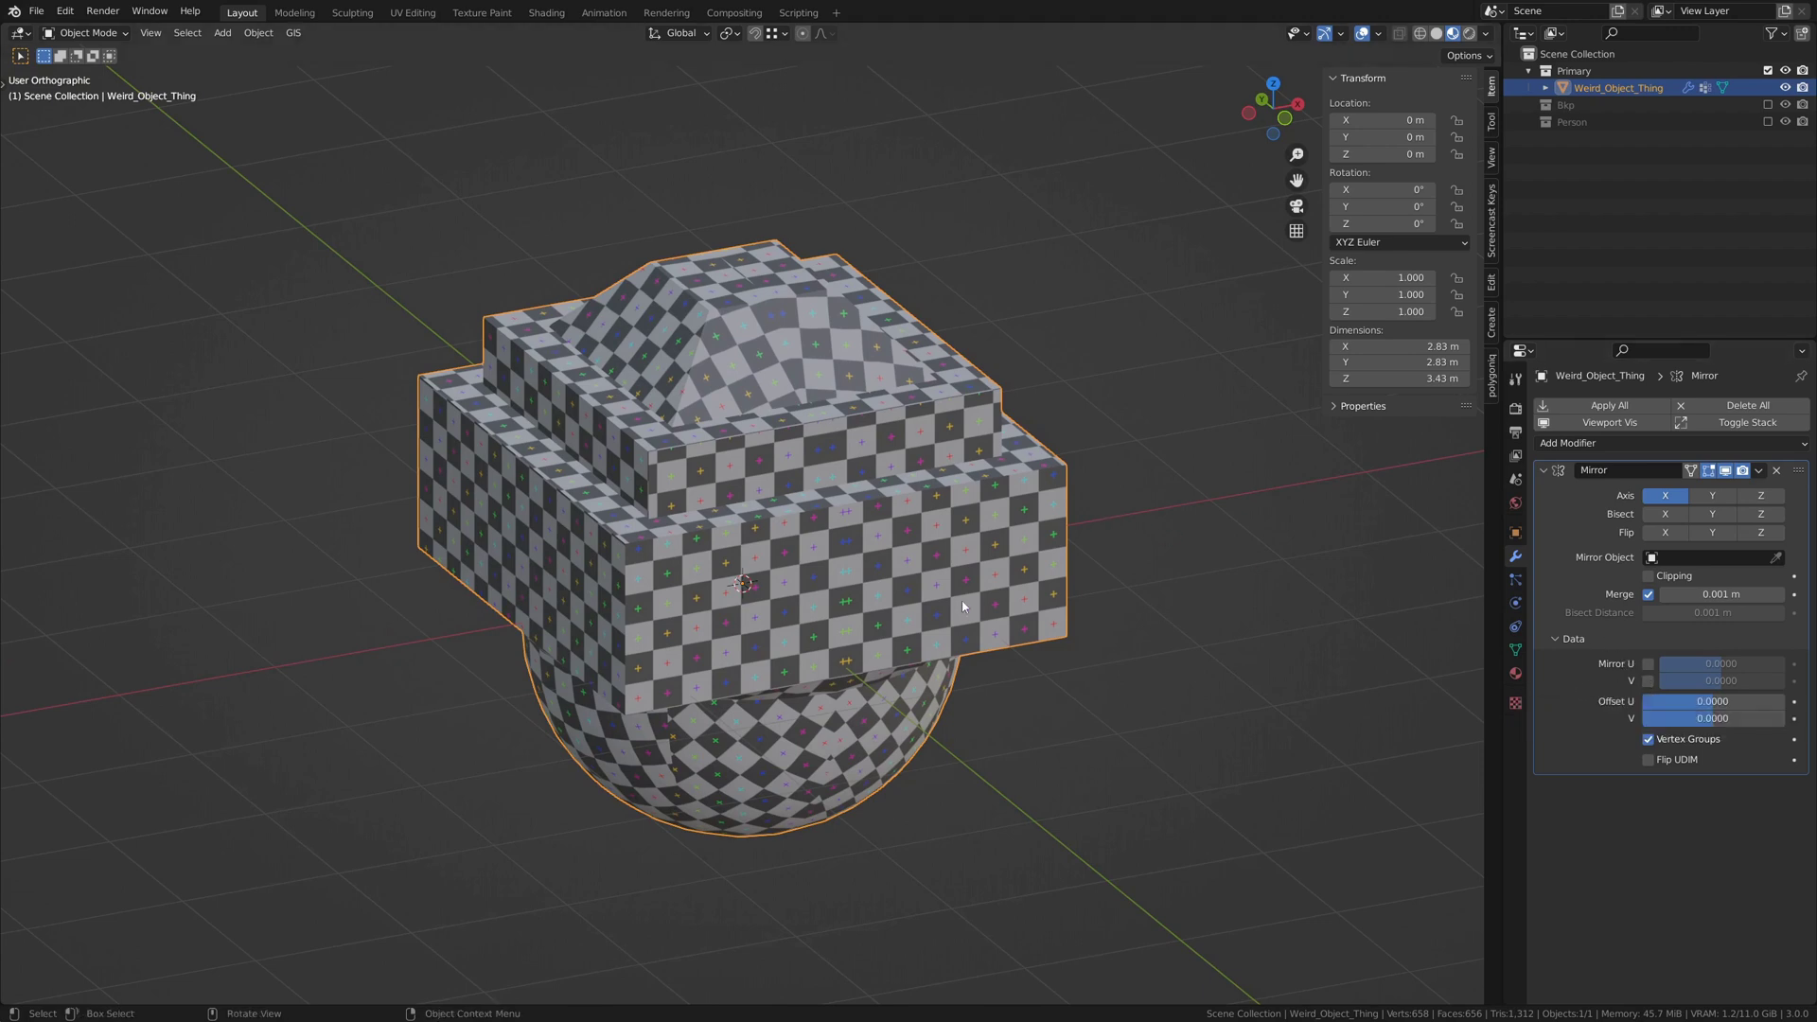
mouse_move(963, 606)
middle_down()
mouse_move(995, 622)
mouse_move(968, 622)
middle_up()
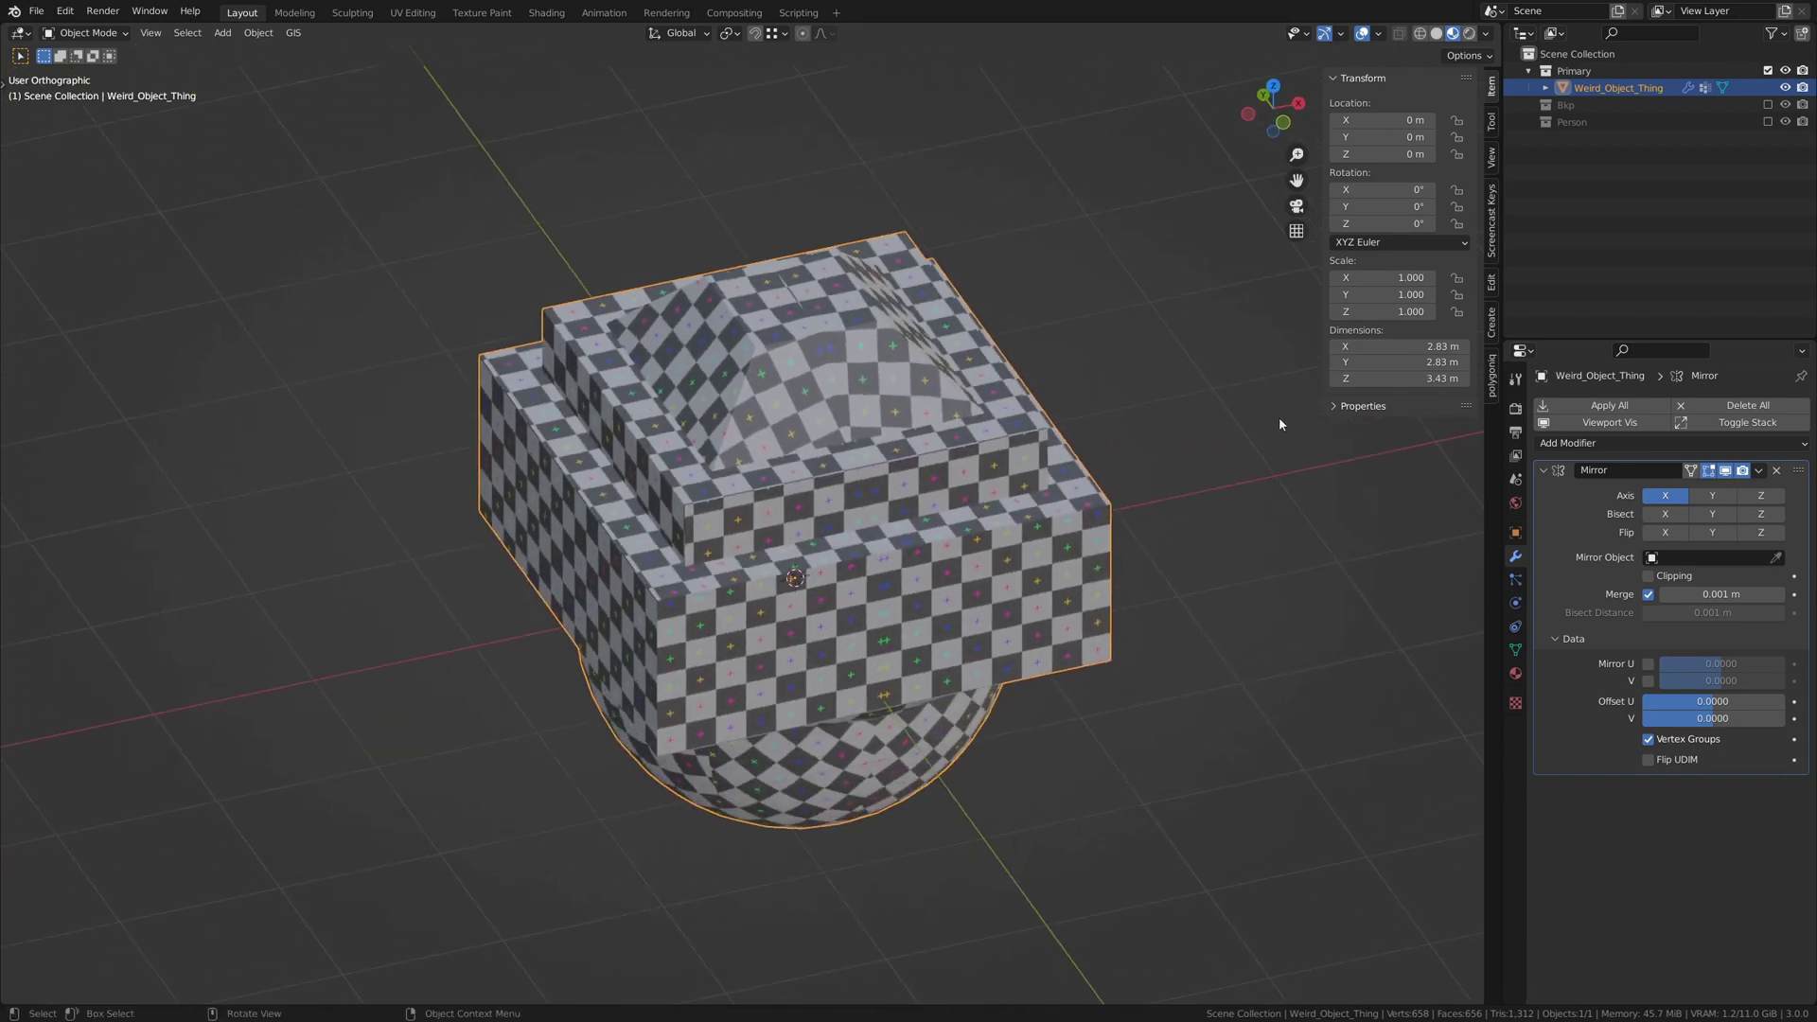
click(1666, 495)
mouse_move(805, 556)
middle_down()
mouse_move(730, 519)
mouse_move(795, 554)
middle_up()
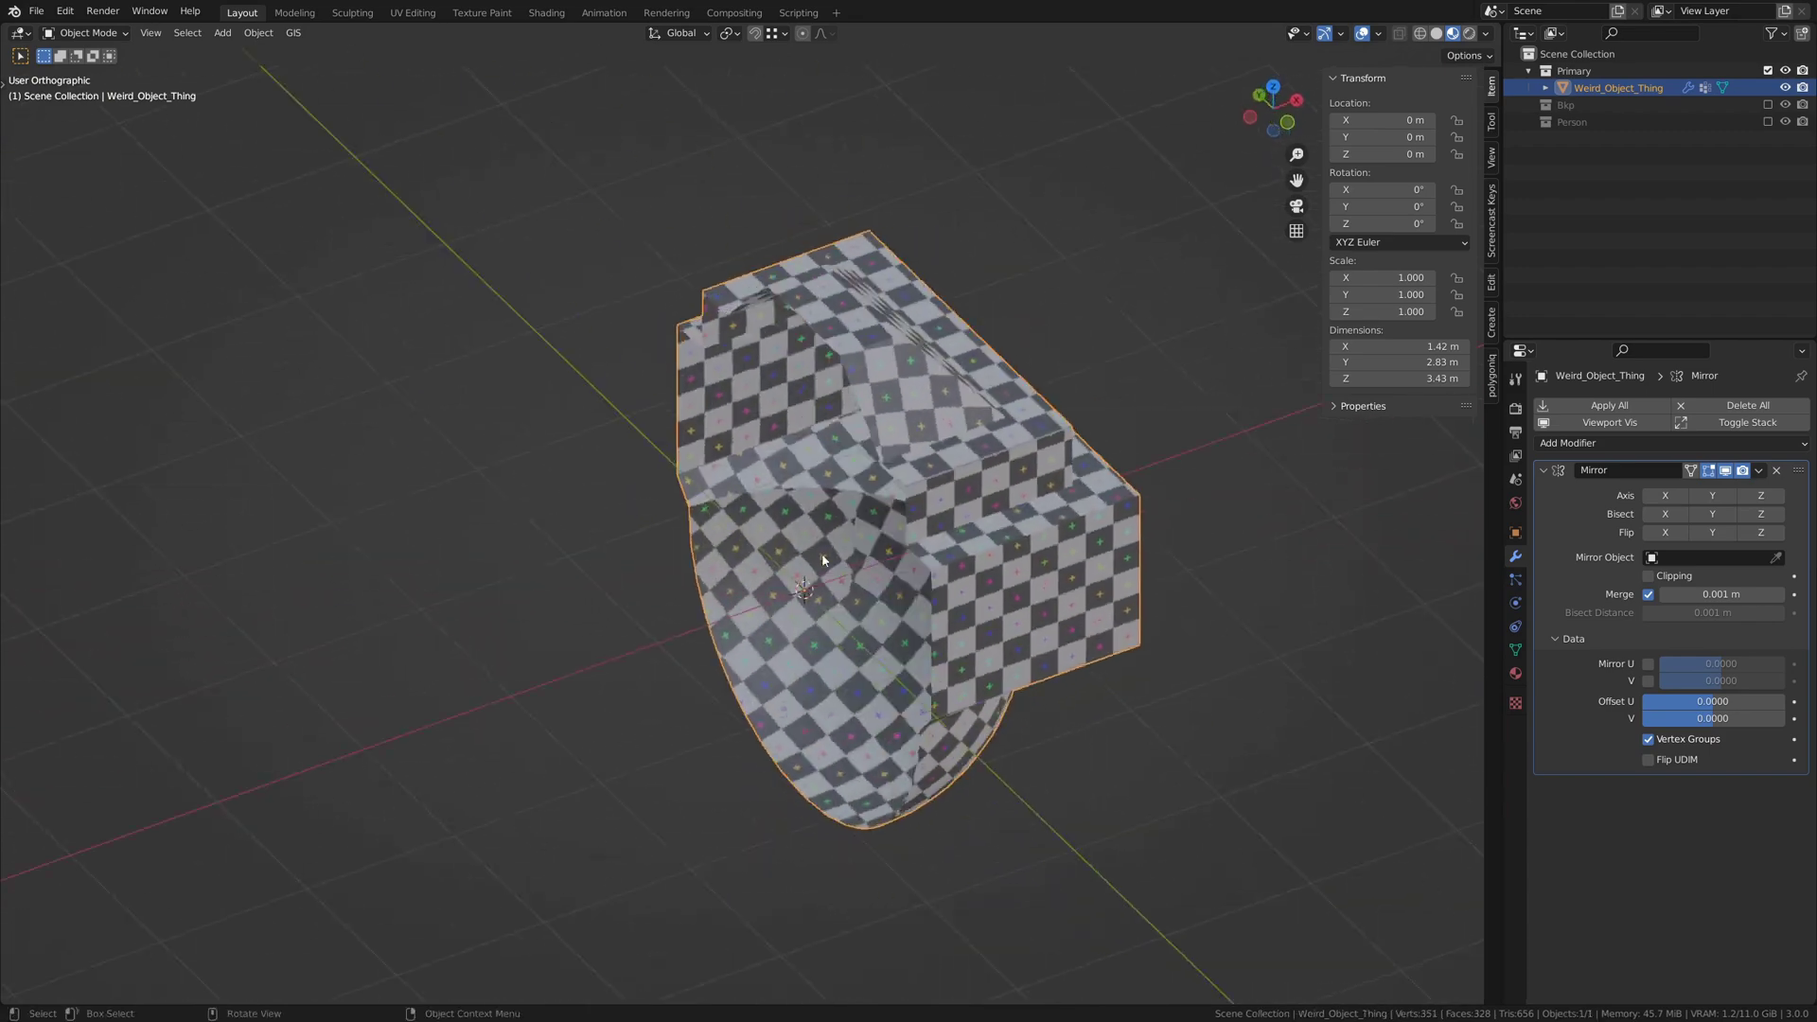
click(1666, 495)
middle_drag(880, 544, 956, 549)
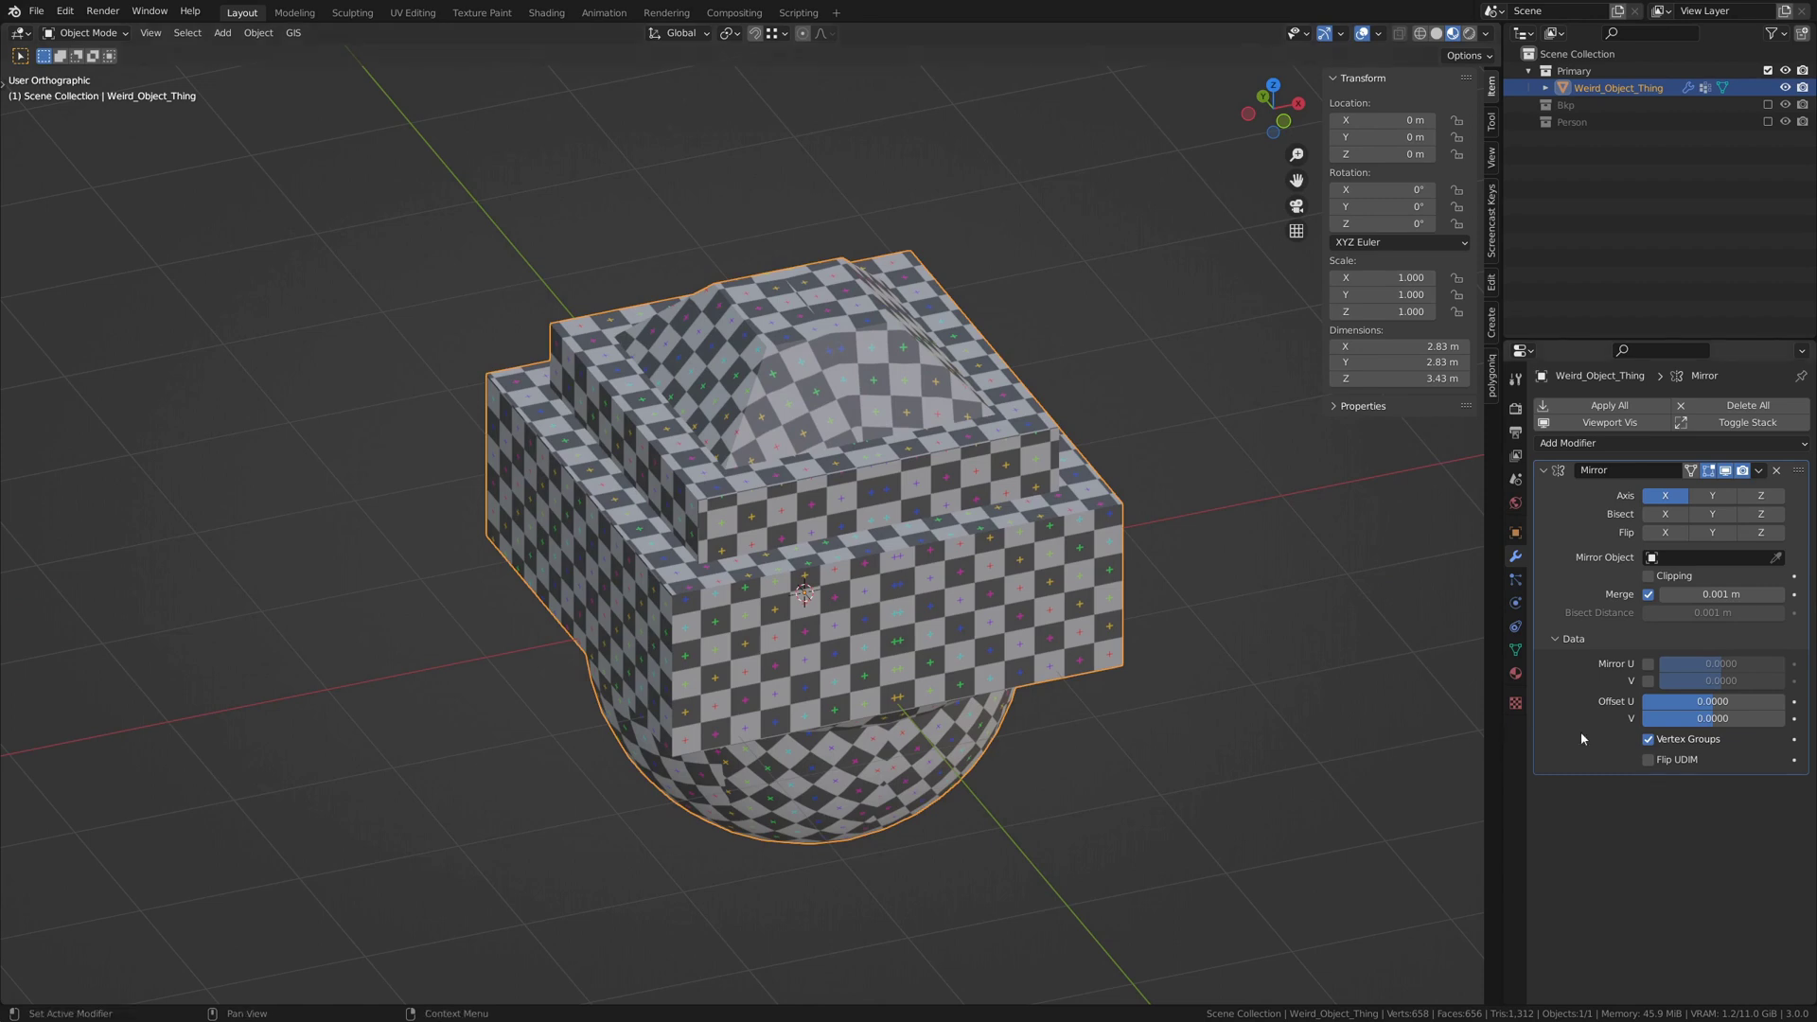
Try Offset U and the Mirror U and V options, leaving offsets at 0 and mirroring off
drag(1713, 701, 1772, 702)
key(Escape)
scroll(1264, 652, up, 2)
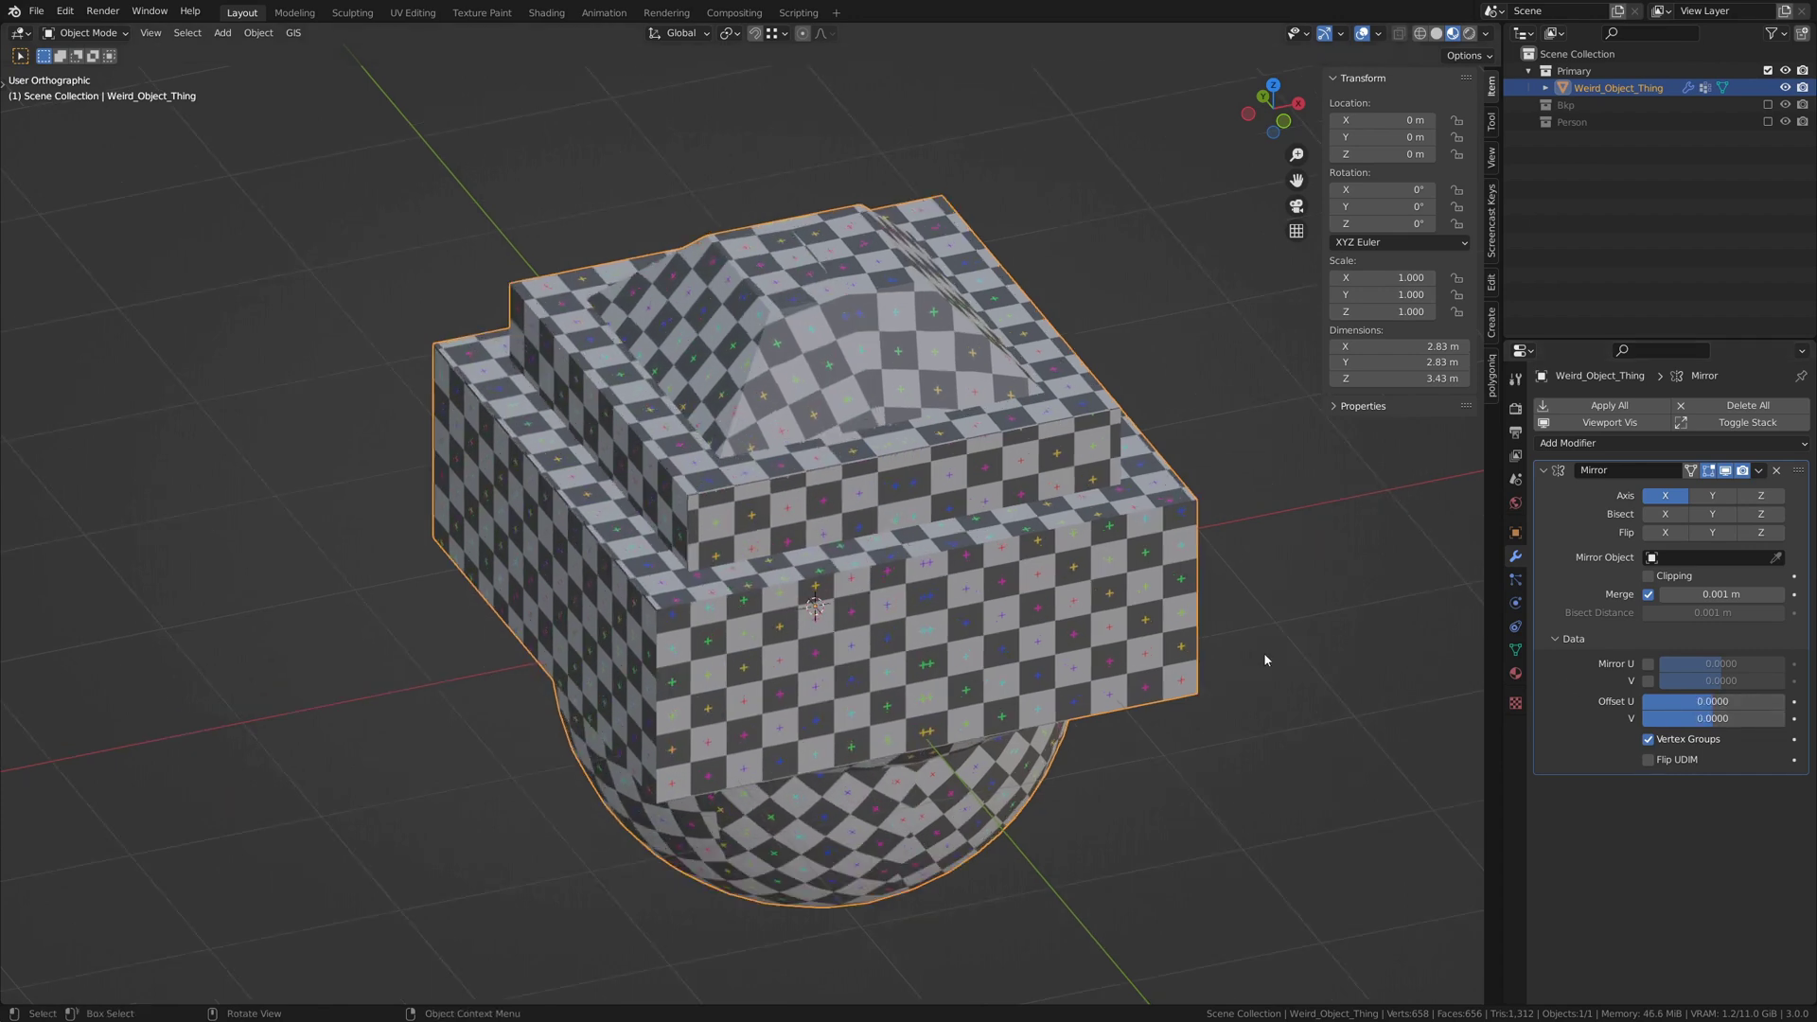
click(1649, 665)
click(1649, 682)
click(1649, 665)
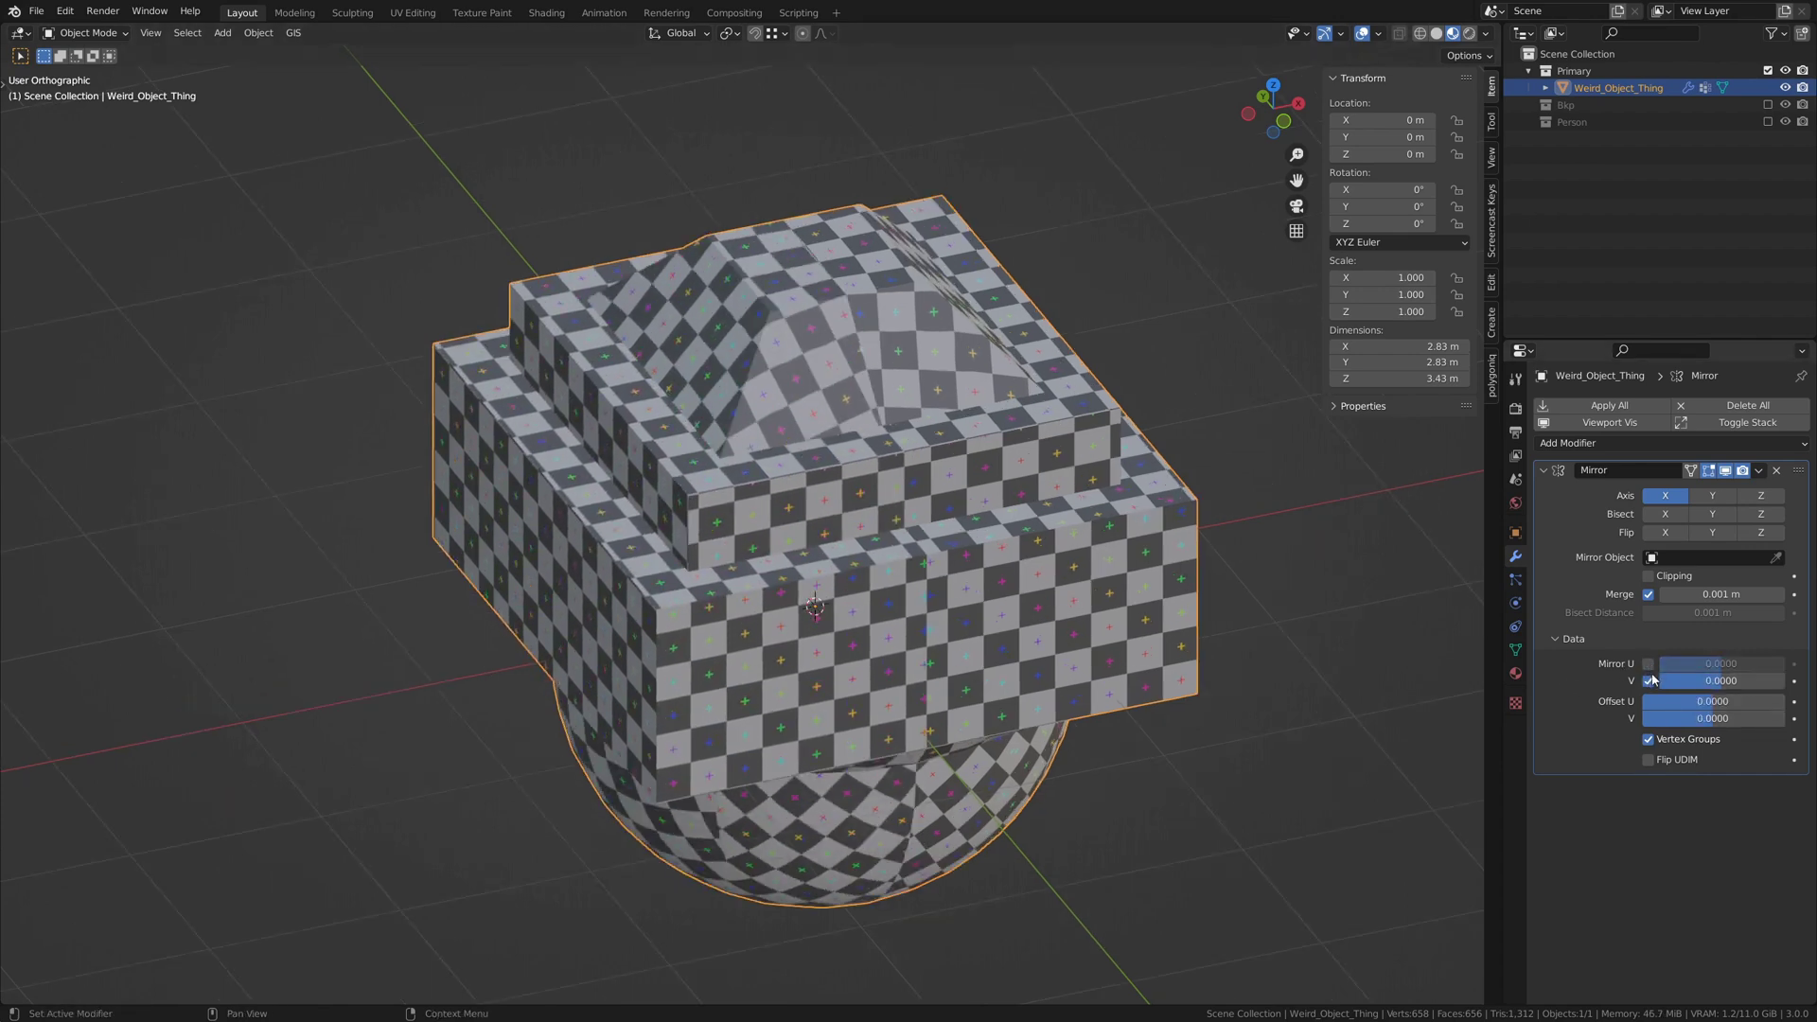
click(1649, 682)
middle_drag(1411, 682, 1171, 739)
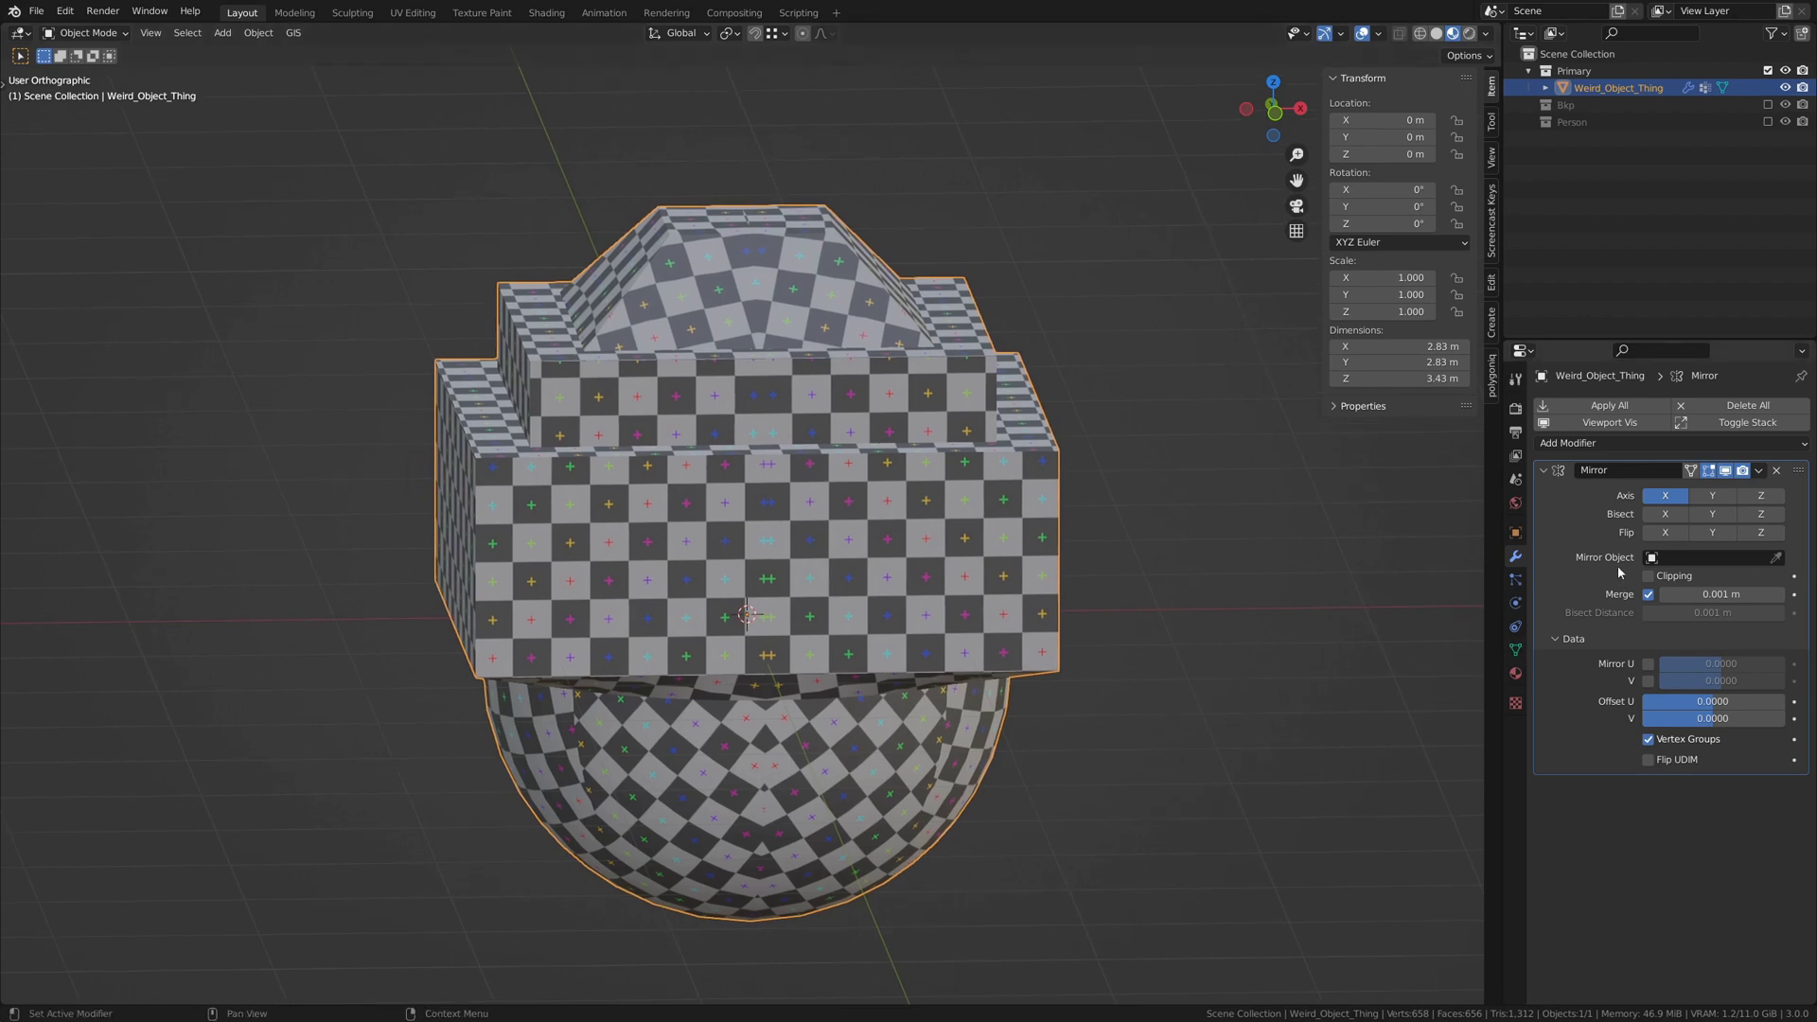
Add a Plain Axes Empty at the origin and assign it as the Mirror modifier's mirror object
middle_drag(904, 651, 739, 575)
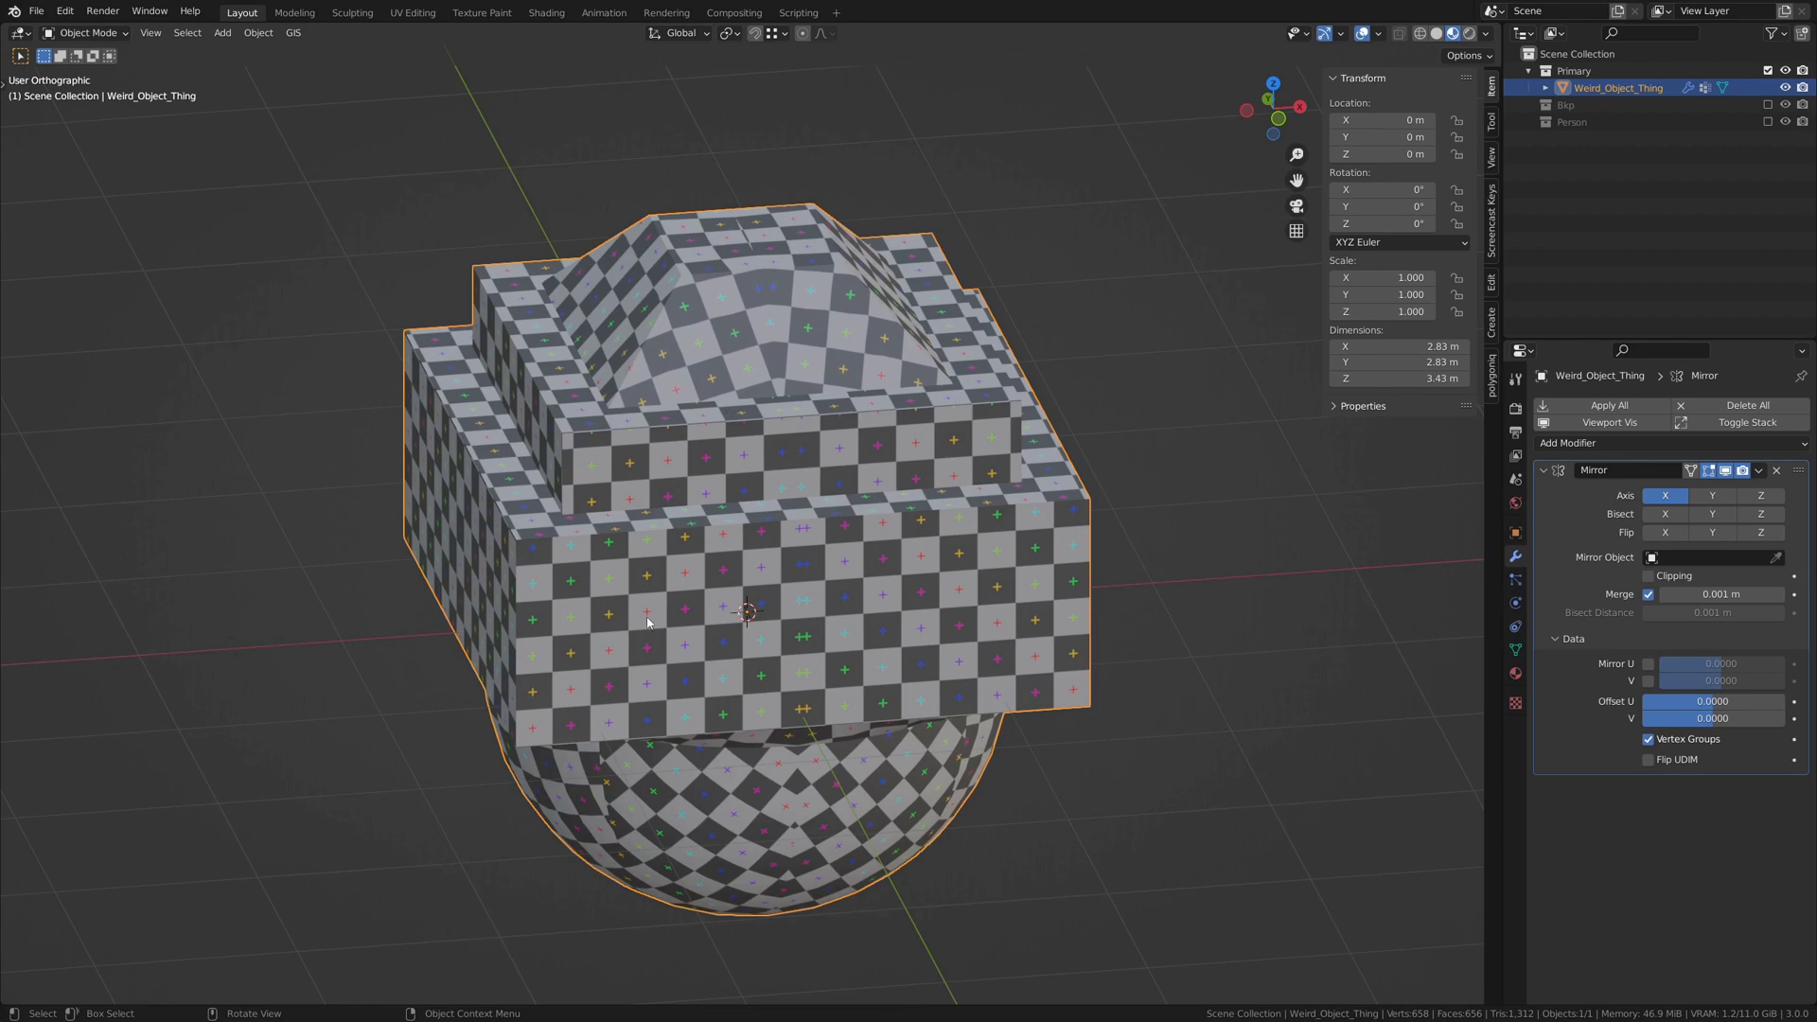
scroll(1106, 696, down, 3)
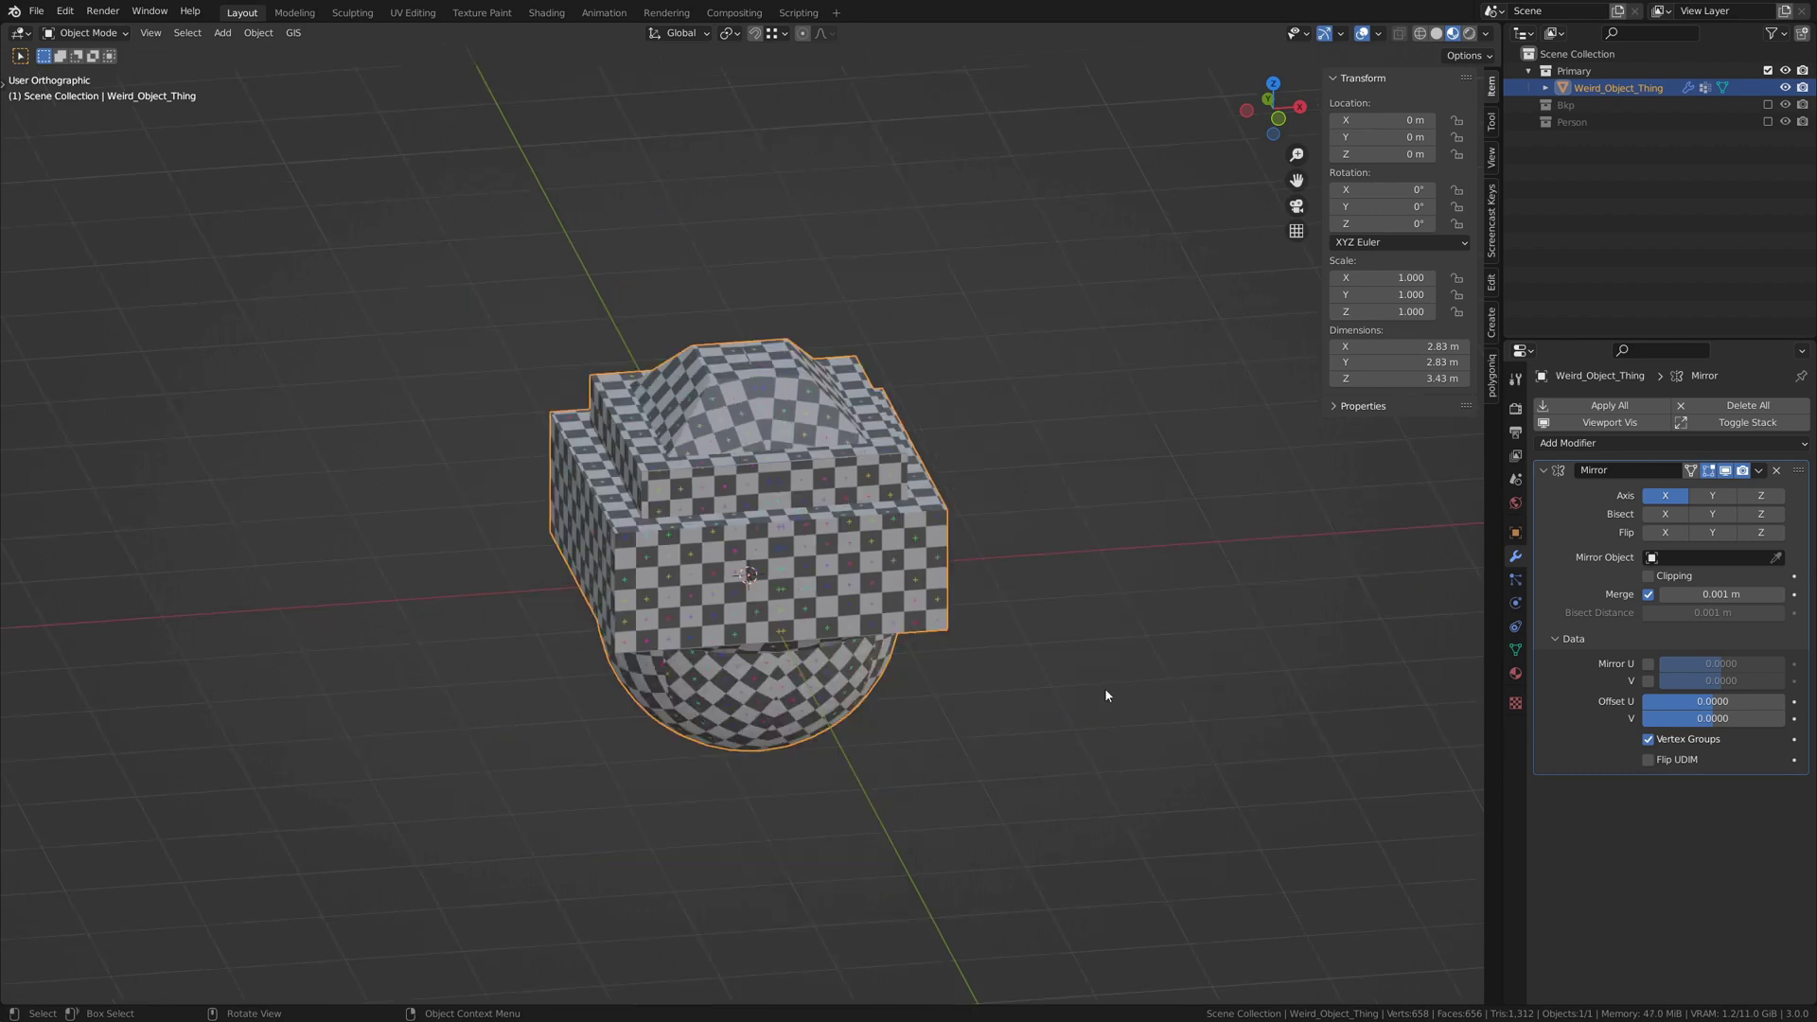
key(shift+a)
click(1178, 847)
middle_drag(1144, 649, 1185, 575)
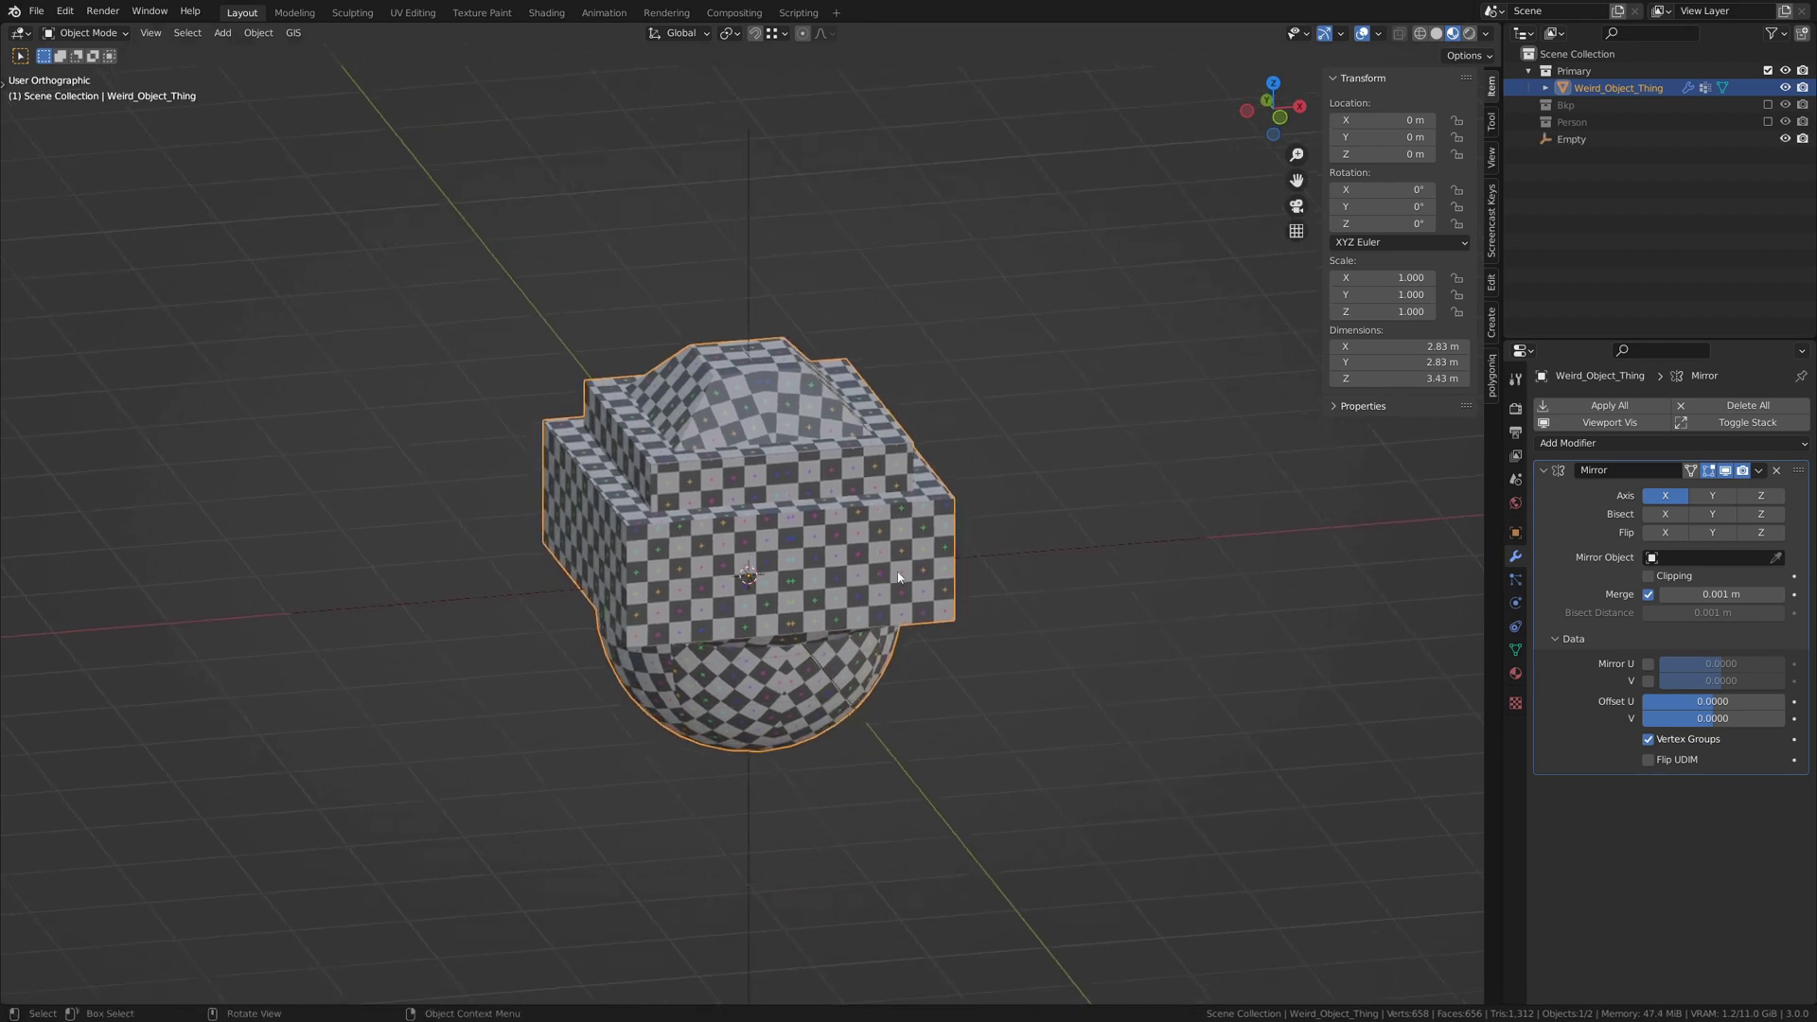
click(1147, 519)
Move the Empty so the mirrored half separates from the original
click(746, 294)
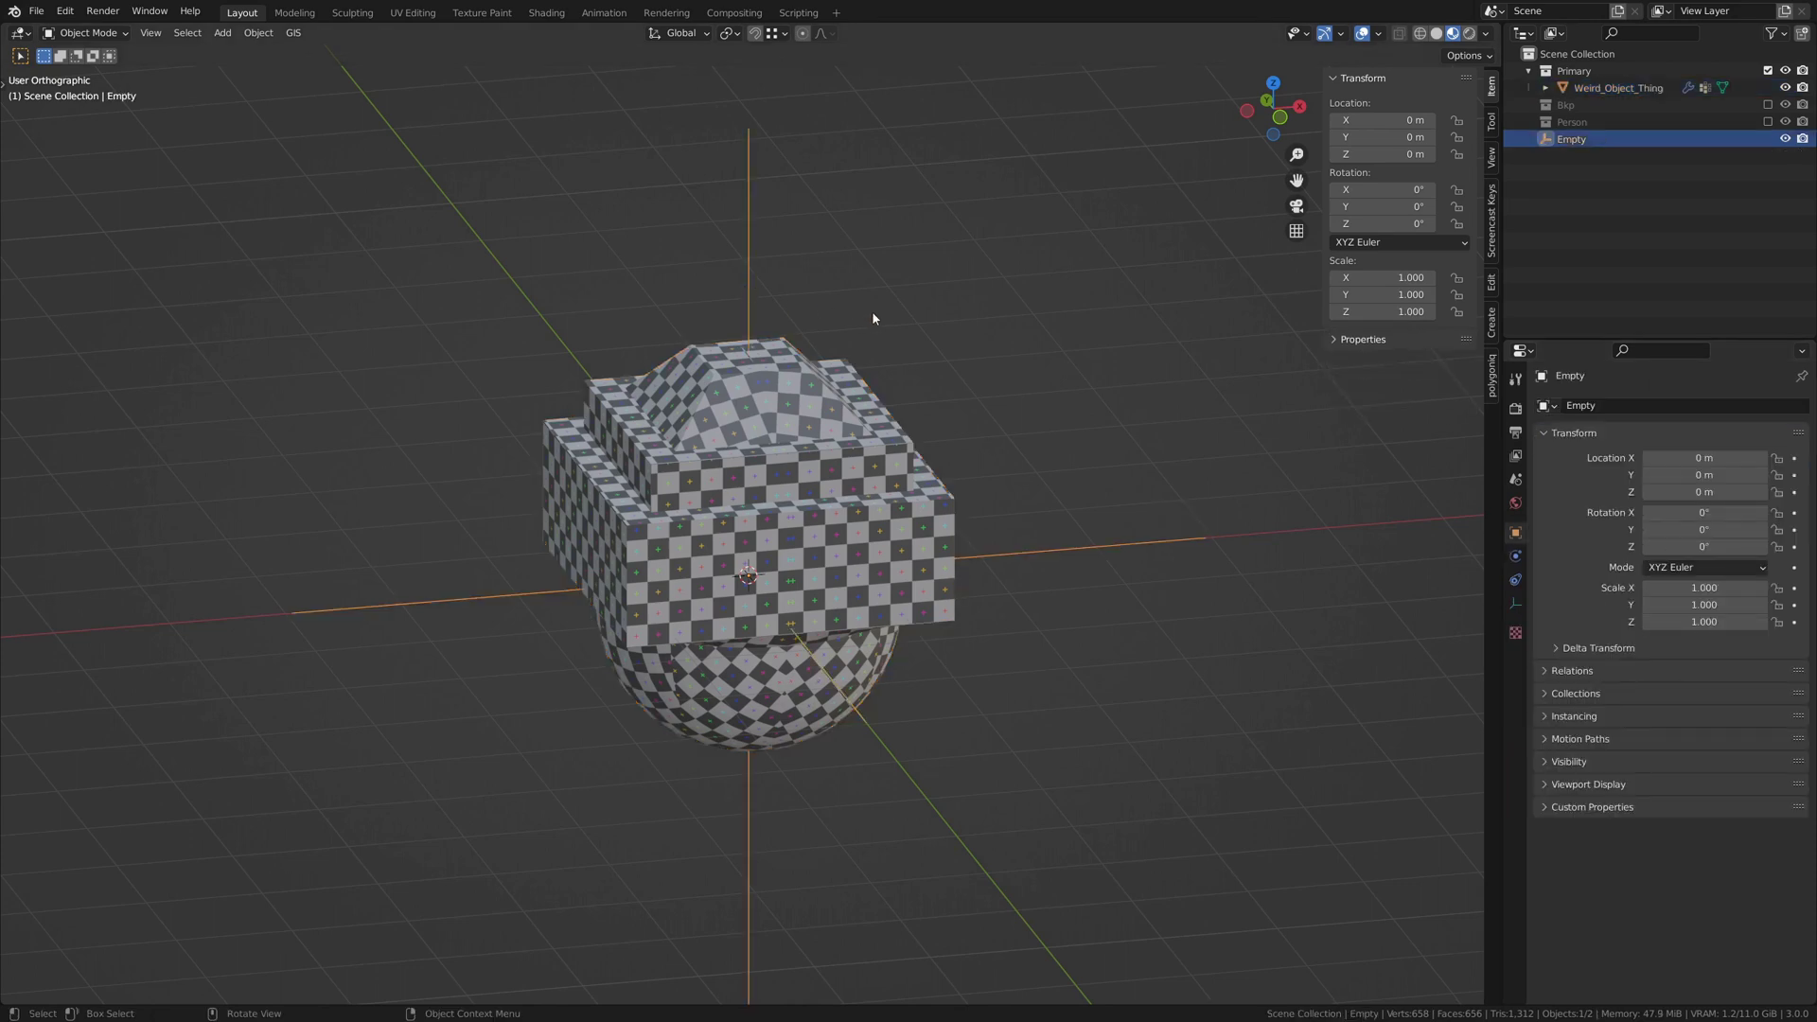
key(g)
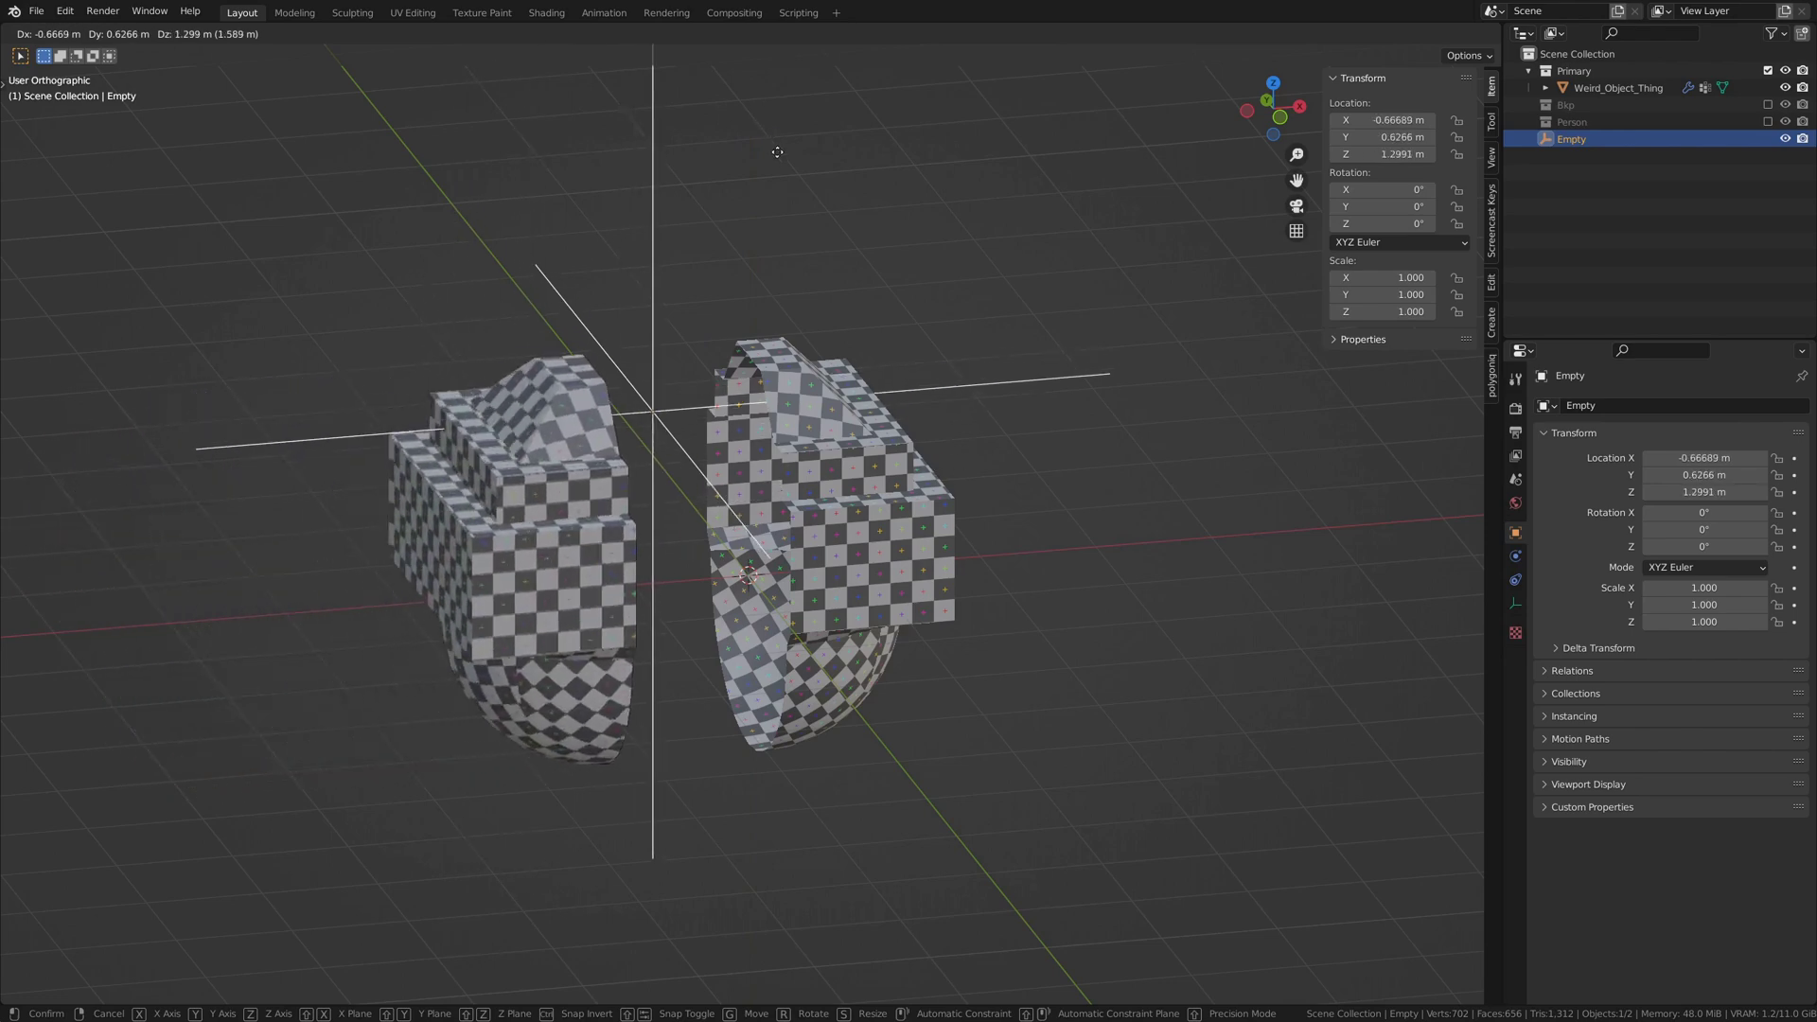
click(613, 450)
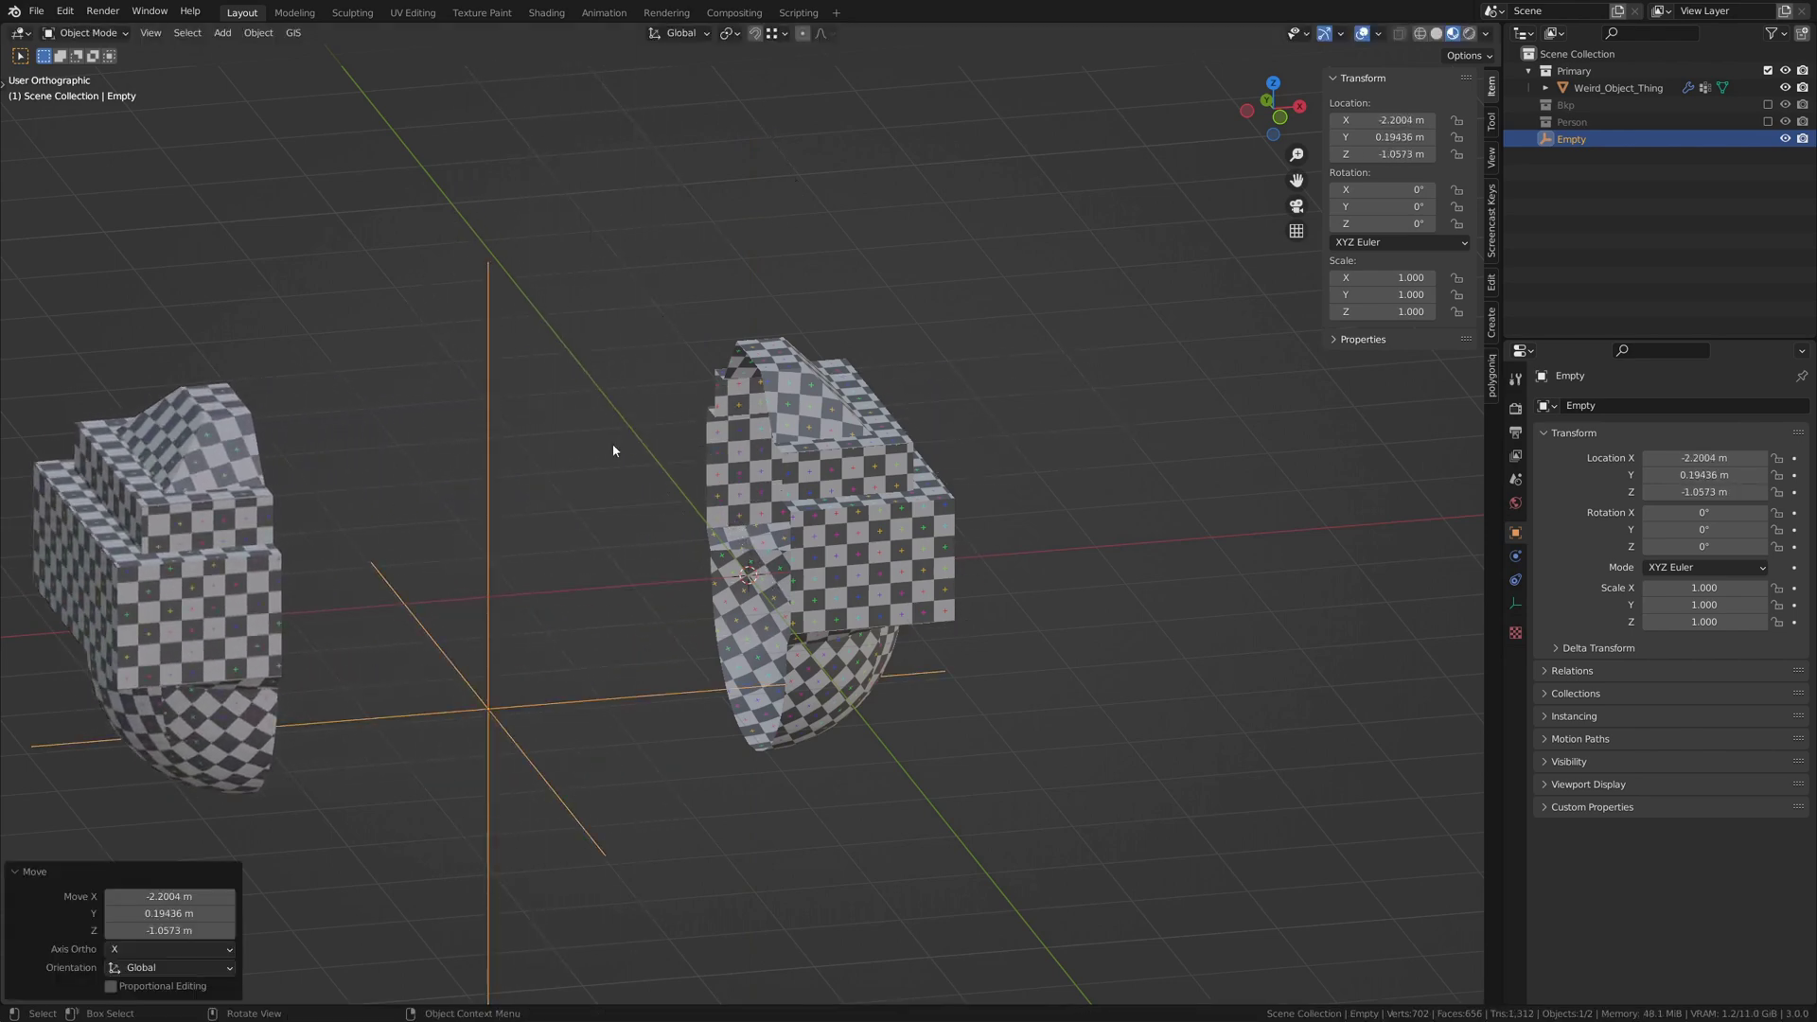
middle_drag(850, 419, 640, 504)
scroll(615, 554, down, 3)
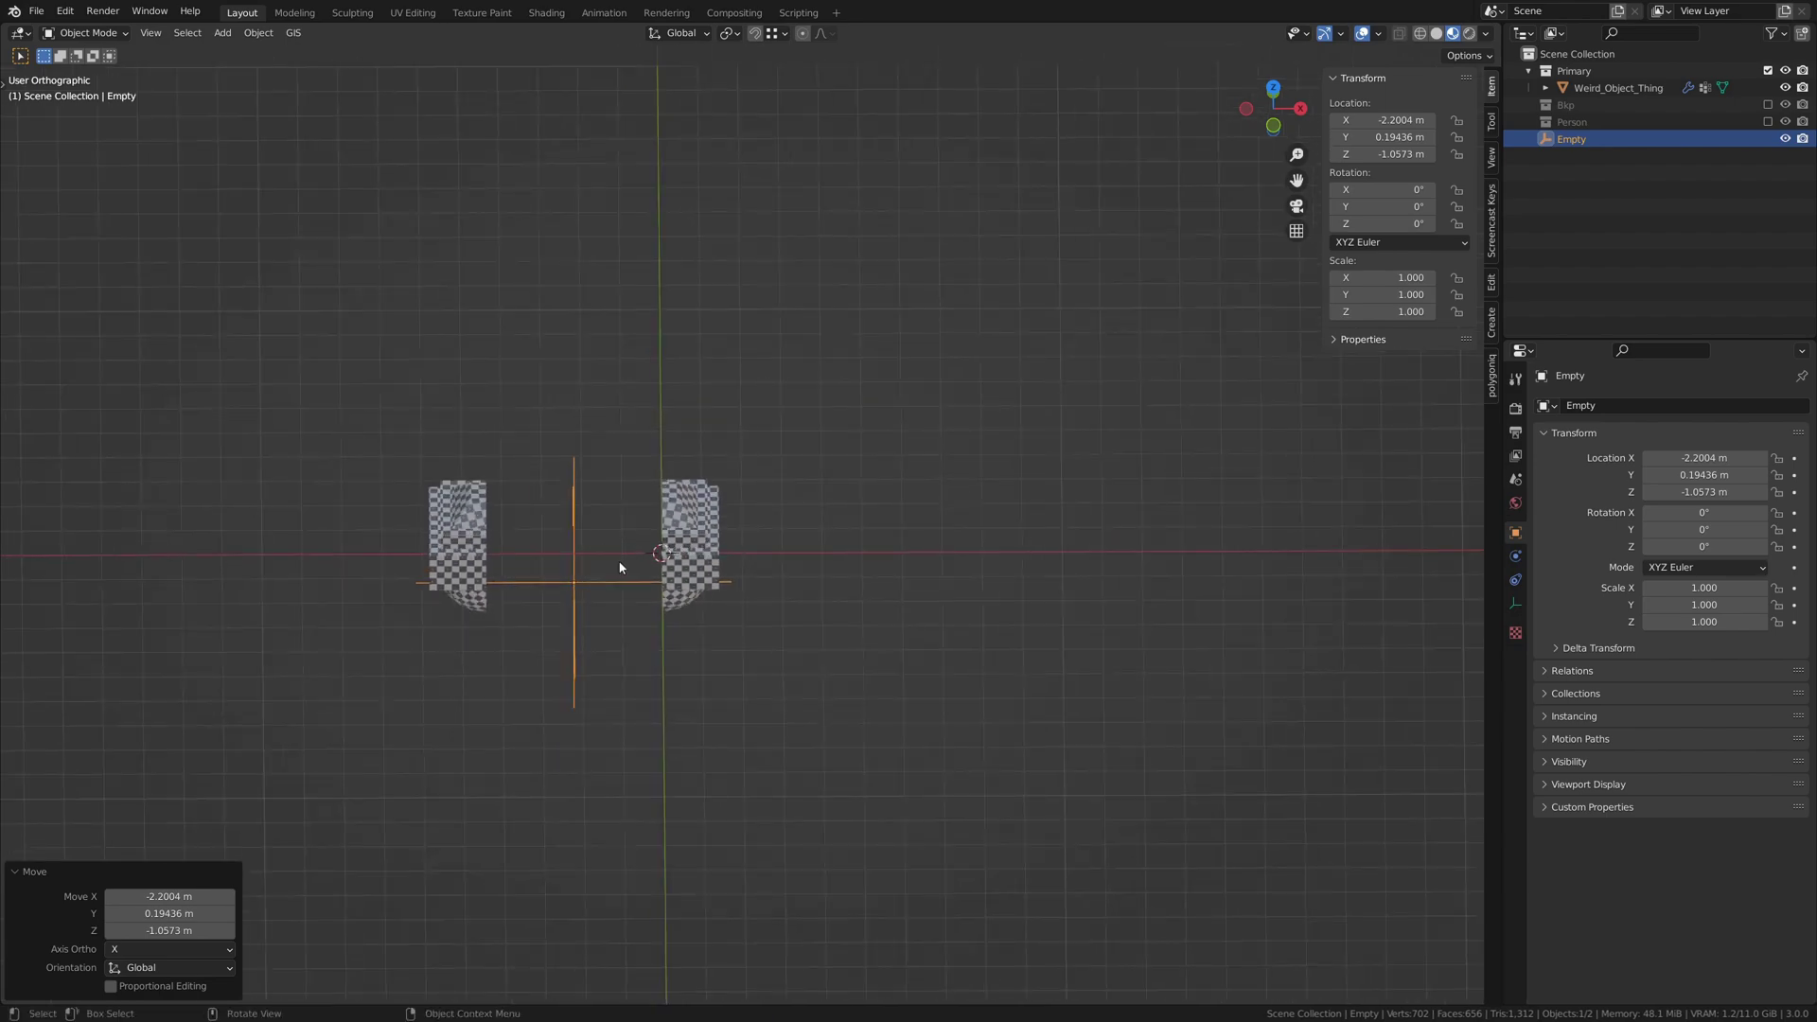
scroll(571, 571, up, 4)
shift+middle_drag(571, 571, 805, 521)
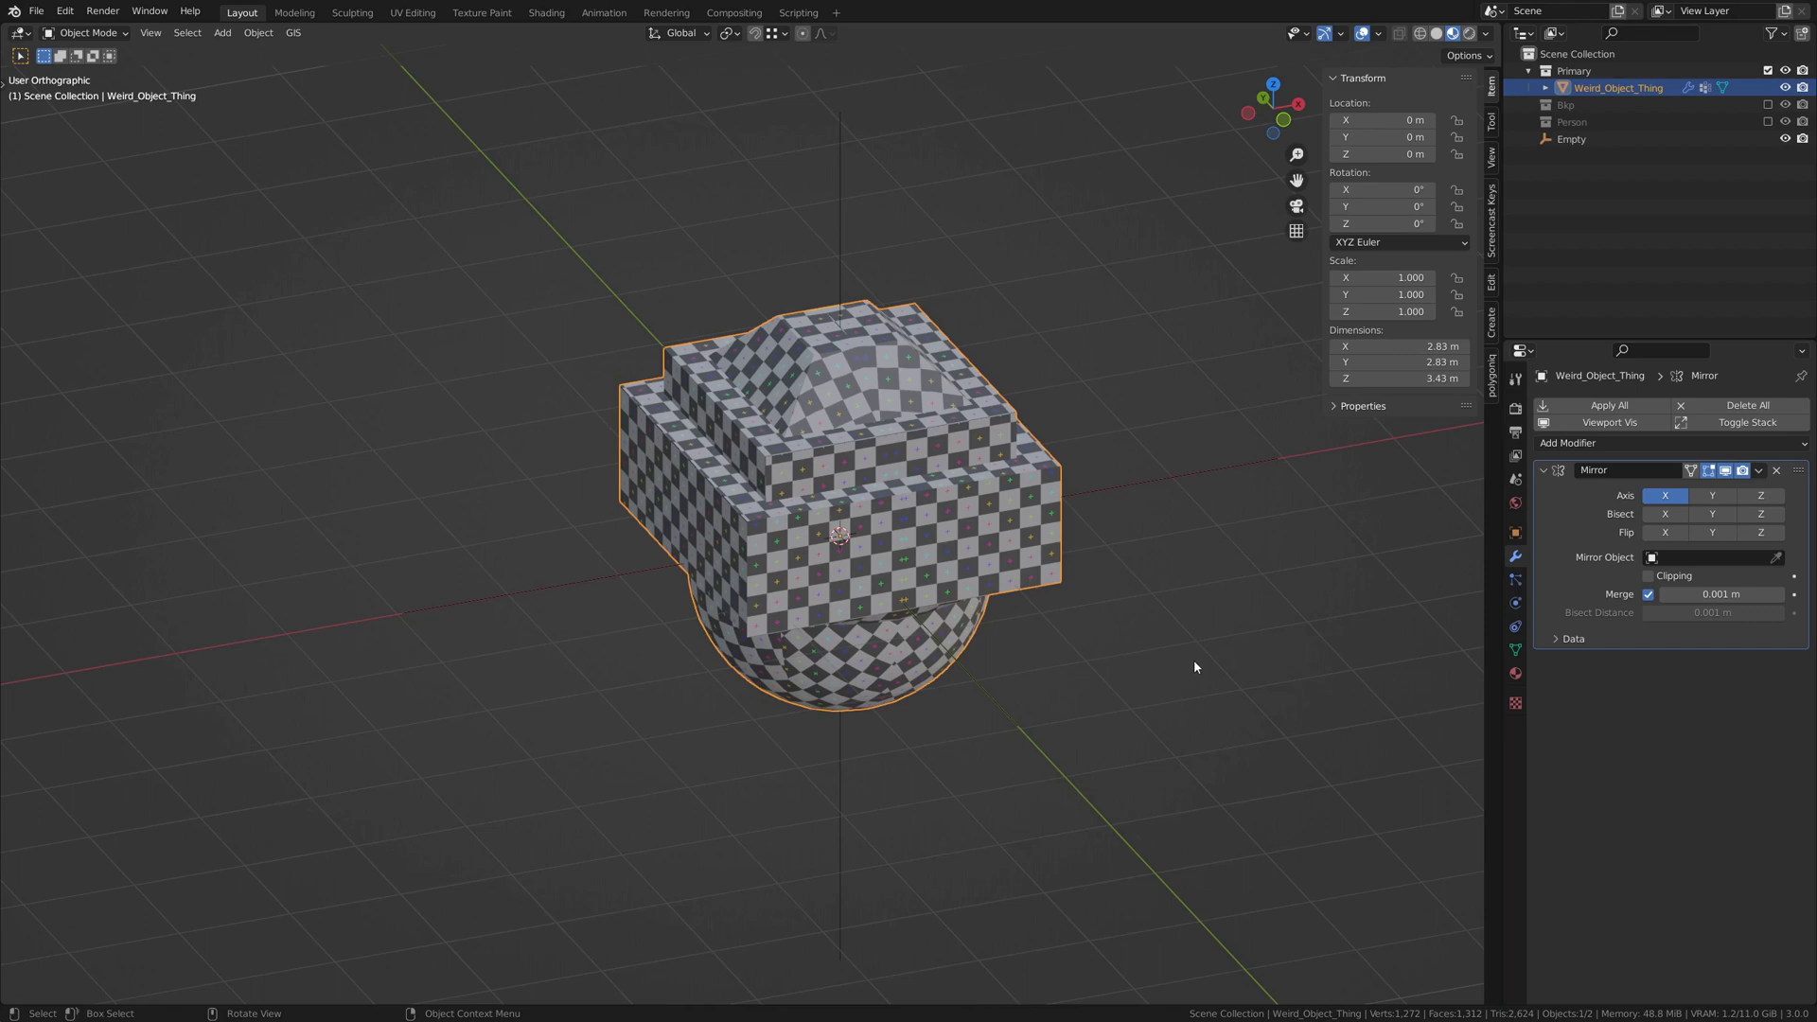
Move the object along the X axis away from the origin
mouse_move(1194, 668)
middle_down()
mouse_move(1098, 661)
mouse_move(1199, 683)
middle_up()
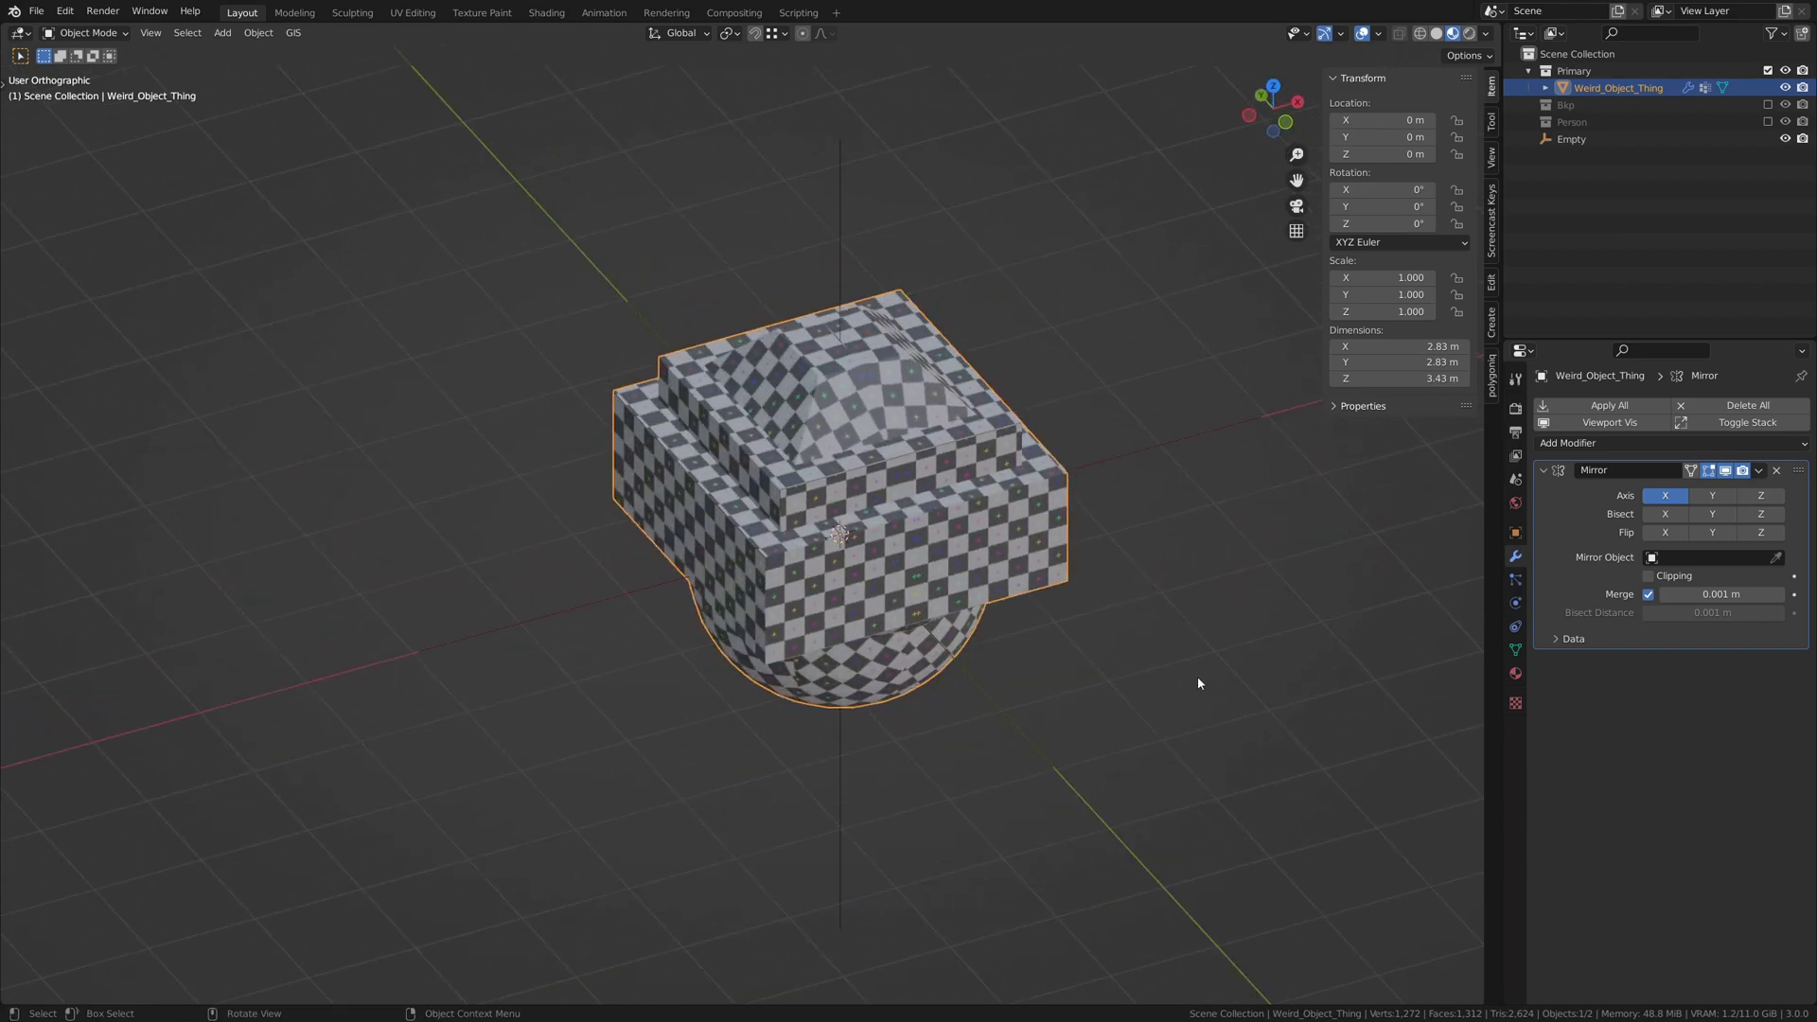
scroll(1199, 683, down, 4)
key(g)
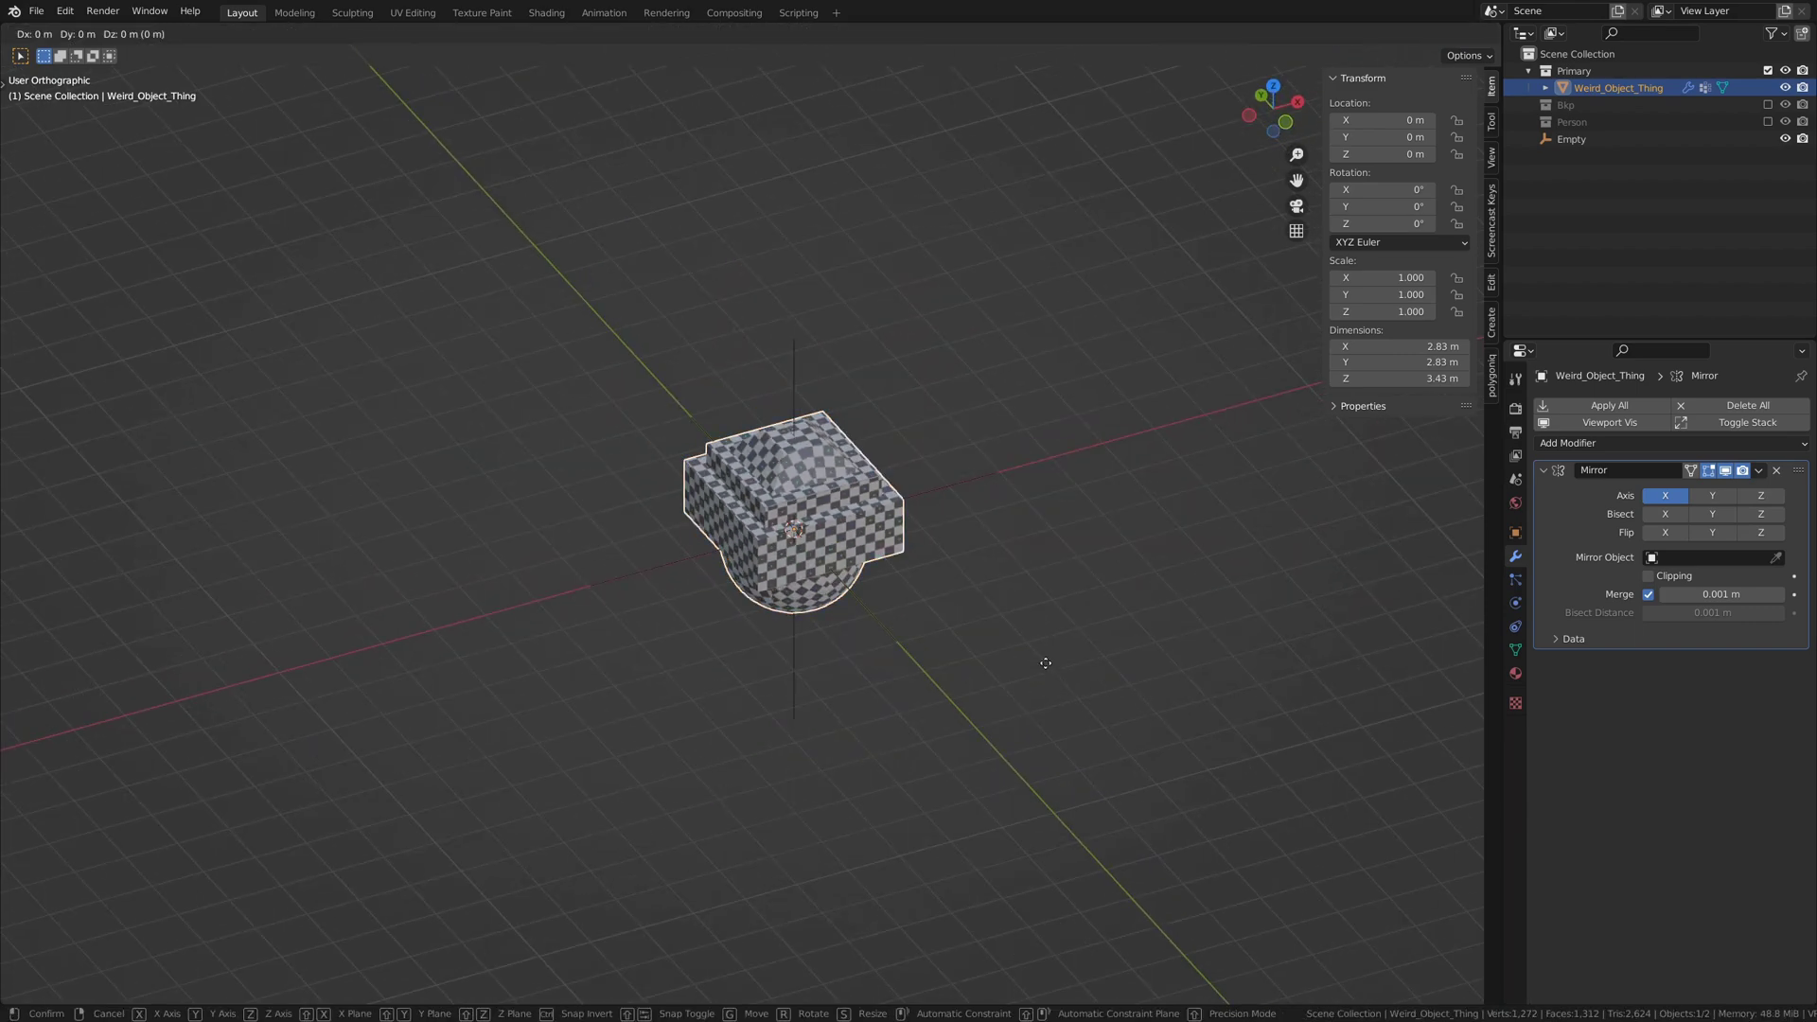
key(x)
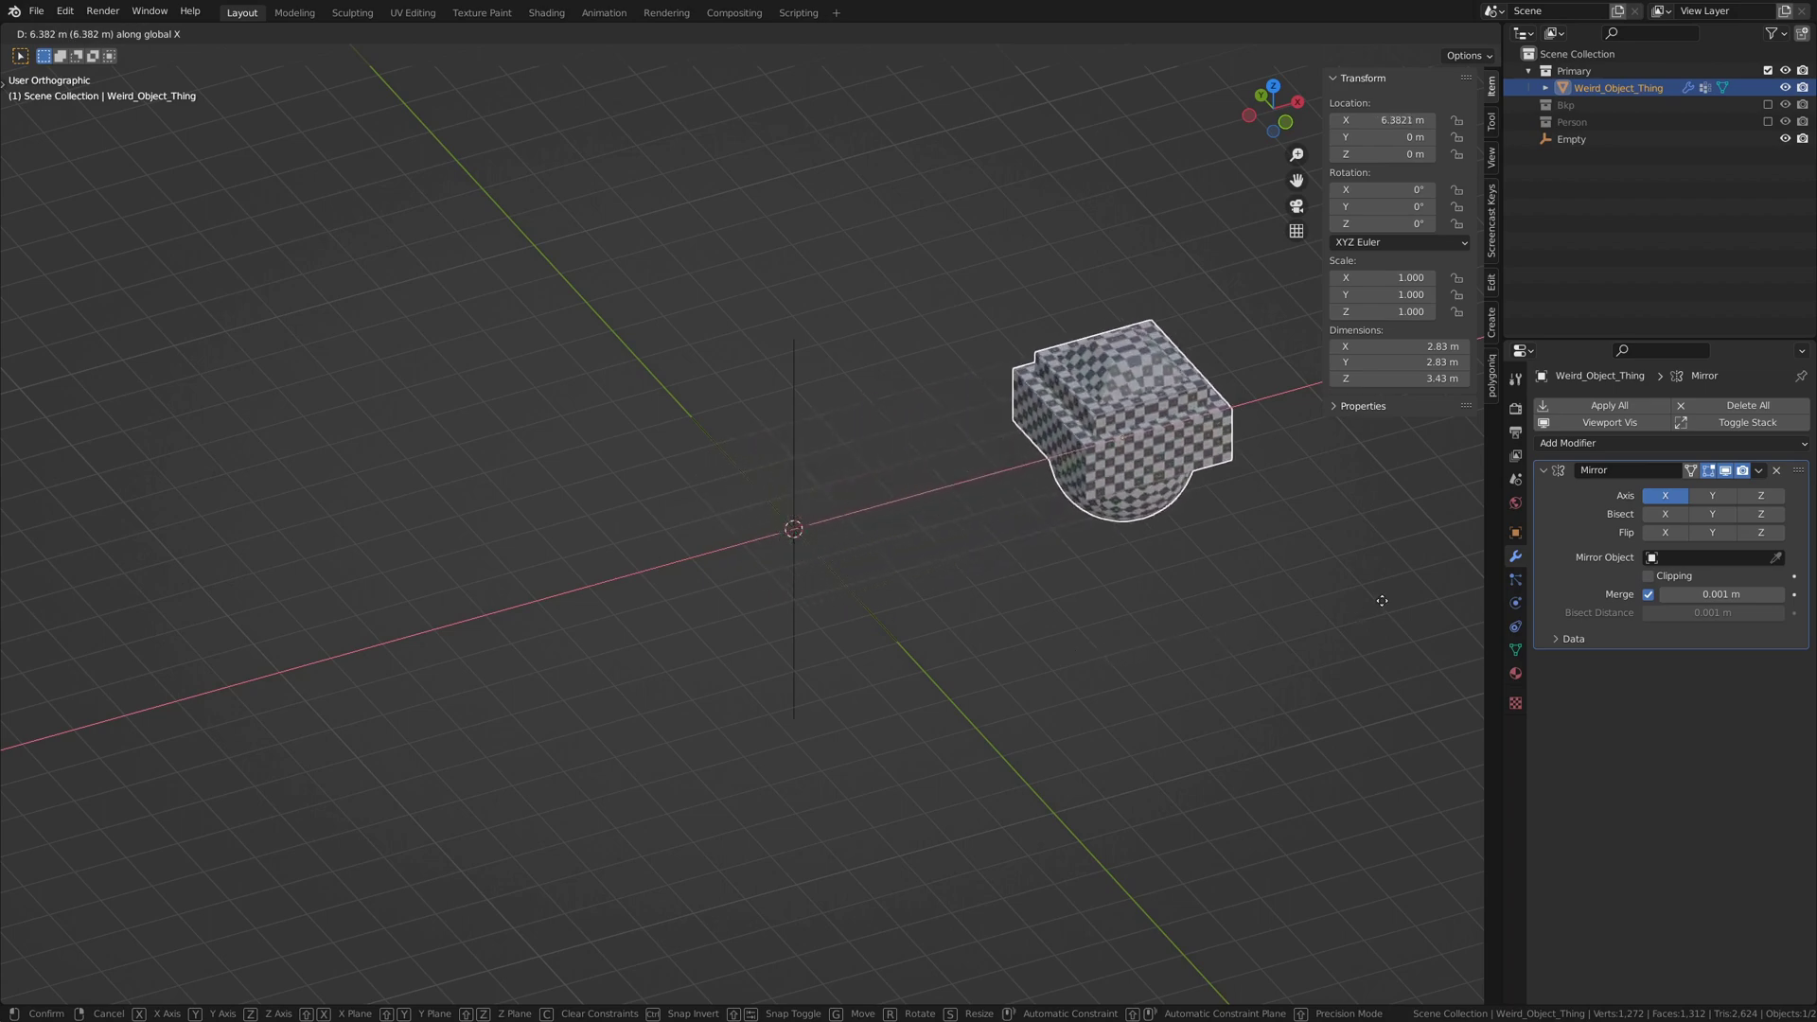
click(1366, 602)
Pick the Empty as Mirror Object with the eyedropper, then reposition the object
click(1776, 559)
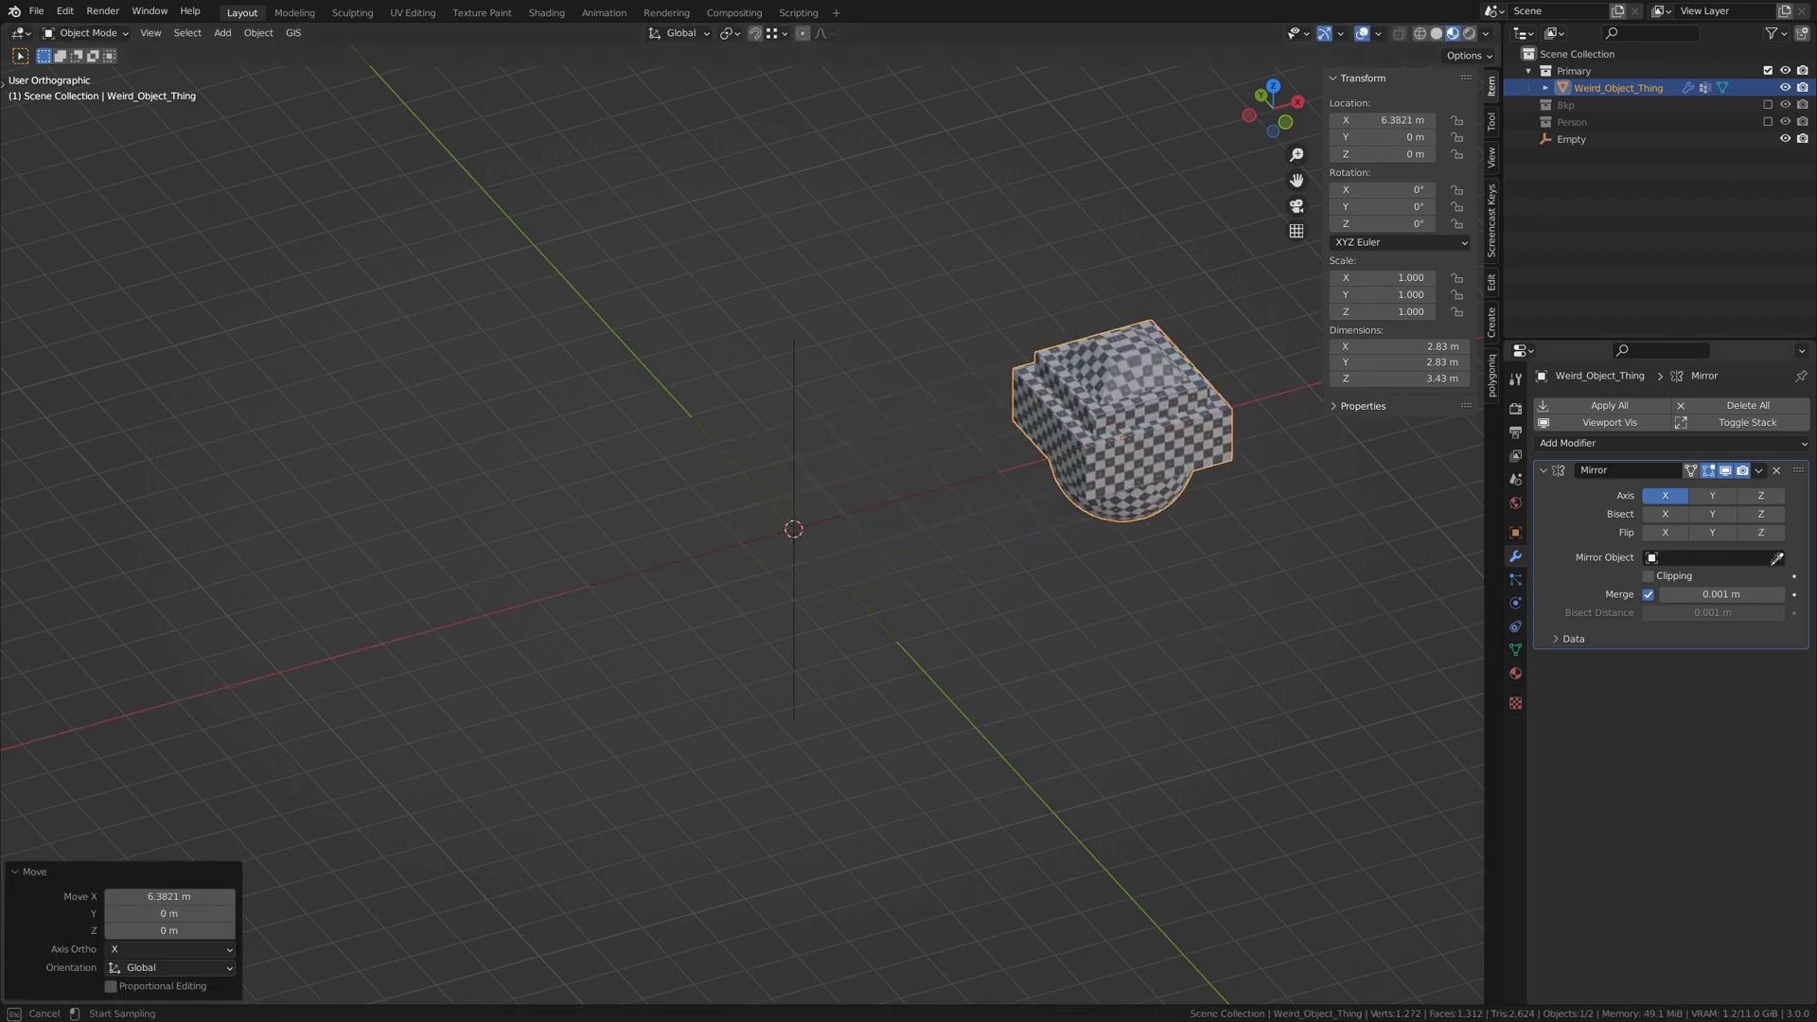
click(794, 478)
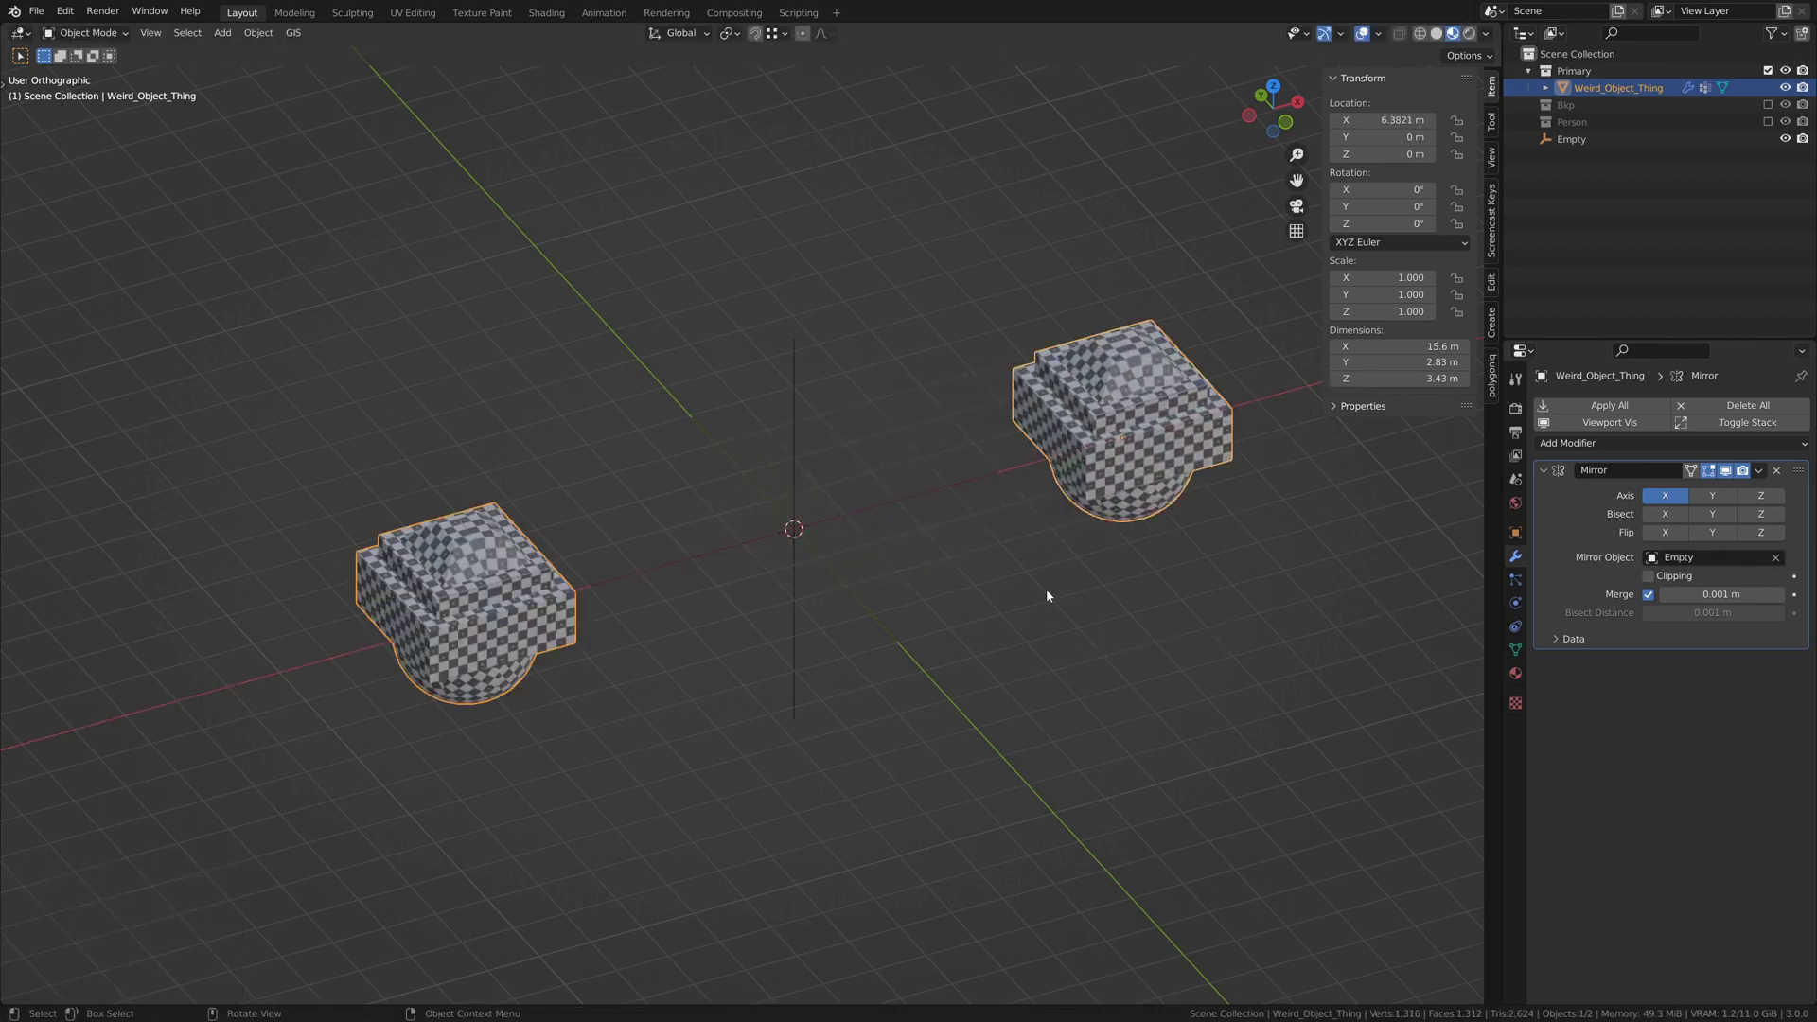
middle_drag(1047, 596, 890, 523)
key(g)
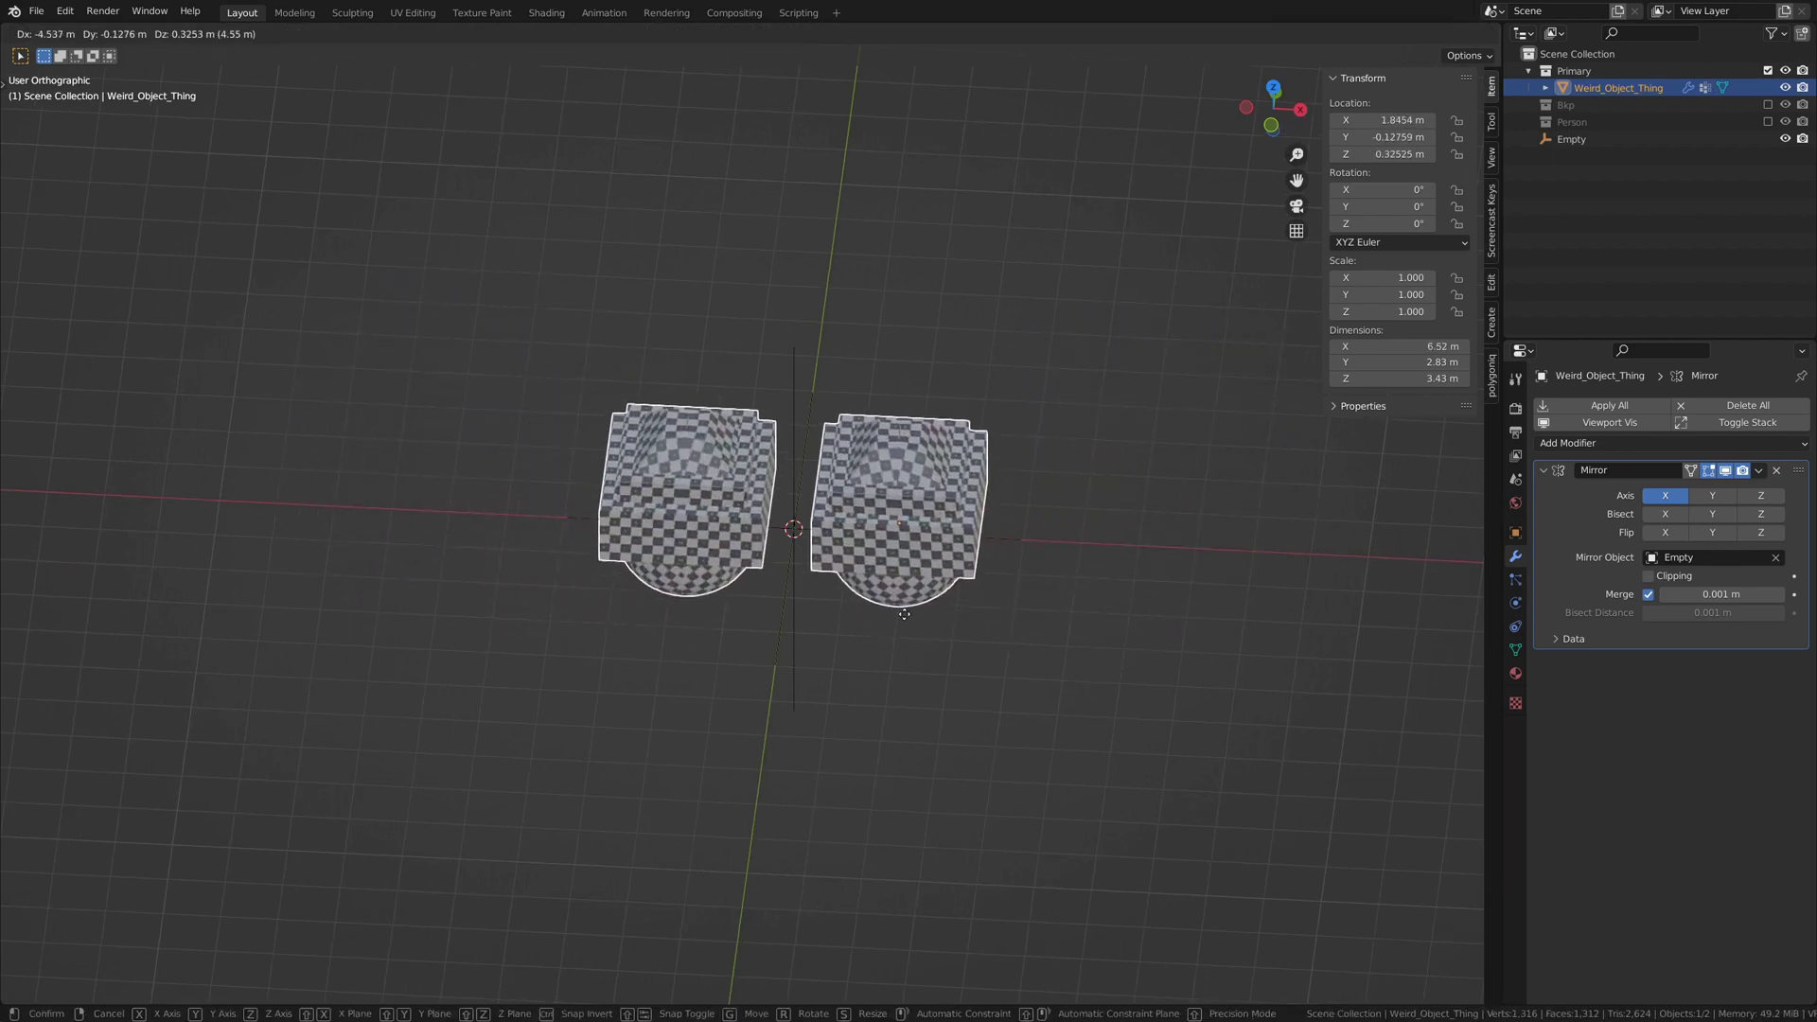
click(1035, 723)
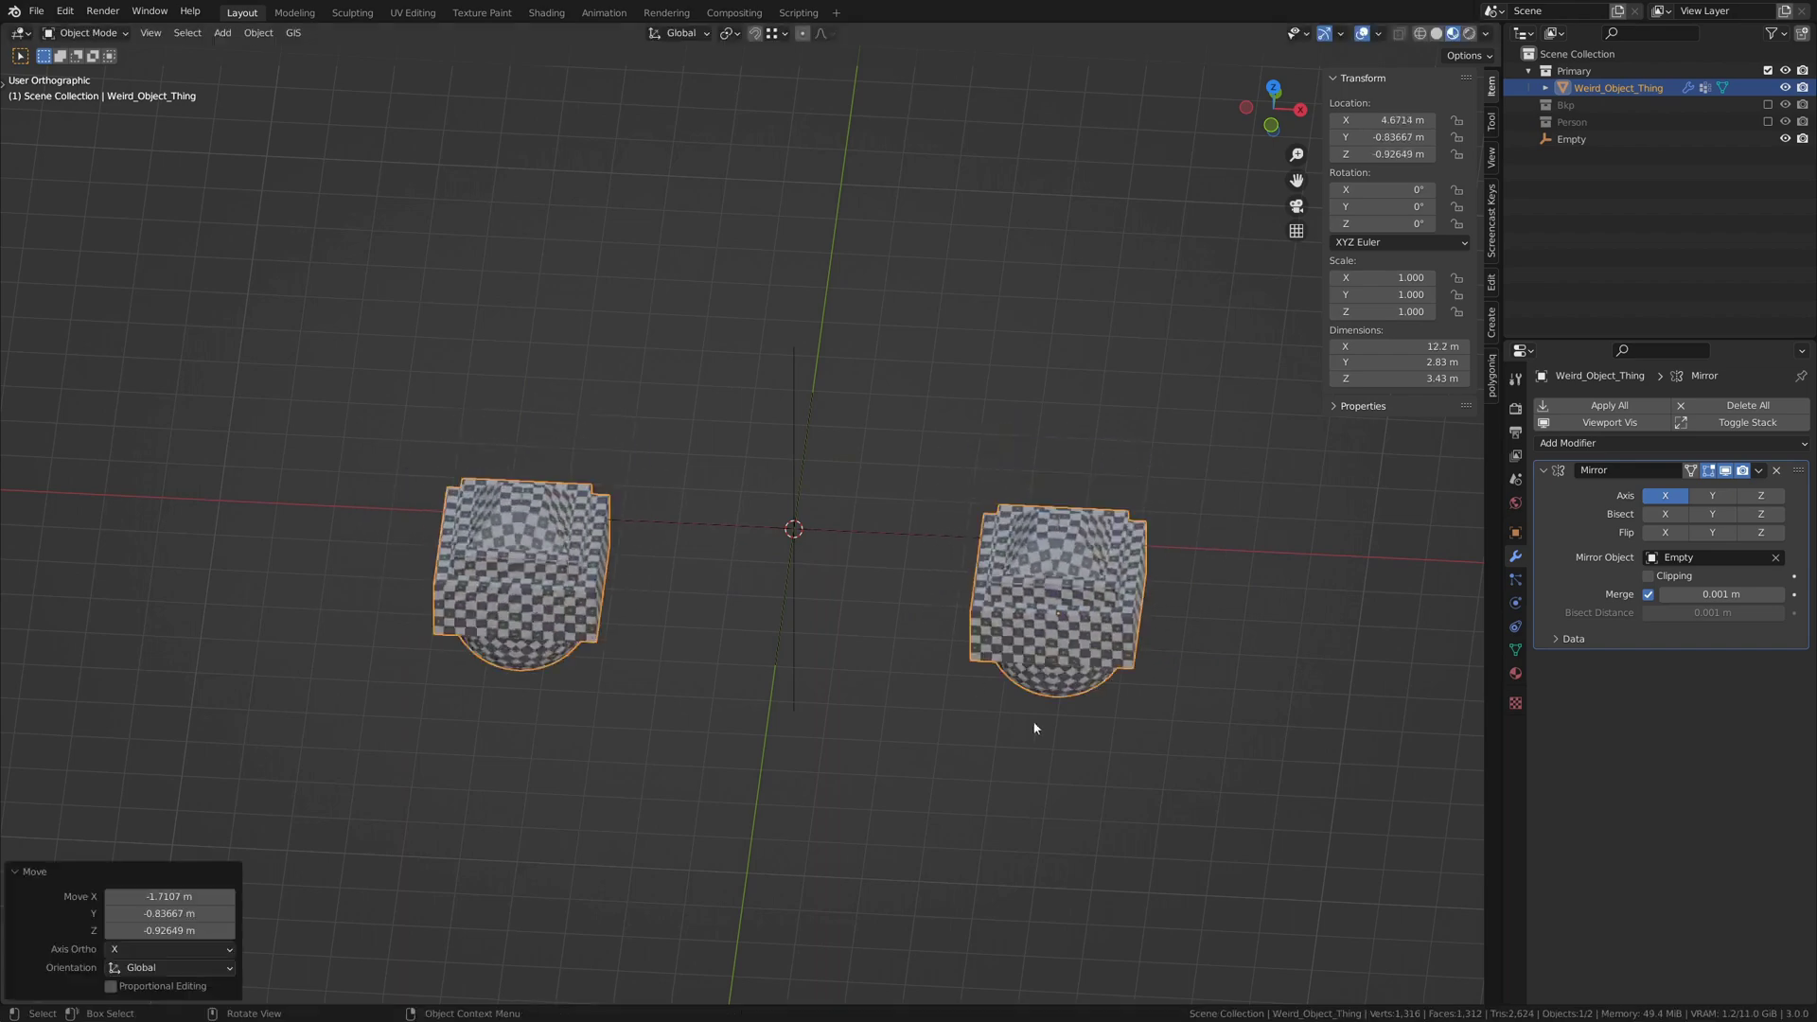
middle_drag(986, 688, 1178, 746)
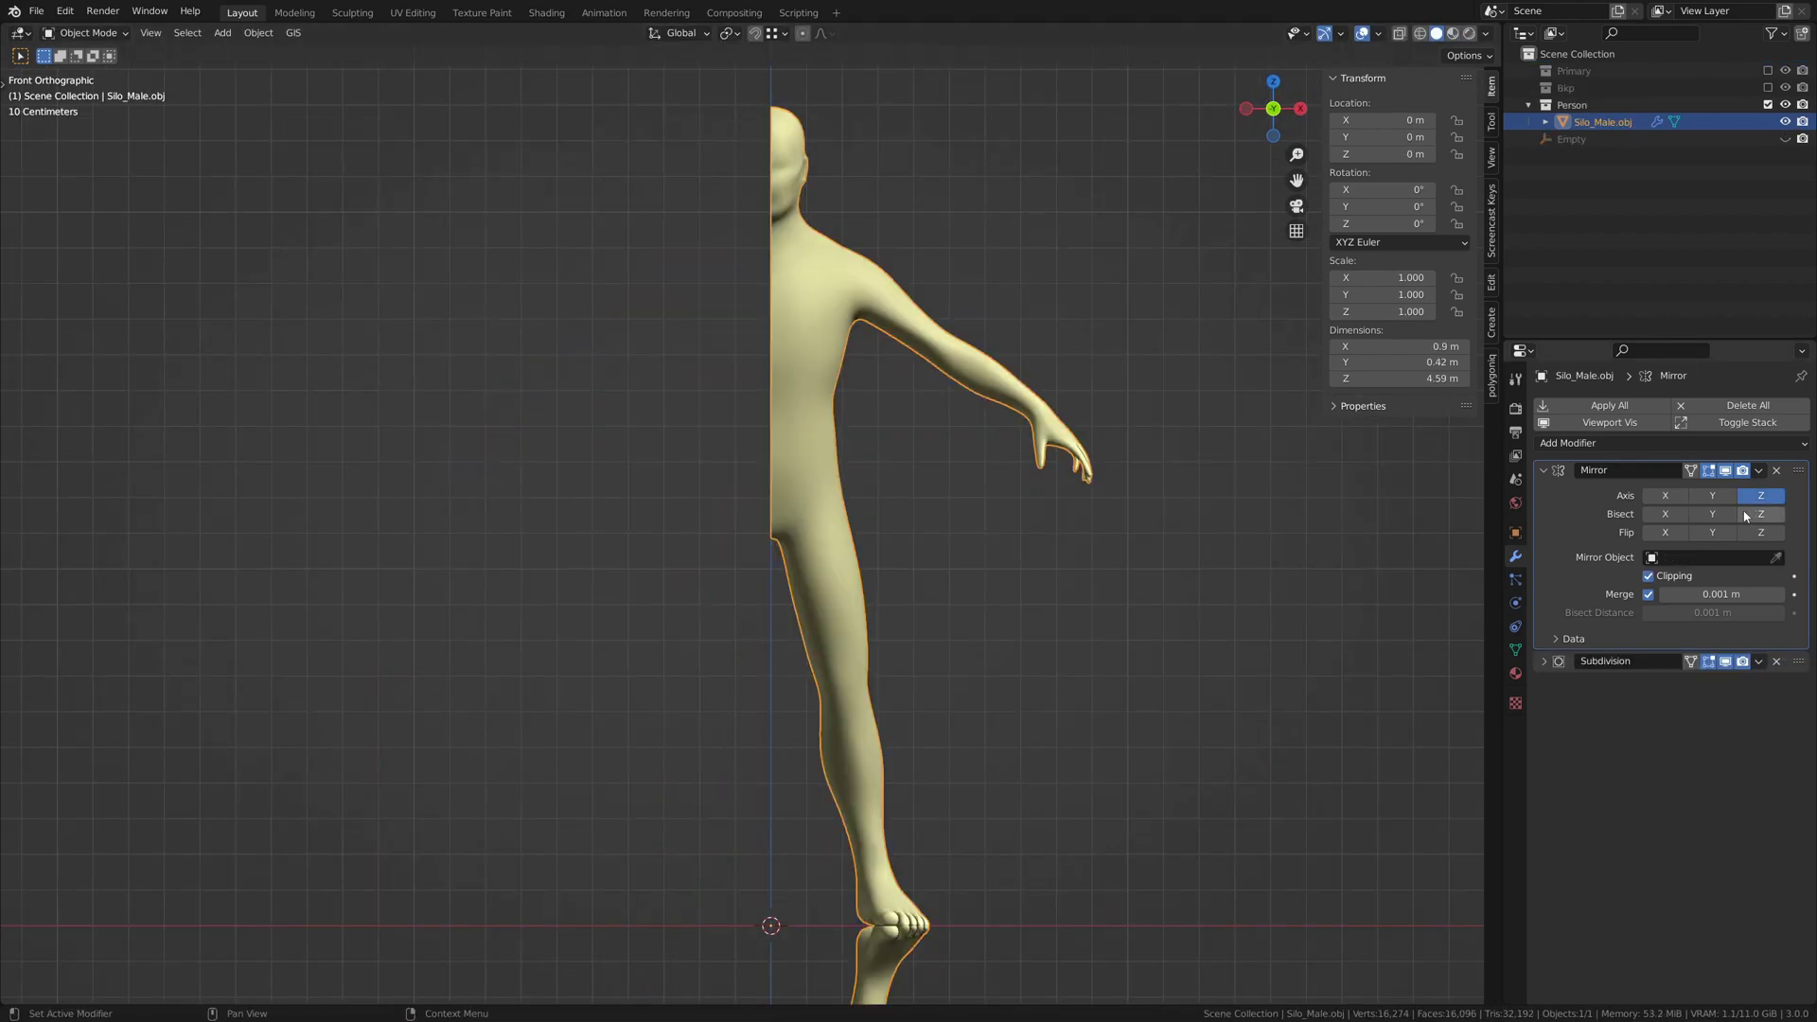
shift+middle_drag(1039, 663, 1038, 378)
Turn on Axis X and Y plus Bisect X and Y alongside Z in the Mirror modifier
scroll(1036, 656, down, 3)
scroll(1037, 649, down, 2)
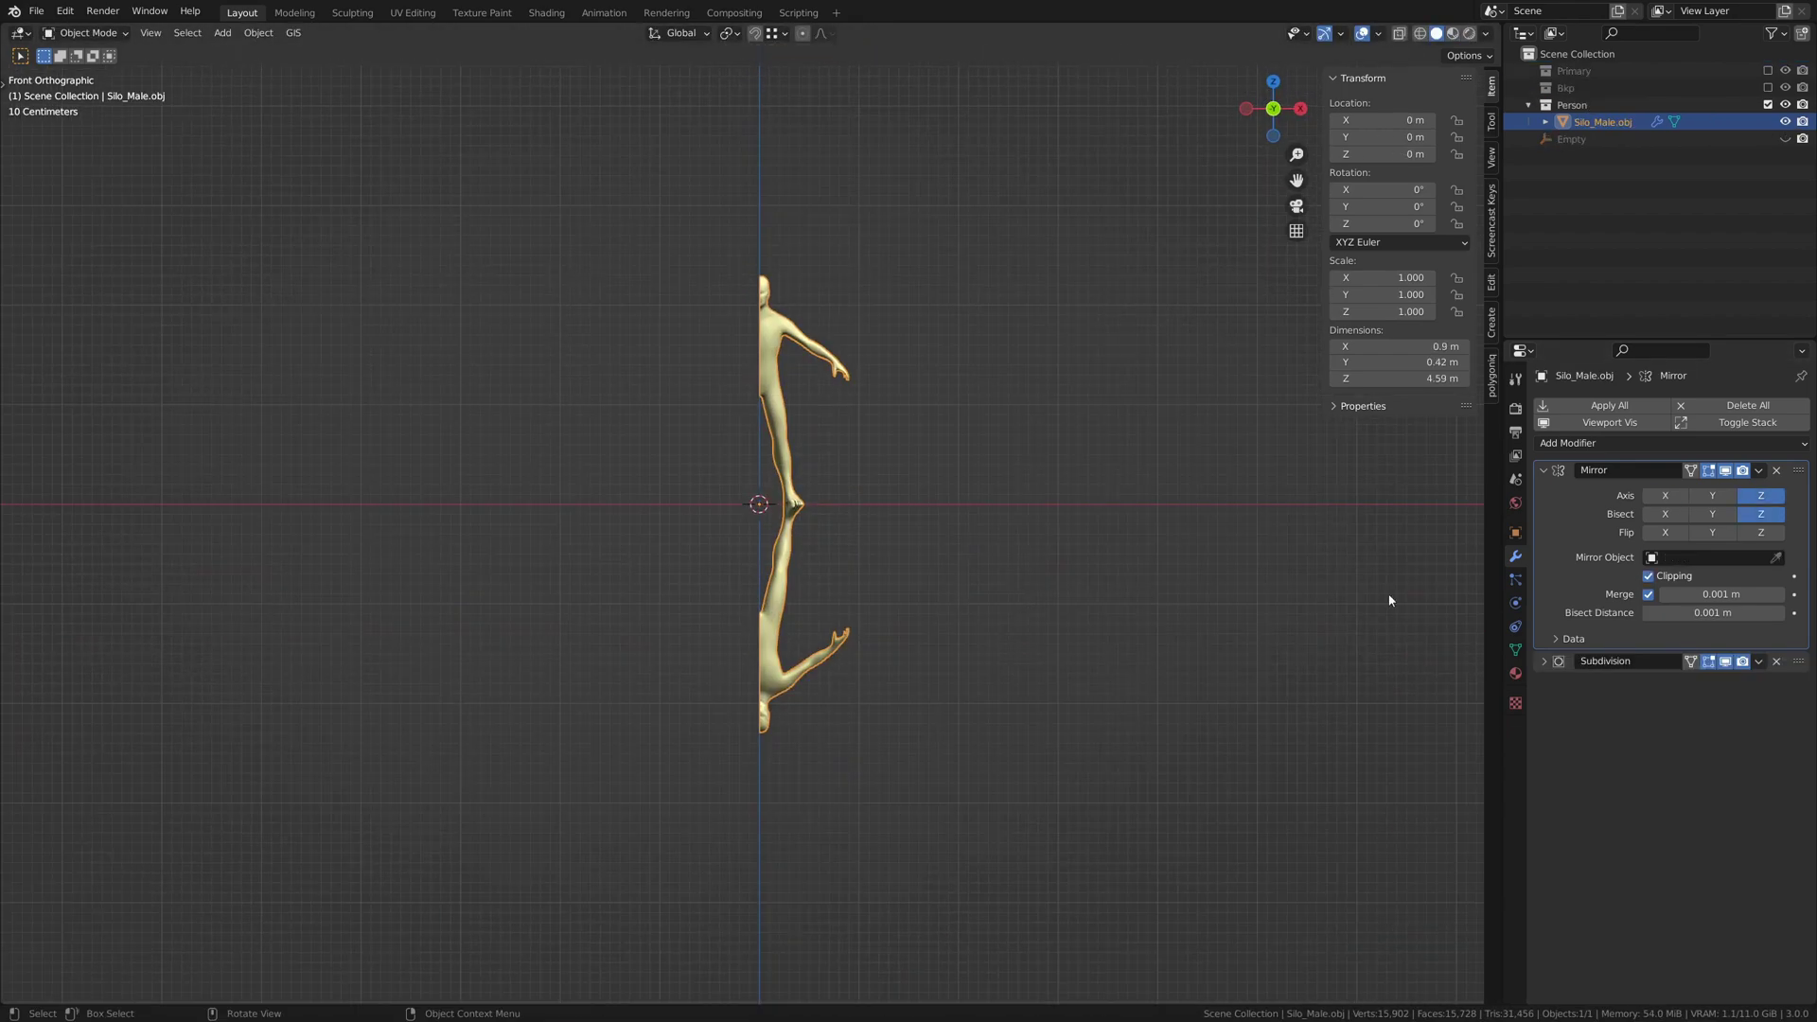
click(1712, 495)
click(1665, 495)
click(1665, 514)
click(1712, 514)
middle_drag(1250, 511, 974, 571)
scroll(1067, 568, up, 4)
scroll(966, 565, down, 4)
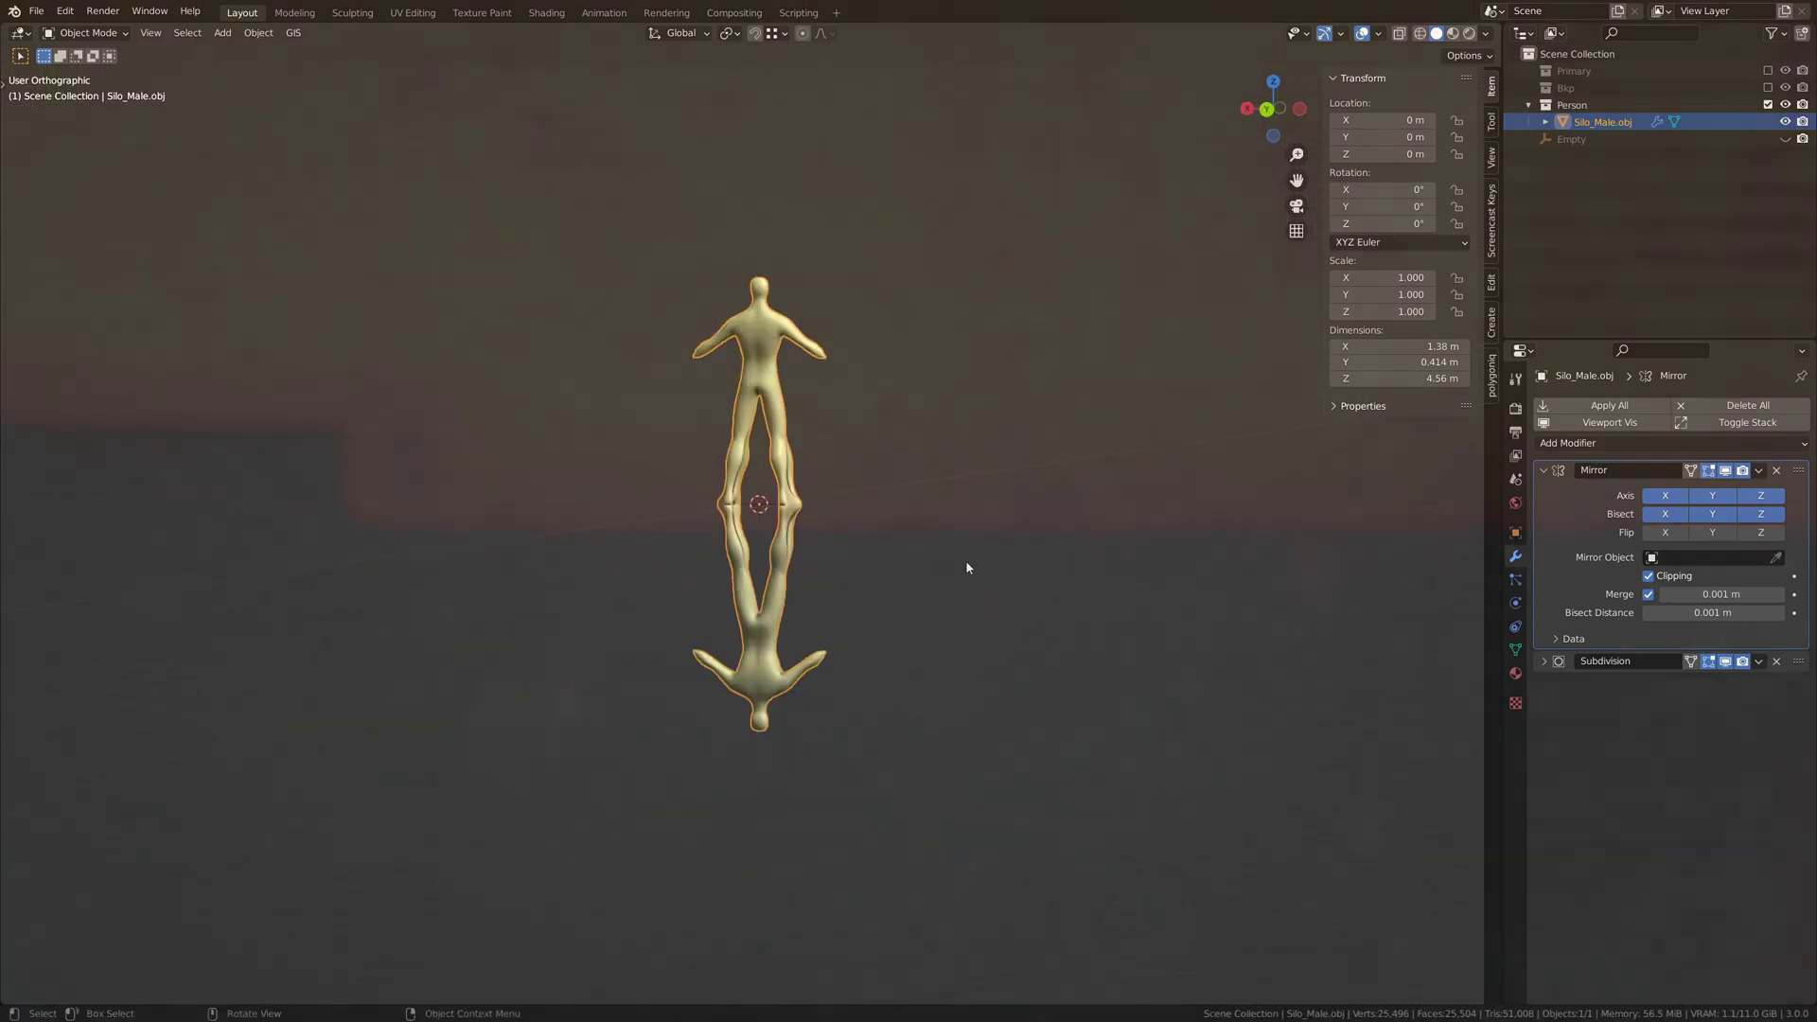